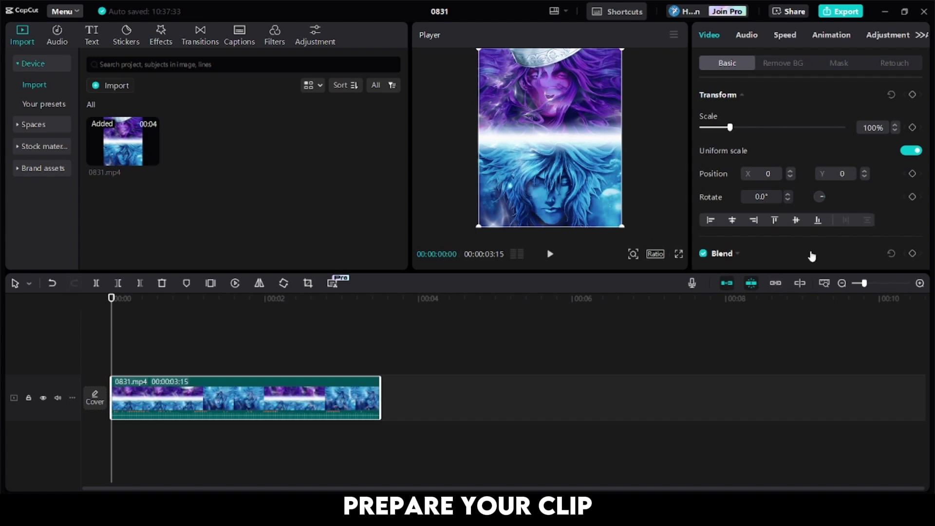
# - Add beat markers at the video's transitions, at 00:00:00:26, 00:00:01:22 and 00:00:02:18
pyautogui.click(875, 283)
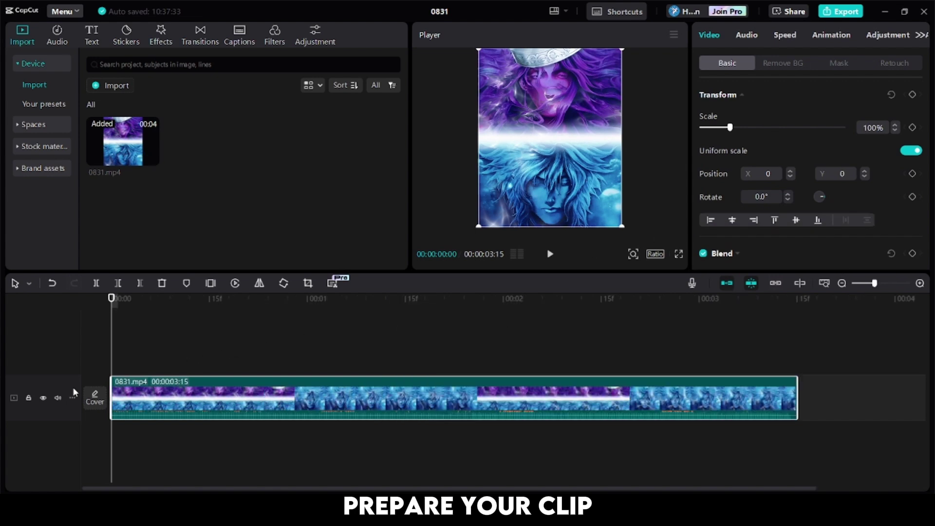
pyautogui.rightClick(205, 397)
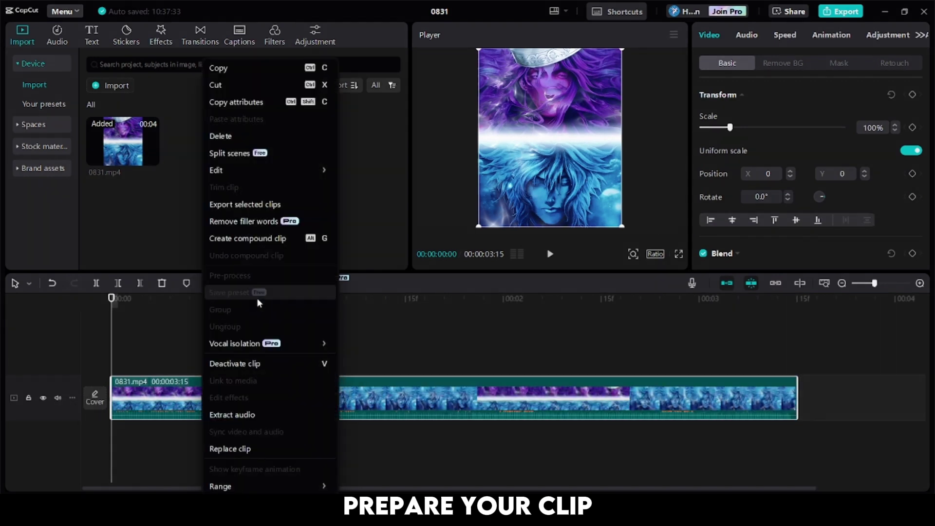
pyautogui.click(161, 340)
pyautogui.moveTo(162, 345)
pyautogui.mouseDown()
pyautogui.moveTo(136, 356)
pyautogui.moveTo(282, 376)
pyautogui.moveTo(274, 376)
pyautogui.moveTo(314, 366)
pyautogui.moveTo(451, 376)
pyautogui.mouseUp()
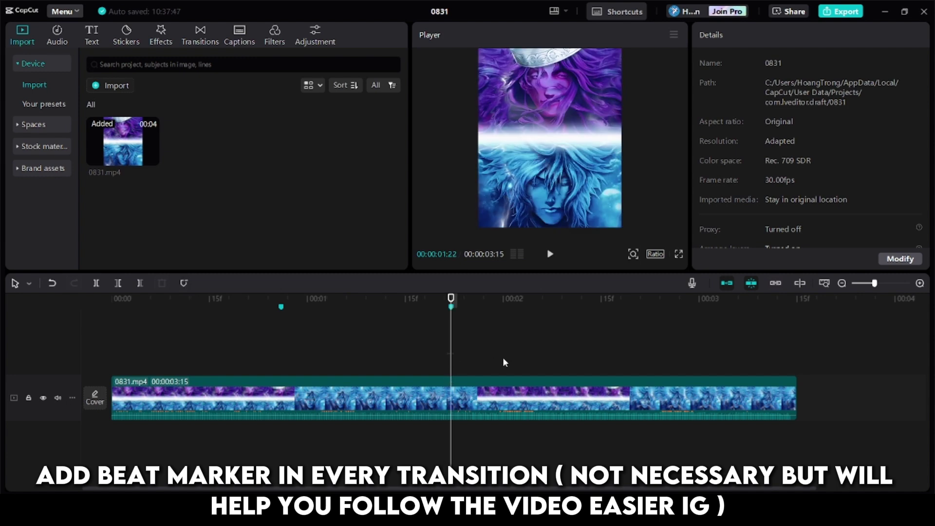
pyautogui.moveTo(522, 362); pyautogui.dragTo(621, 366)
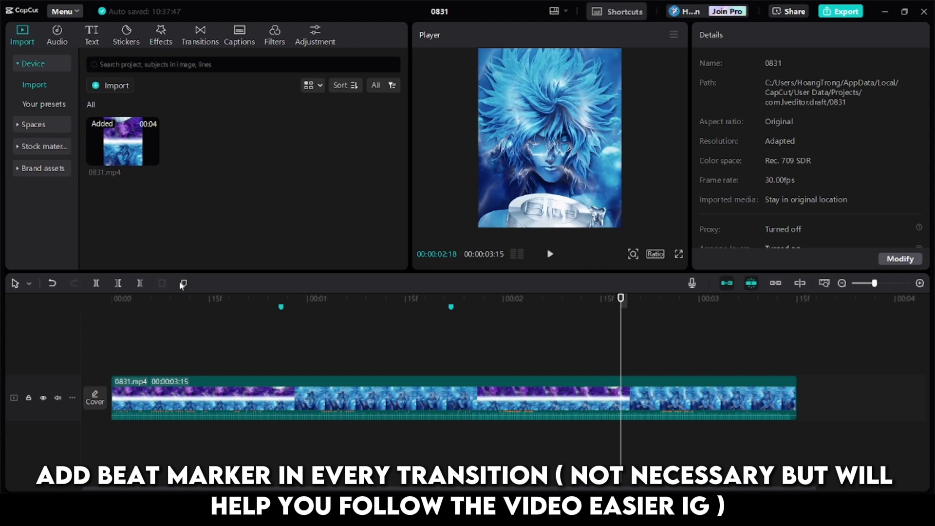
# - Split the 0831.mp4 clip at all three beat markers and mute its track
pyautogui.moveTo(471, 337); pyautogui.dragTo(457, 344)
pyautogui.moveTo(309, 366); pyautogui.dragTo(280, 374)
pyautogui.click(280, 375)
pyautogui.hotkey('ctrl', 'b')
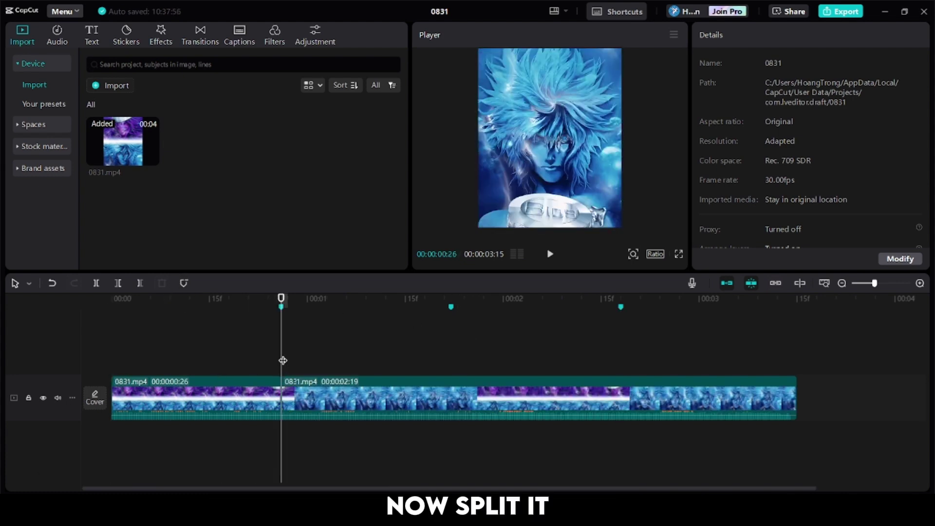
pyautogui.click(438, 364)
pyautogui.click(458, 369)
pyautogui.moveTo(453, 370); pyautogui.dragTo(451, 370)
pyautogui.hotkey('ctrl', 'b')
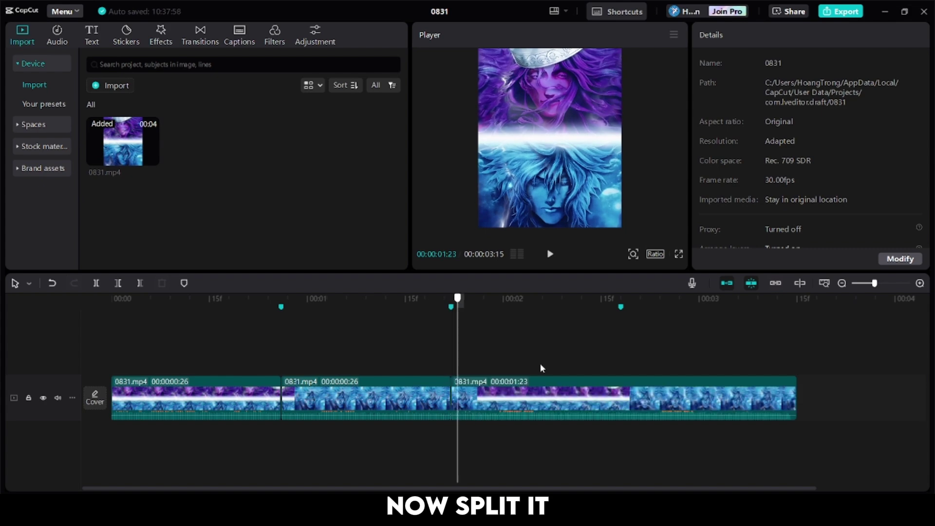
pyautogui.moveTo(542, 363); pyautogui.dragTo(624, 361)
pyautogui.hotkey('ctrl', 'b')
pyautogui.click(164, 366)
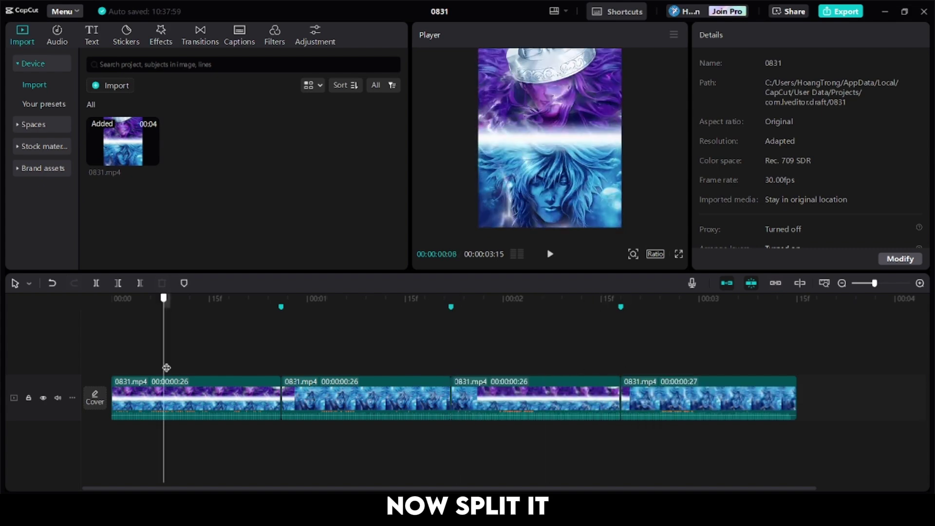
pyautogui.click(57, 397)
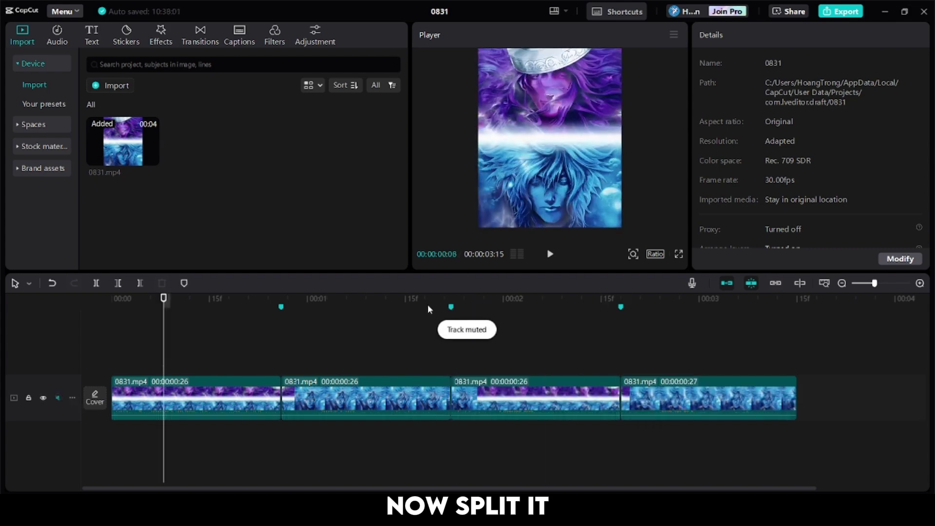
# - Shrink the first clip to about 53% in the preview and set its rotation to -7.0°
pyautogui.click(218, 402)
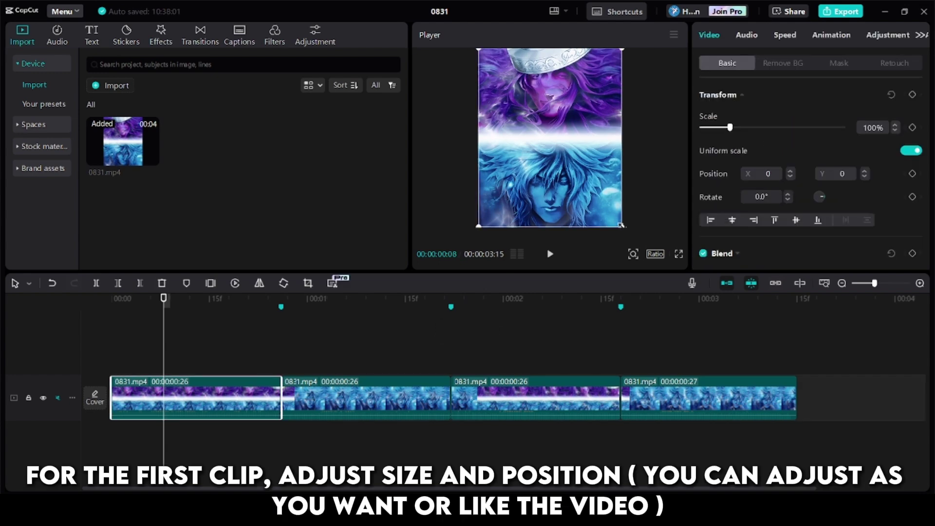
pyautogui.moveTo(620, 225); pyautogui.dragTo(558, 202)
pyautogui.click(788, 196)
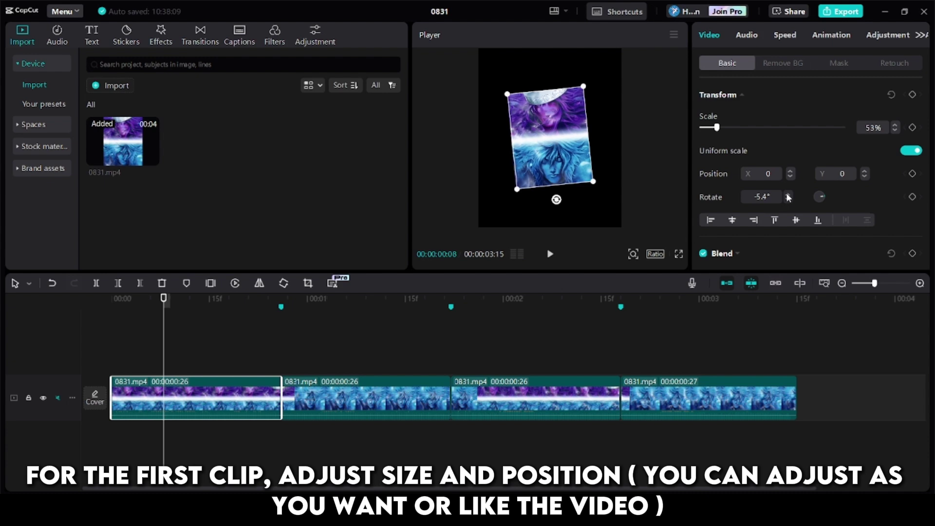
pyautogui.moveTo(556, 200); pyautogui.dragTo(560, 201)
pyautogui.moveTo(166, 360); pyautogui.dragTo(213, 359)
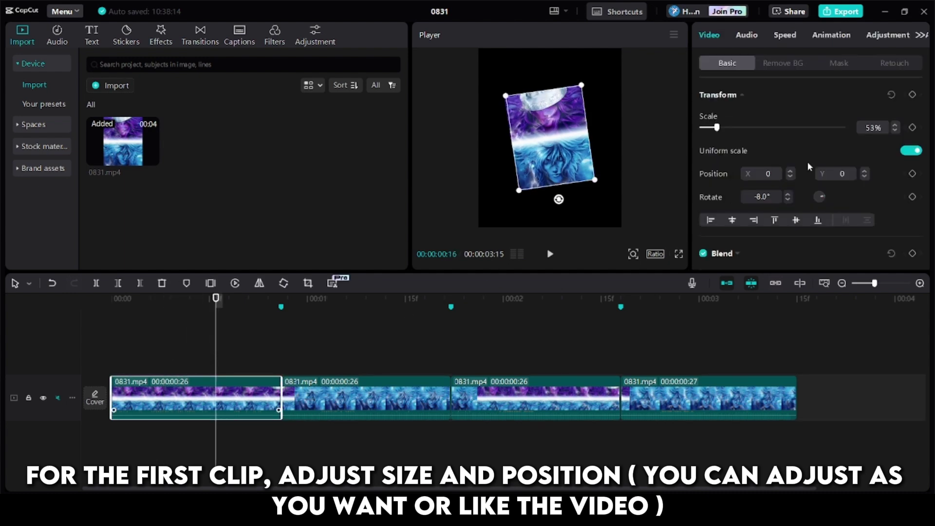
pyautogui.click(786, 194)
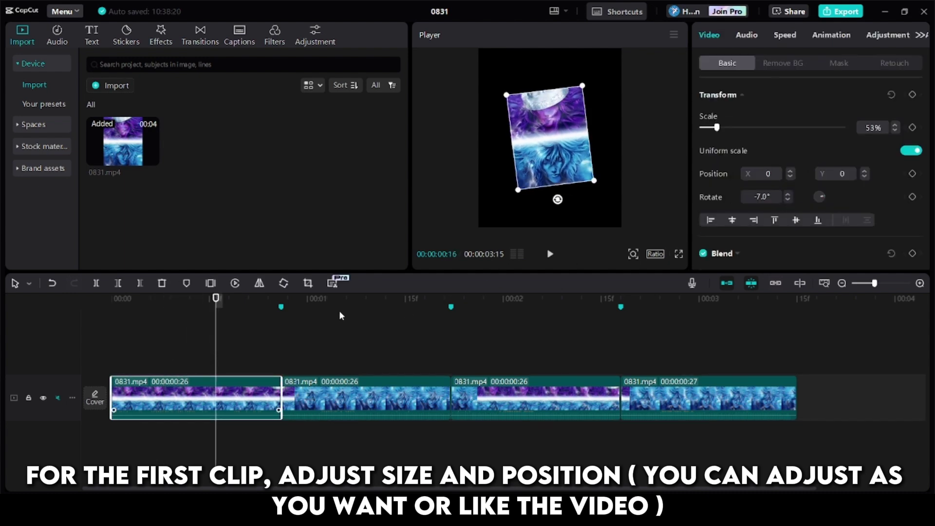
# - Set the first clip's uniform scale to 50%
pyautogui.click(201, 363)
pyautogui.click(213, 386)
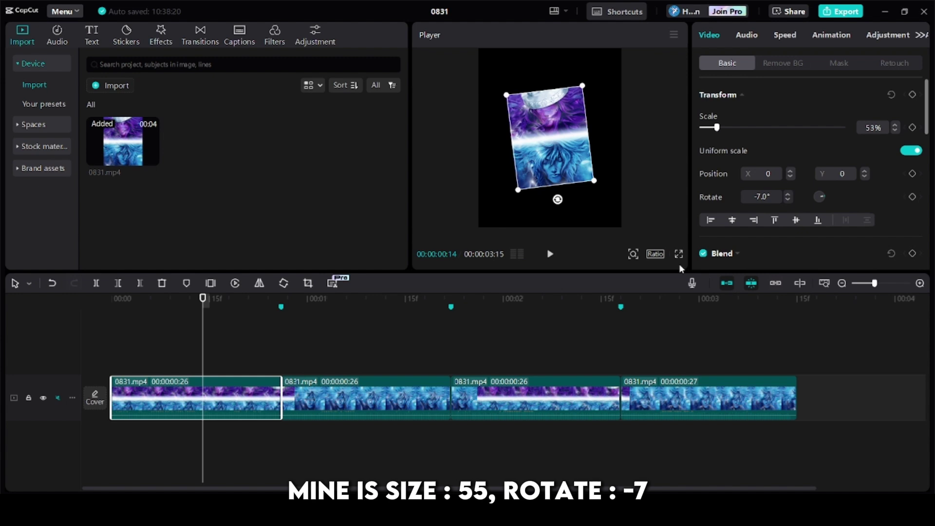
pyautogui.click(895, 131)
pyautogui.click(895, 131)
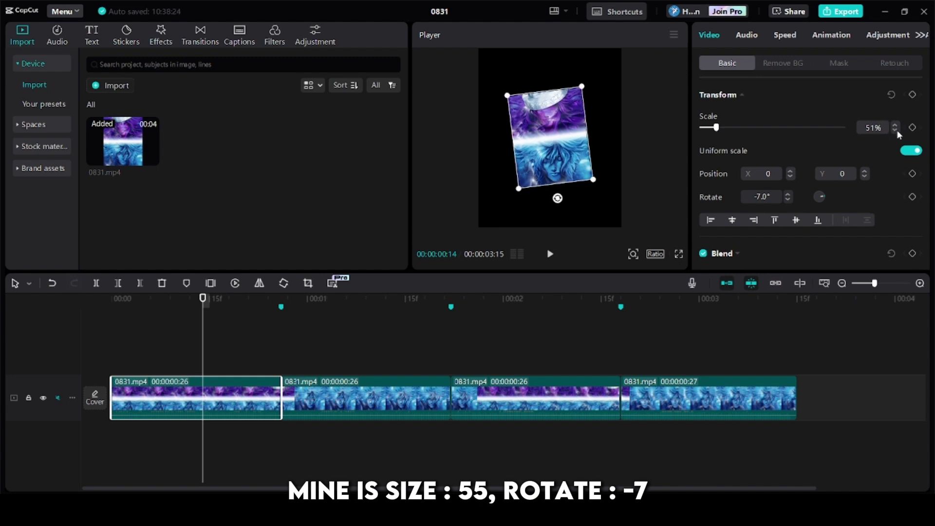
pyautogui.click(895, 131)
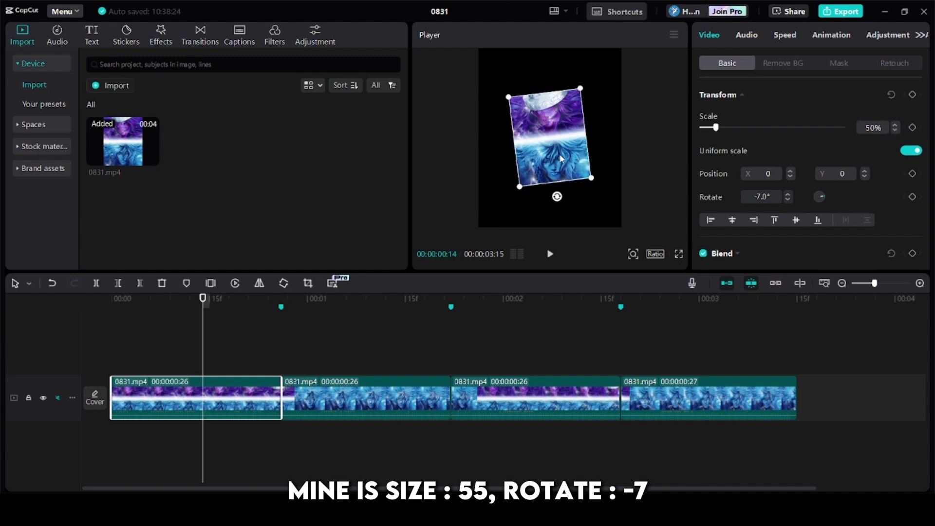
# - Move the other three clips together onto a second track above the first clip, keeping their timing
pyautogui.click(144, 365)
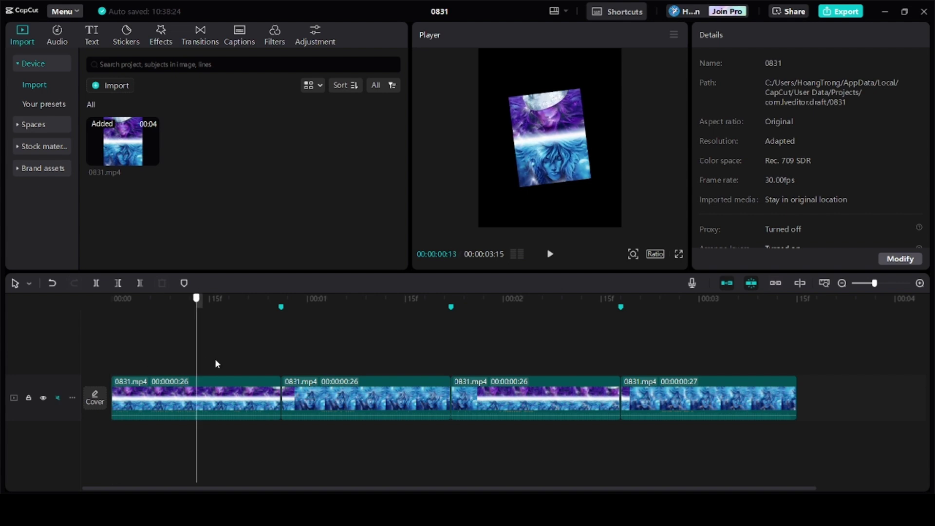
pyautogui.moveTo(251, 369); pyautogui.dragTo(682, 409)
pyautogui.moveTo(358, 395); pyautogui.dragTo(339, 353)
# - Freeze the first clip's frame at 00:00:00:25 and delete the short leftover piece beside the freeze
pyautogui.click(262, 368)
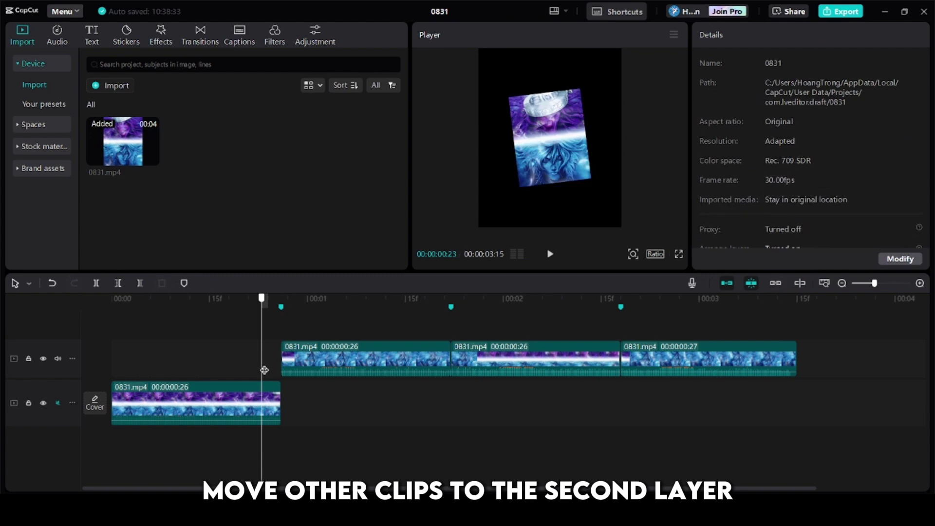
pyautogui.moveTo(264, 371); pyautogui.dragTo(273, 372)
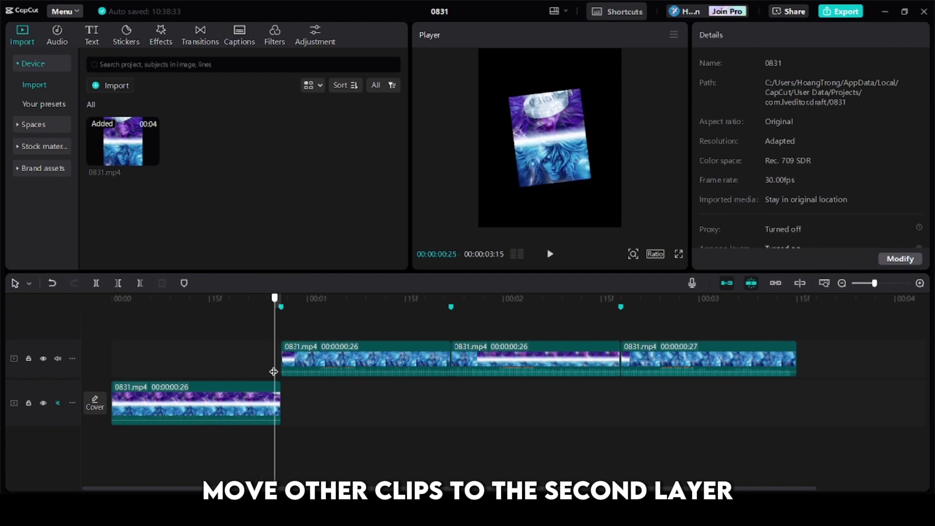
pyautogui.click(273, 396)
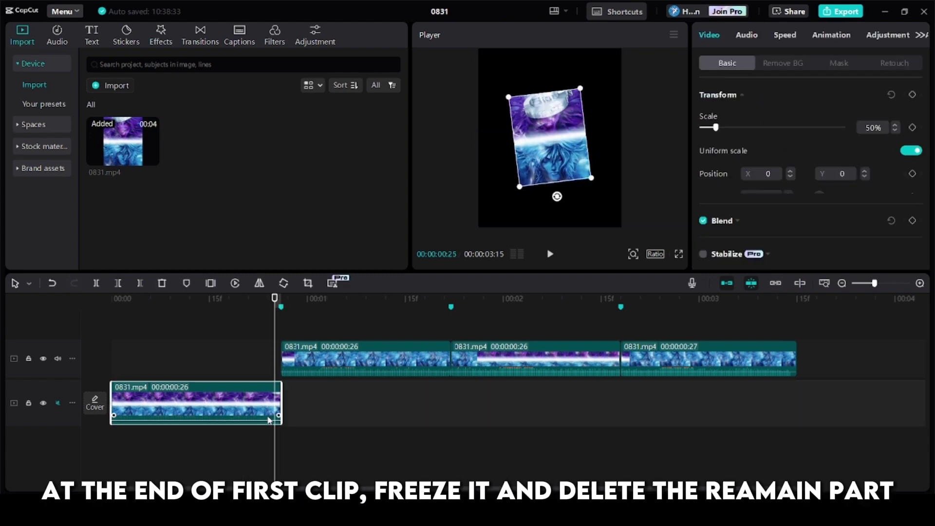
pyautogui.click(209, 284)
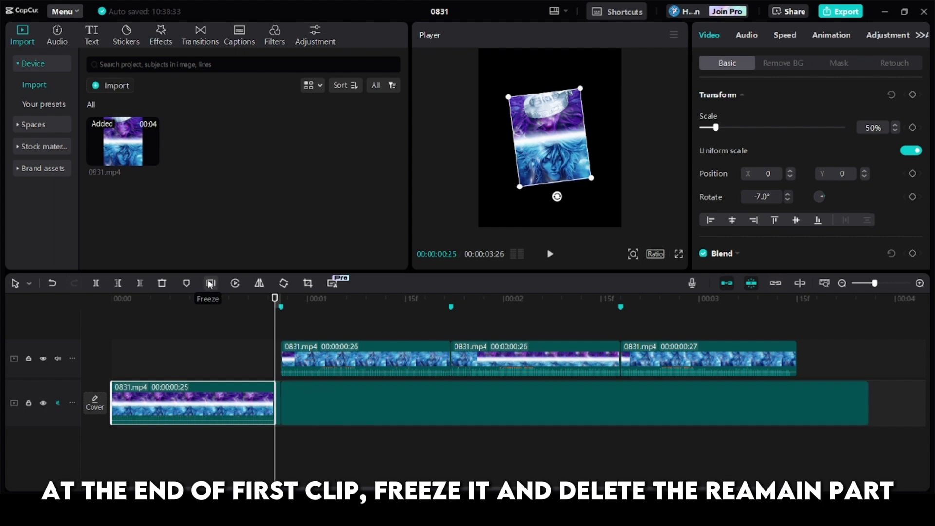
pyautogui.moveTo(274, 445); pyautogui.dragTo(280, 446)
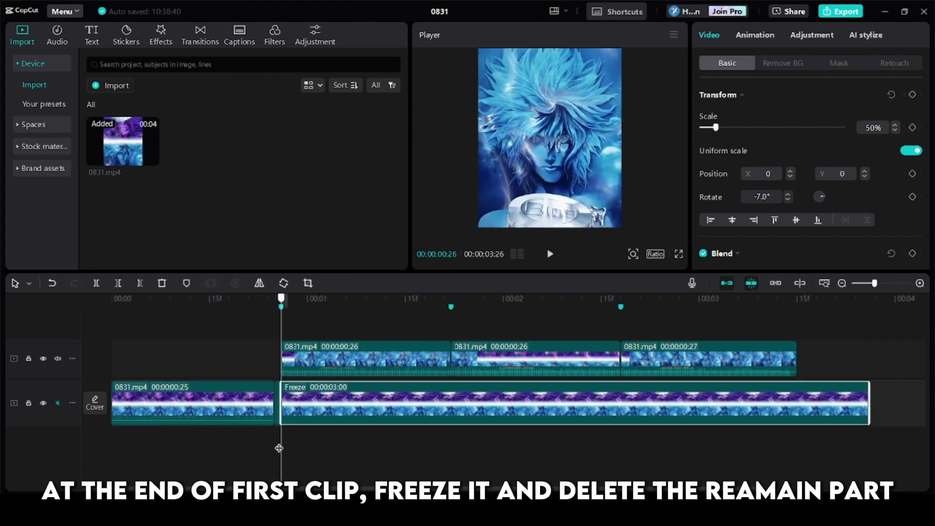
pyautogui.click(277, 411)
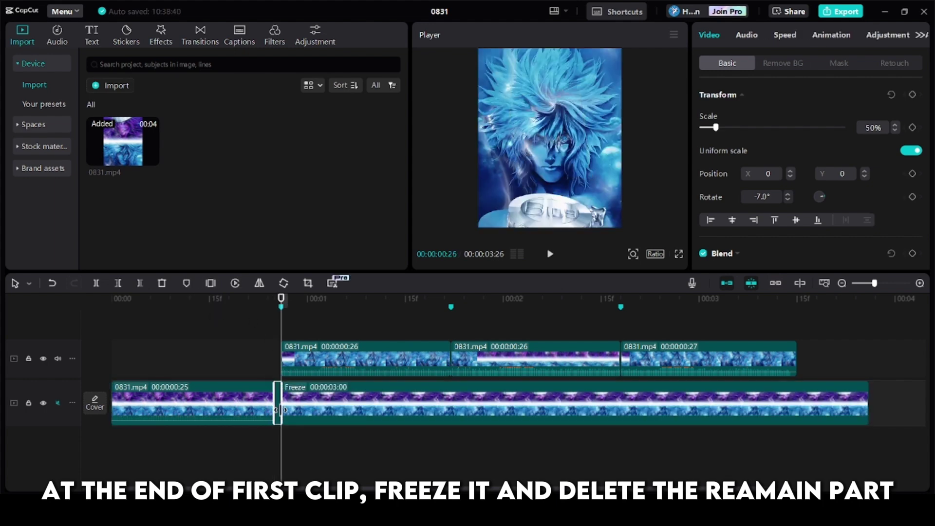
pyautogui.press('Delete')
# - Trim the freeze clip to end with the upper track at 00:00:03:15, and preview the sequence from the start
pyautogui.moveTo(204, 442); pyautogui.dragTo(797, 453)
pyautogui.click(785, 410)
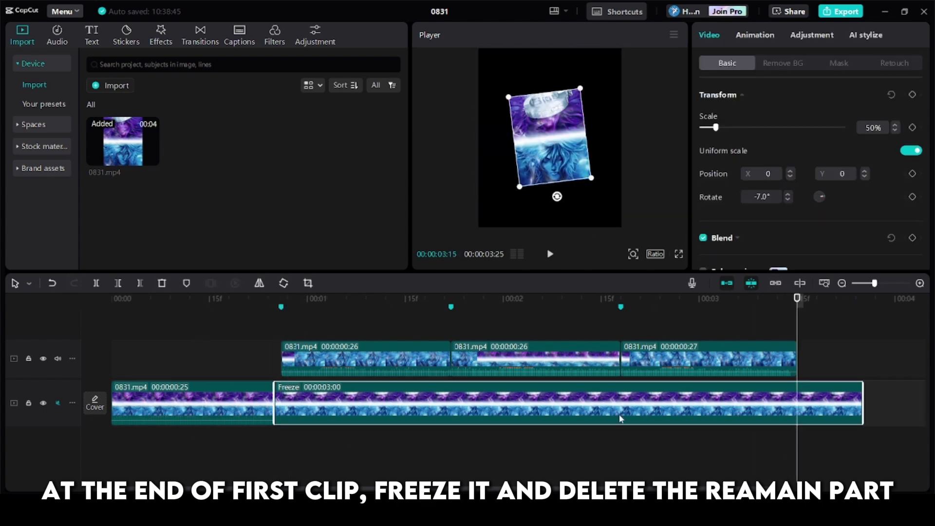
pyautogui.click(140, 283)
pyautogui.click(183, 340)
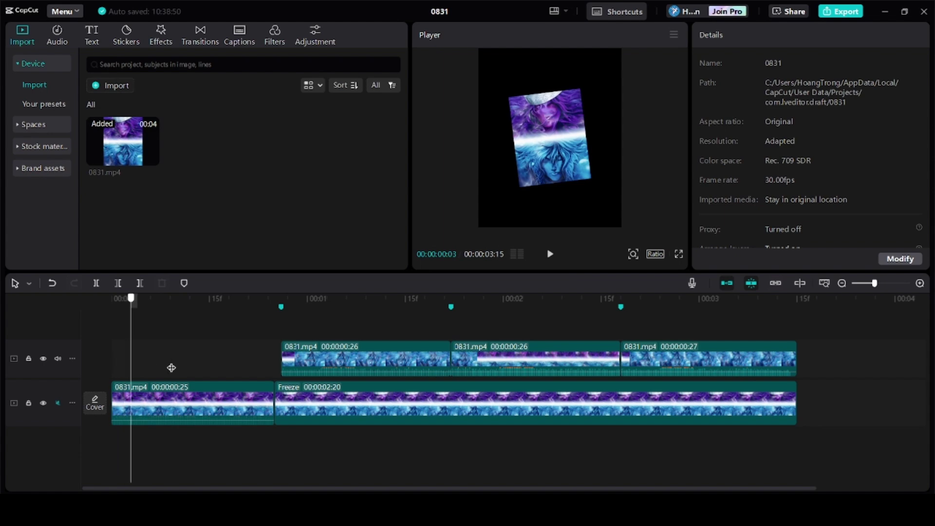
pyautogui.moveTo(172, 368); pyautogui.dragTo(111, 382)
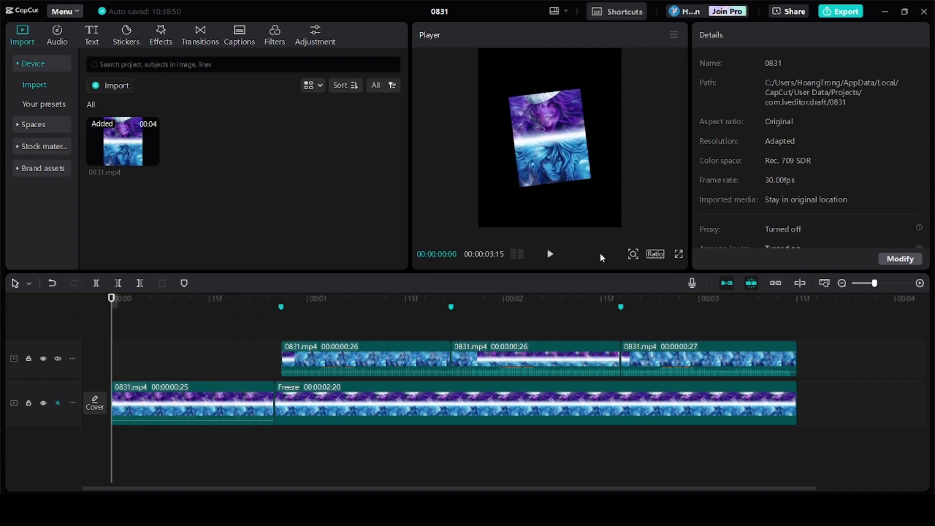
pyautogui.click(547, 252)
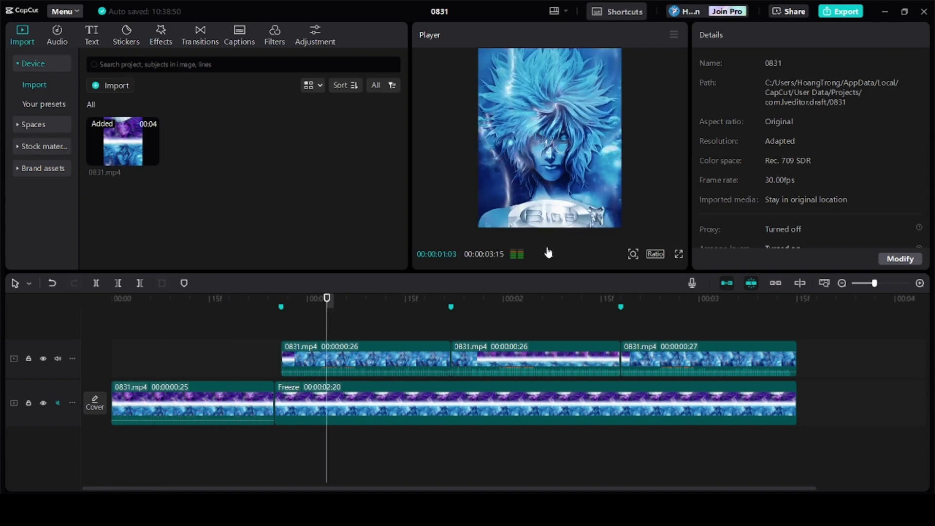
pyautogui.click(548, 252)
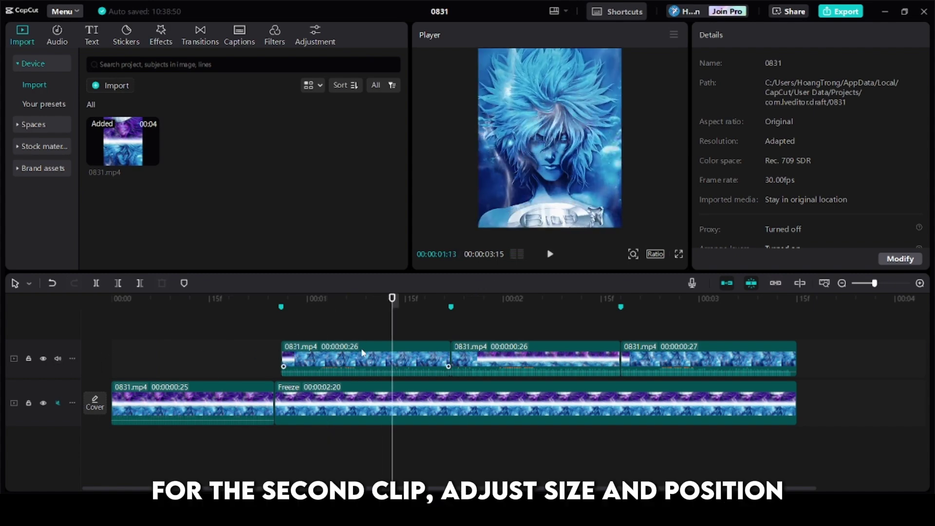
# - Shrink the second clip to about 63% in the preview and set its rotation to 7.0°
pyautogui.click(341, 360)
pyautogui.moveTo(620, 225); pyautogui.dragTo(548, 180)
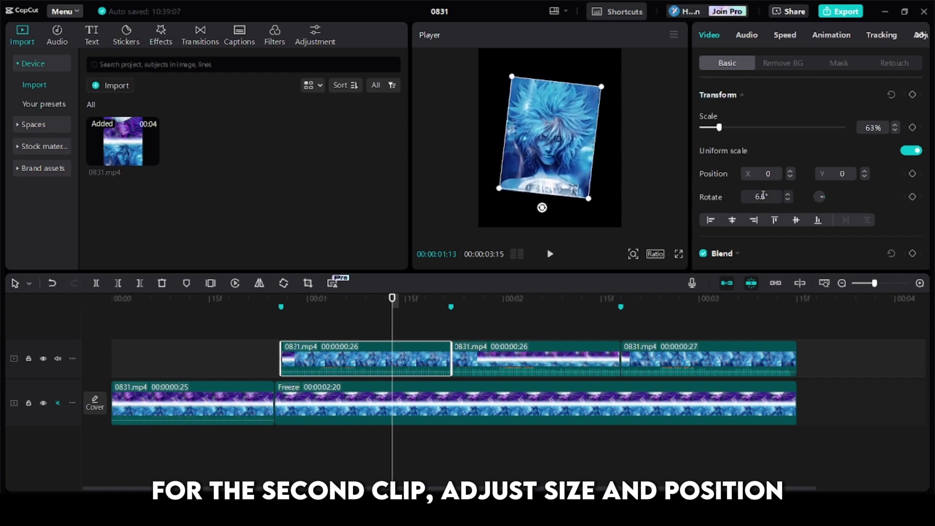
pyautogui.moveTo(542, 208); pyautogui.dragTo(542, 209)
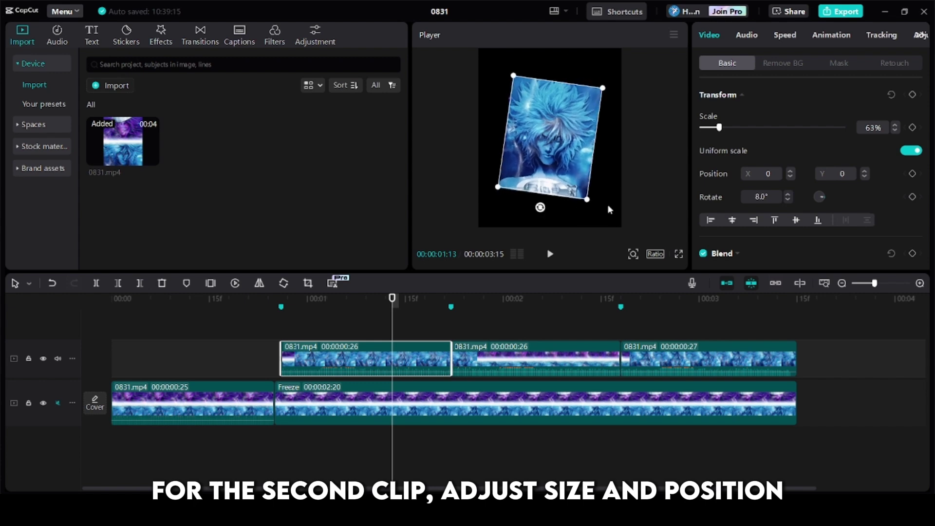
pyautogui.click(788, 199)
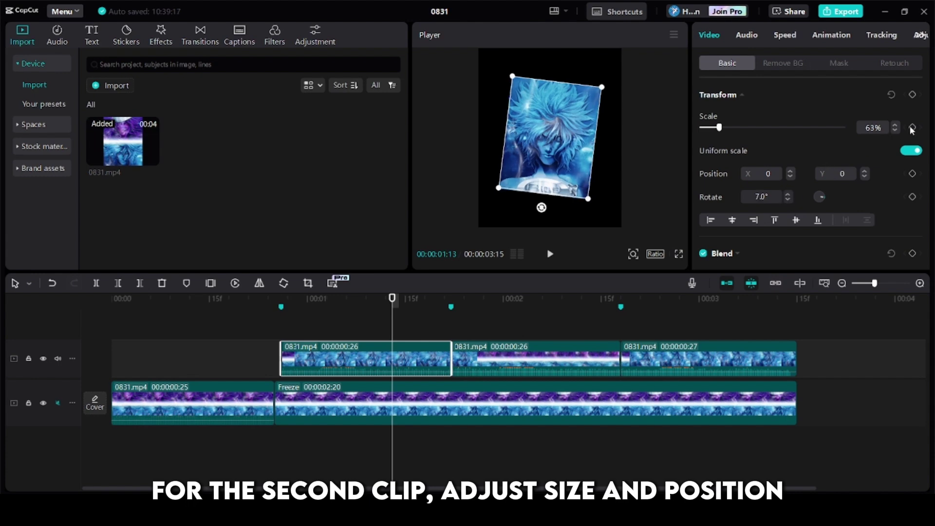
# - Reduce the second clip's scale to 55% and shift it horizontally to about X 464
pyautogui.click(896, 130)
pyautogui.click(896, 131)
pyautogui.click(896, 131)
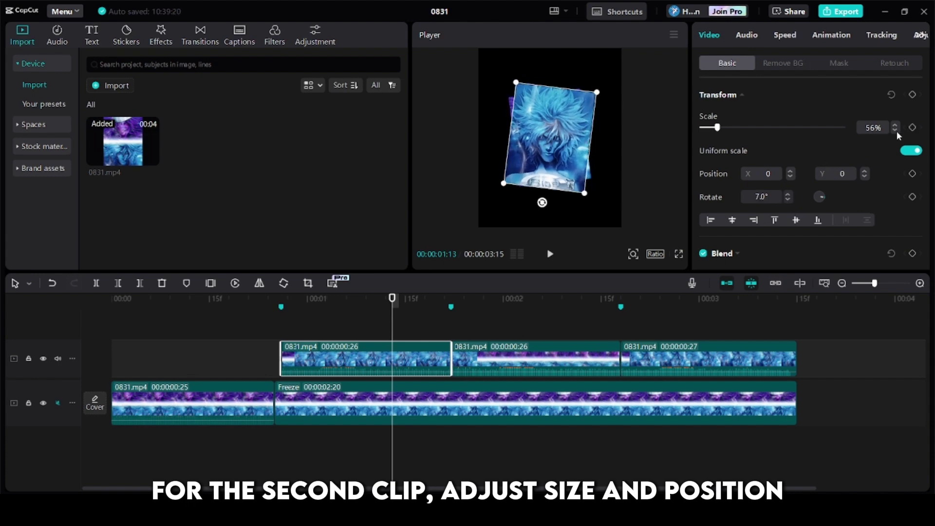
pyautogui.click(896, 130)
pyautogui.moveTo(567, 164); pyautogui.dragTo(587, 164)
# - Add Transform keyframes for scale, position and rotation to the freeze clip at the first beat marker, 00:00:00:26
pyautogui.click(282, 320)
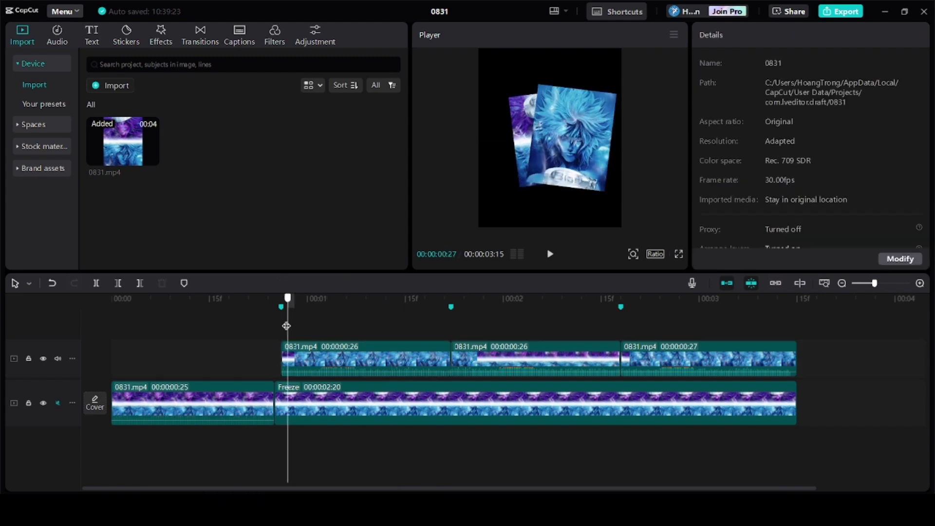
pyautogui.click(313, 363)
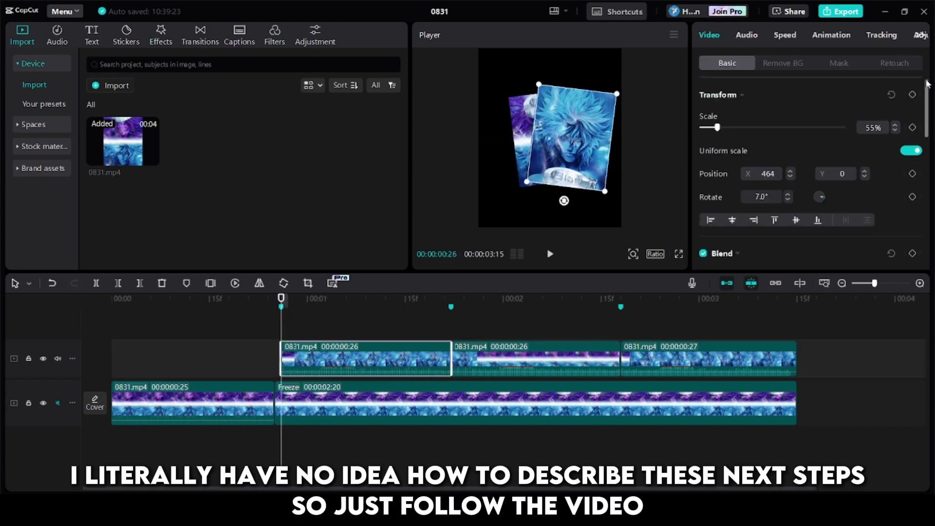
pyautogui.click(263, 365)
pyautogui.moveTo(263, 367)
pyautogui.mouseDown()
pyautogui.moveTo(418, 385)
pyautogui.moveTo(394, 398)
pyautogui.moveTo(190, 399)
pyautogui.moveTo(284, 401)
pyautogui.mouseUp()
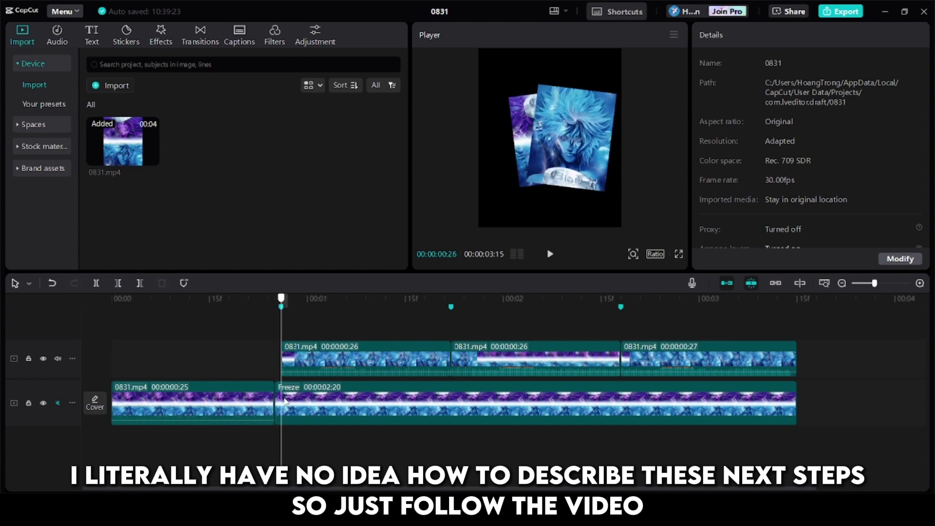
pyautogui.click(298, 402)
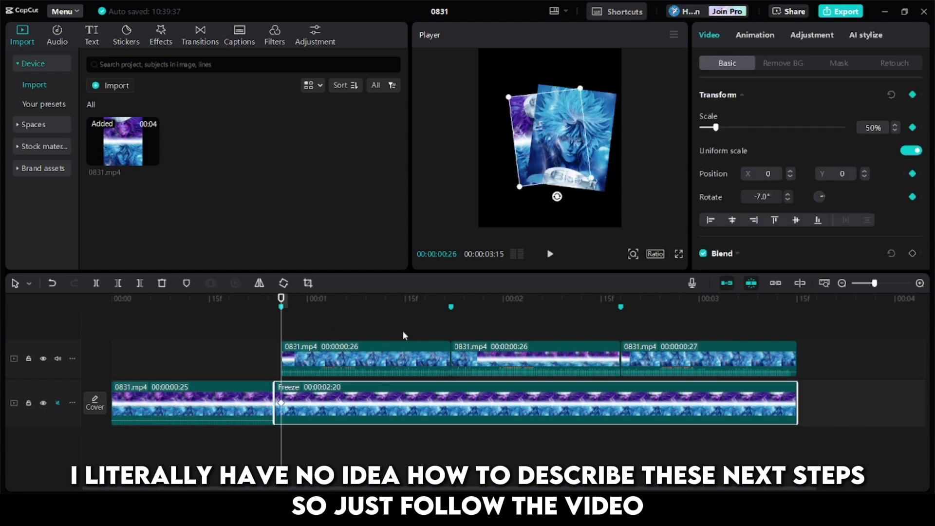
# - Add Transform keyframes at 00:00:01:21 to the freeze clip and the first upper-track clip, plus one at 00:00:00:26 on the upper clip
pyautogui.moveTo(283, 335); pyautogui.dragTo(447, 365)
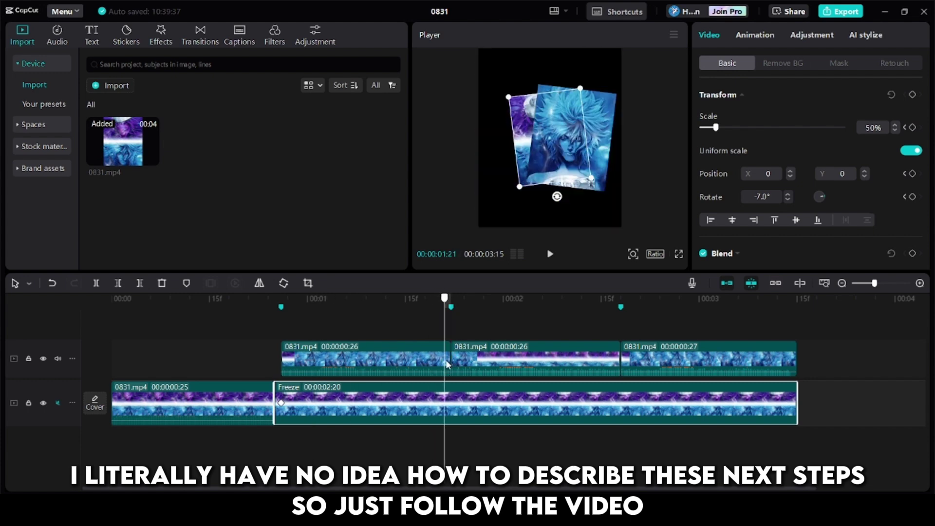
pyautogui.click(914, 95)
pyautogui.click(408, 361)
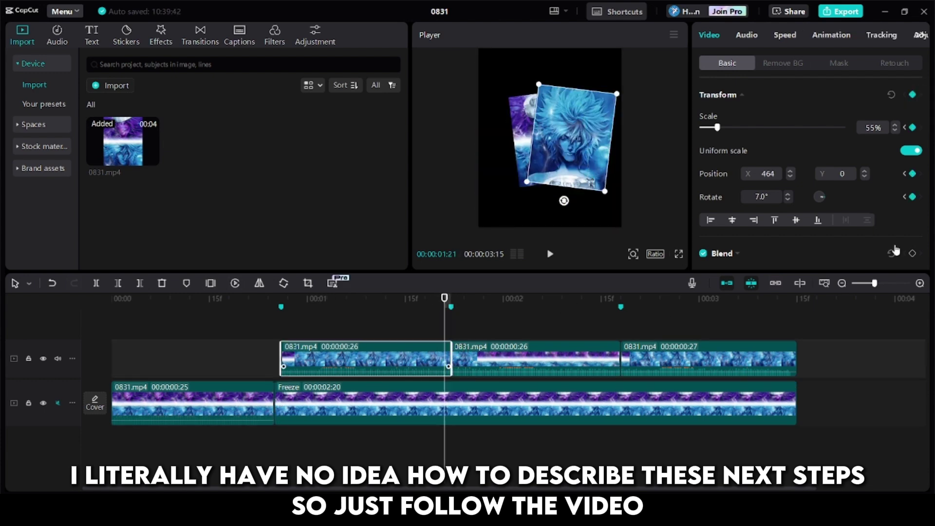
pyautogui.click(912, 95)
pyautogui.moveTo(417, 342); pyautogui.dragTo(284, 344)
pyautogui.click(913, 94)
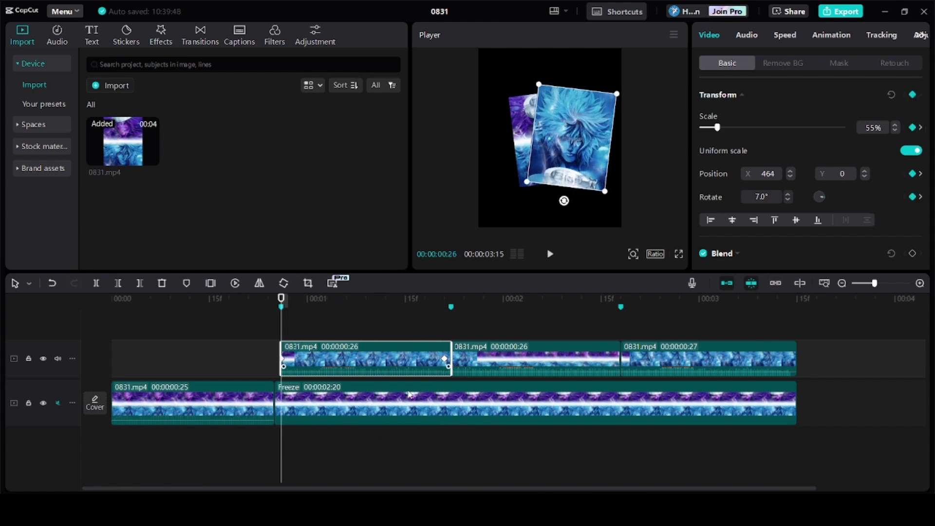
# - At 00:00:01:21, shrink the freeze clip to 30% and shift it toward the frame's left edge to about X -1032
pyautogui.moveTo(280, 328); pyautogui.dragTo(444, 359)
pyautogui.click(308, 389)
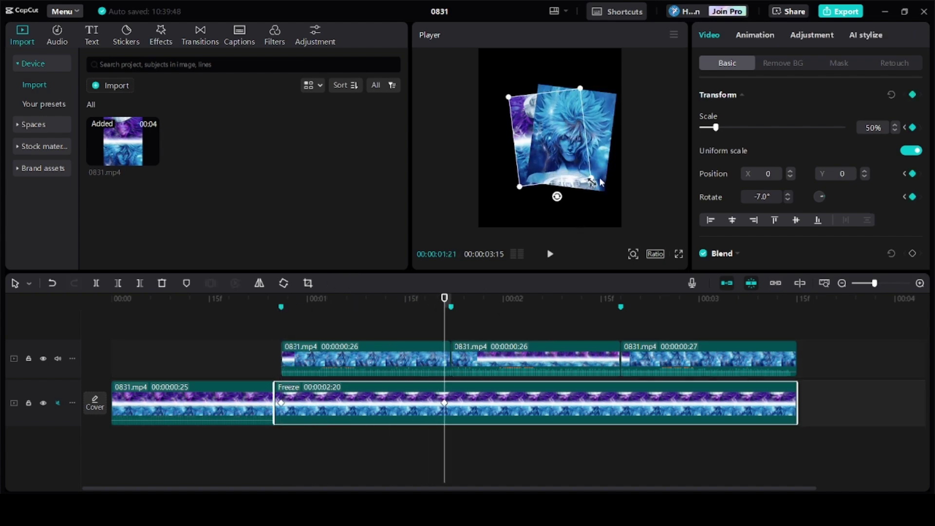
pyautogui.moveTo(595, 175); pyautogui.dragTo(565, 171)
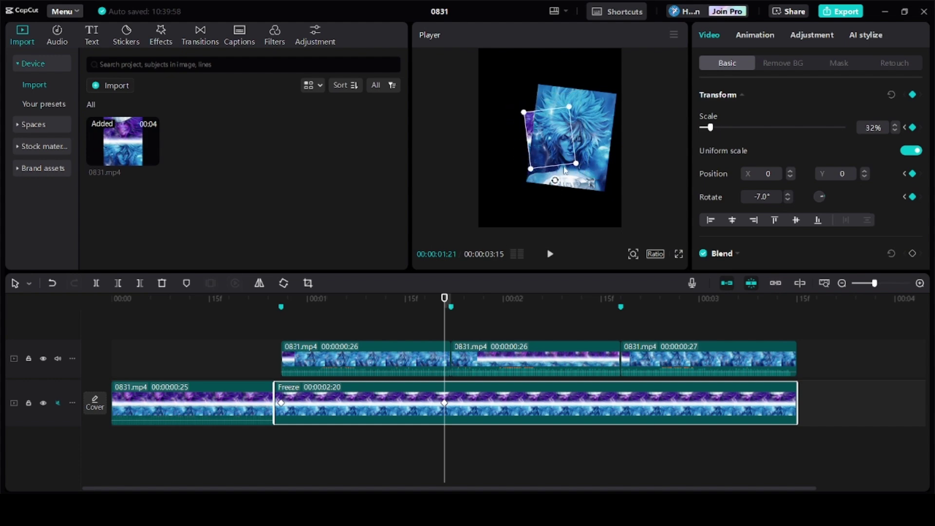
pyautogui.click(895, 130)
pyautogui.click(896, 131)
pyautogui.moveTo(551, 163); pyautogui.dragTo(495, 161)
pyautogui.click(424, 316)
pyautogui.moveTo(424, 317); pyautogui.dragTo(417, 351)
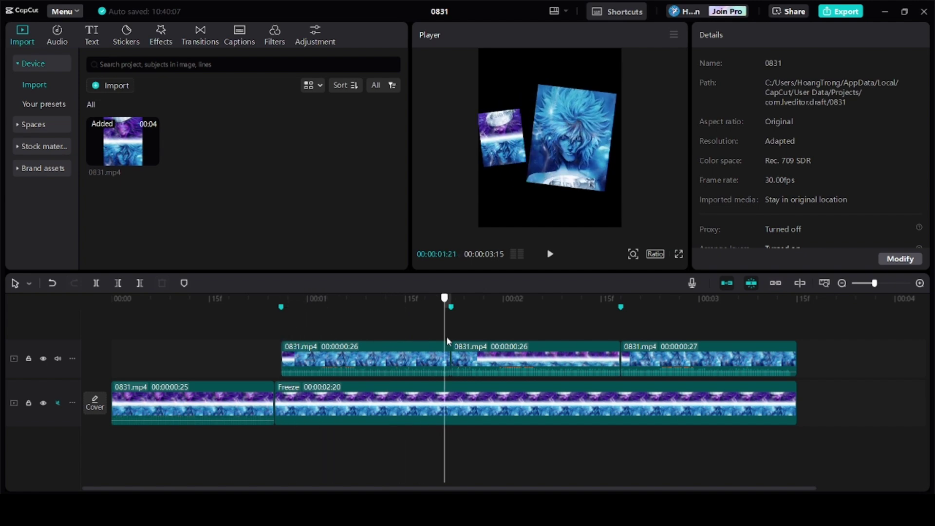
# - At 00:00:00:26, enlarge the first upper-track clip to 100% and move it out of frame to about X 3560, Y 78
pyautogui.click(289, 344)
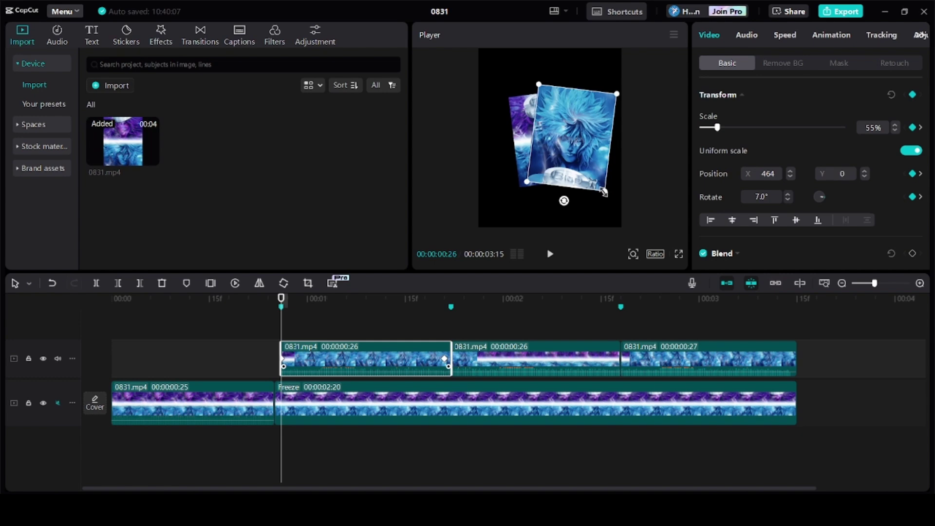
pyautogui.moveTo(604, 192); pyautogui.dragTo(641, 266)
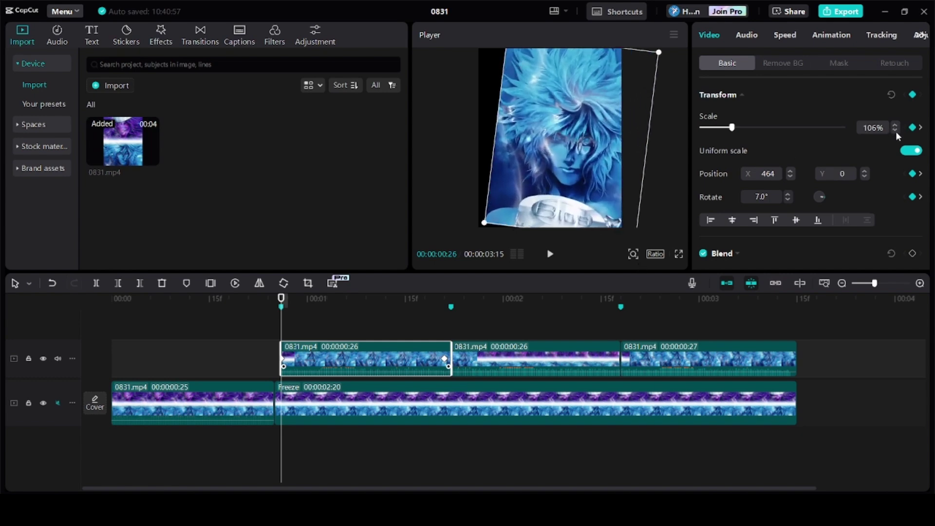
pyautogui.click(895, 130)
pyautogui.click(895, 131)
pyautogui.click(895, 130)
pyautogui.click(895, 131)
pyautogui.click(895, 131)
pyautogui.click(895, 131)
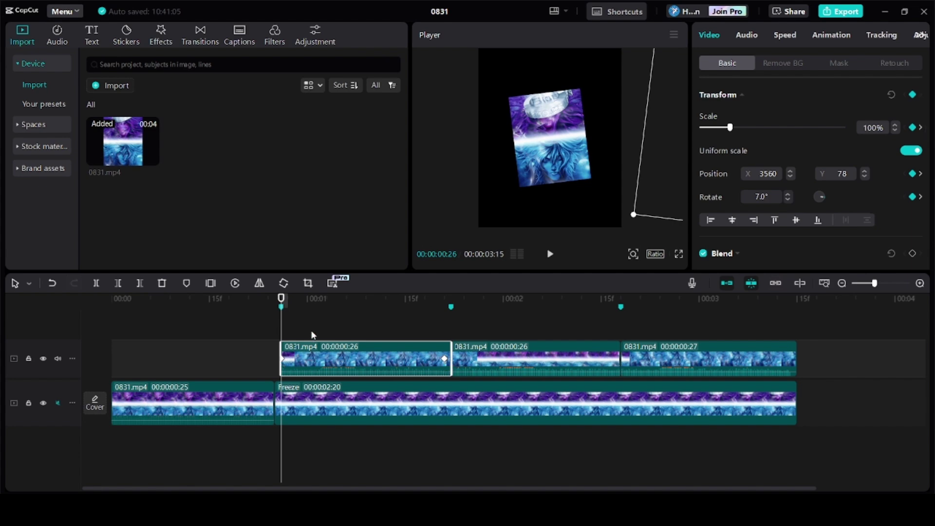
# - Scrub through the slide-in animation and play the sequence from near the start
pyautogui.moveTo(282, 329); pyautogui.dragTo(447, 336)
pyautogui.moveTo(388, 323); pyautogui.dragTo(125, 321)
pyautogui.click(549, 258)
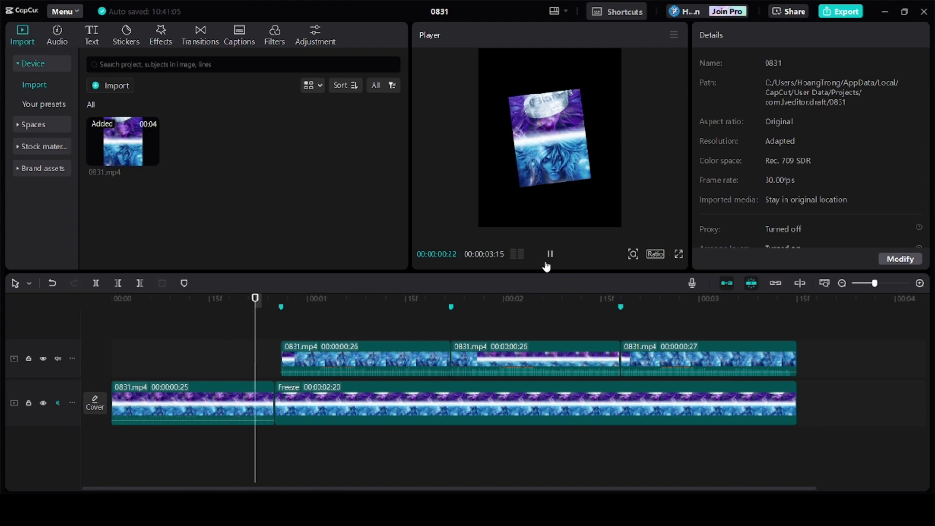
# - Move the two clips after the second beat marker onto a new track above, keeping their timing
pyautogui.click(499, 355)
pyautogui.keyDown('ctrl'); pyautogui.click(654, 350); pyautogui.keyUp('ctrl')
pyautogui.moveTo(653, 350); pyautogui.dragTo(673, 326)
# - Insert a freeze frame at 00:00:01:21 in the middle-track clip and scrub across the join
pyautogui.moveTo(458, 344)
pyautogui.mouseDown()
pyautogui.moveTo(431, 340)
pyautogui.moveTo(443, 353)
pyautogui.mouseUp()
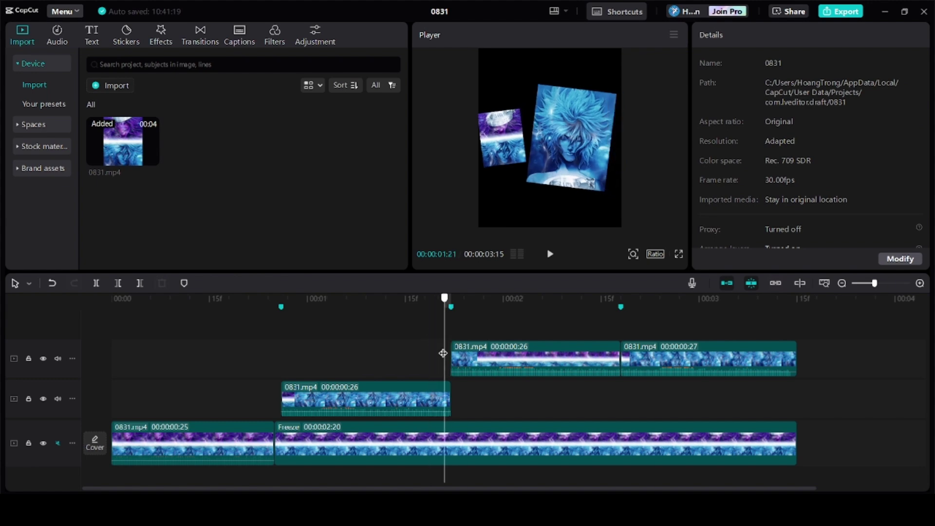
pyautogui.click(435, 400)
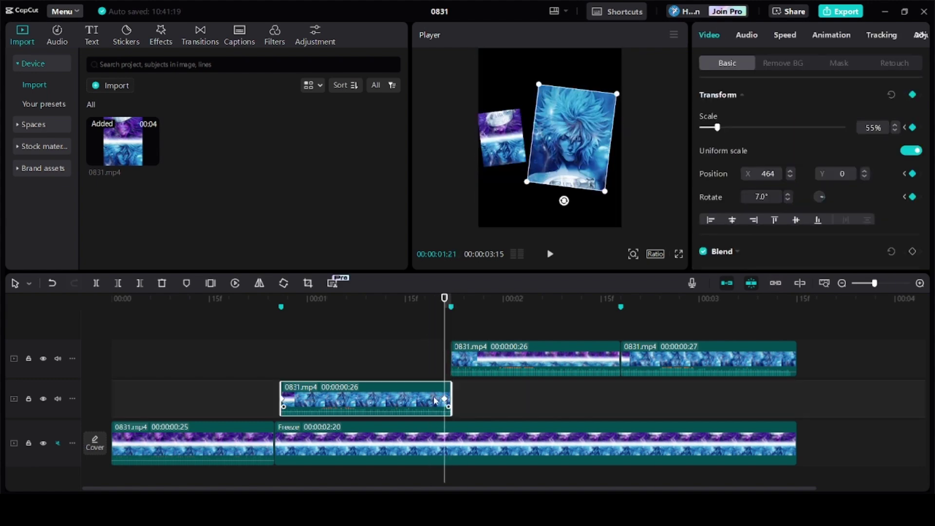
pyautogui.press('Right')
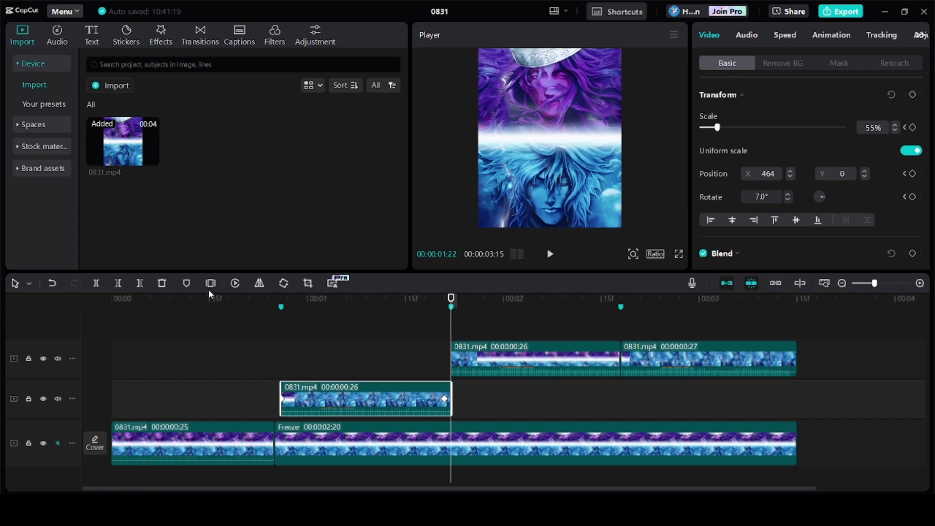
pyautogui.moveTo(453, 335); pyautogui.dragTo(445, 335)
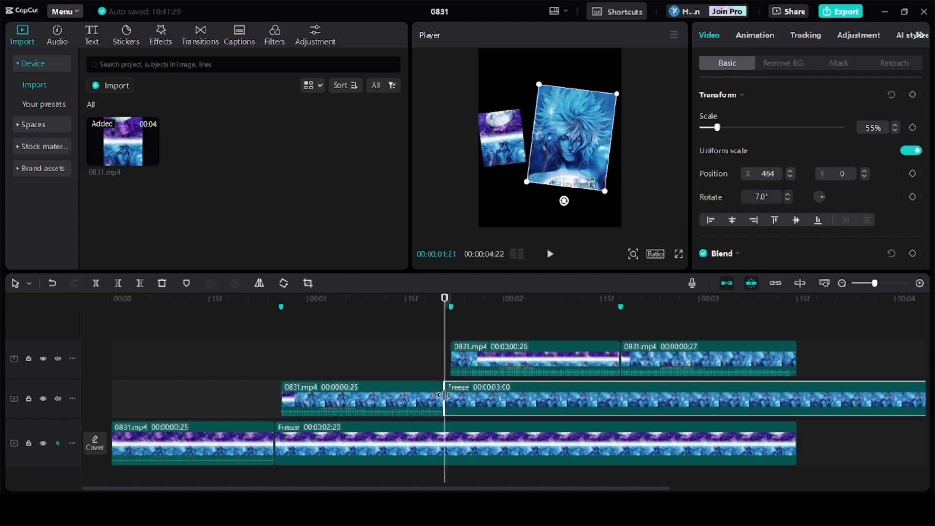
pyautogui.click(419, 358)
pyautogui.click(431, 396)
pyautogui.click(409, 346)
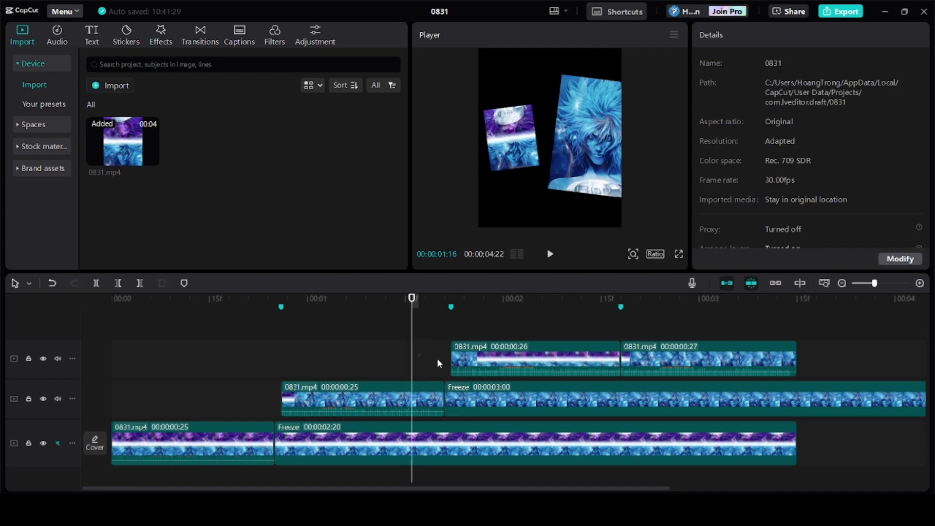
pyautogui.click(442, 365)
# - Trim the middle-track freeze clip to end at 00:00:03:15 with the other tracks, and preview the animation
pyautogui.moveTo(451, 368); pyautogui.dragTo(801, 399)
pyautogui.click(801, 402)
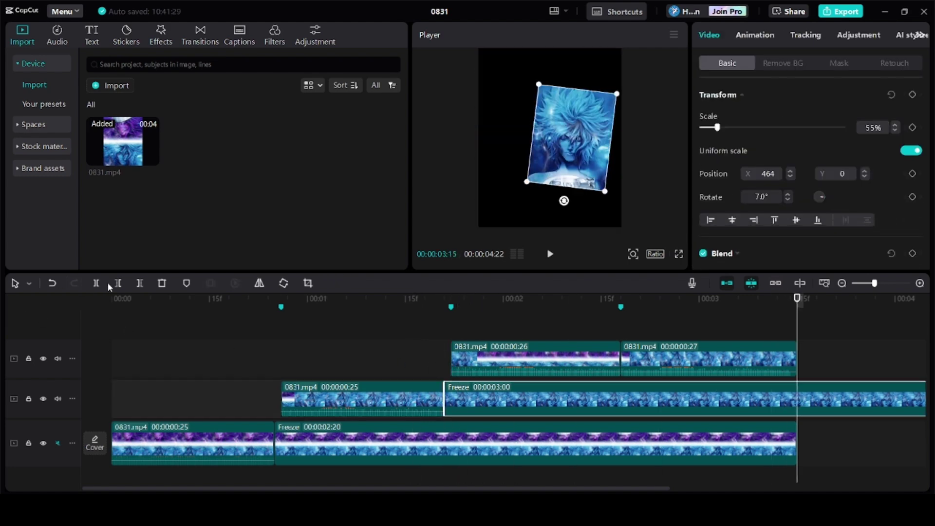
pyautogui.click(140, 283)
pyautogui.click(236, 355)
pyautogui.press('space')
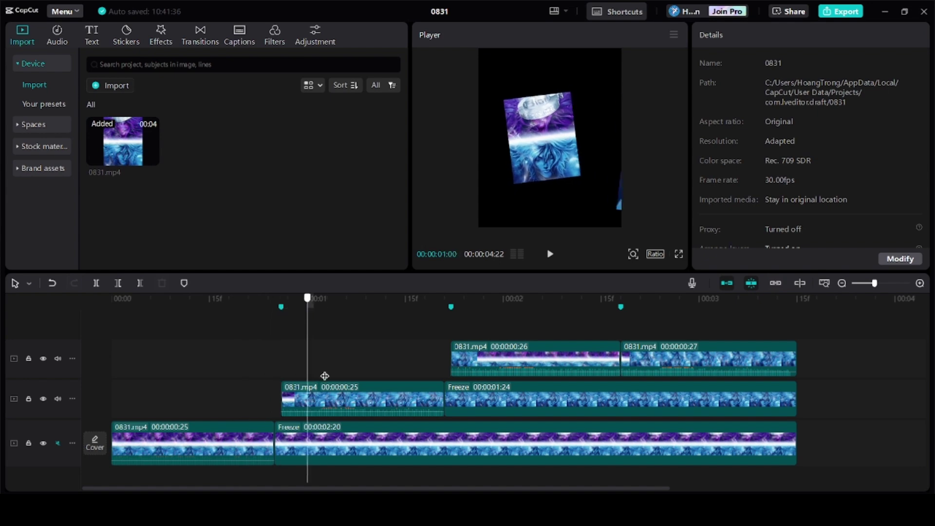
# - Shrink the first clip on the top track to 58% and set its rotation to -7.4°
pyautogui.click(530, 371)
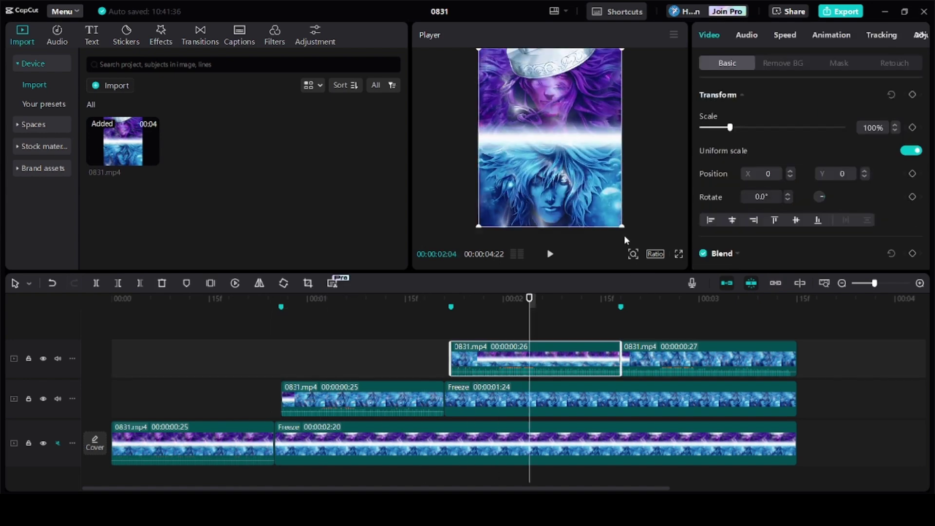
pyautogui.moveTo(622, 225); pyautogui.dragTo(558, 205)
pyautogui.click(788, 194)
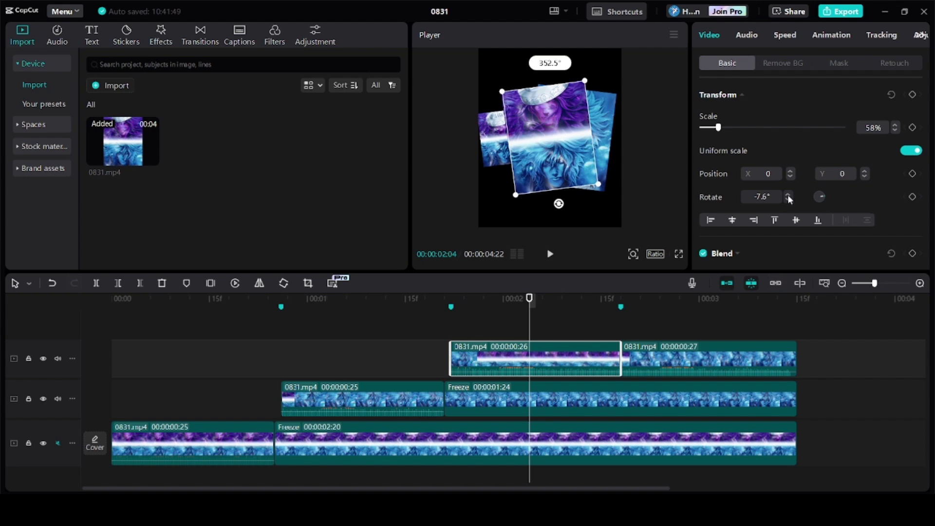
pyautogui.click(787, 194)
pyautogui.click(787, 194)
pyautogui.moveTo(558, 204); pyautogui.dragTo(558, 207)
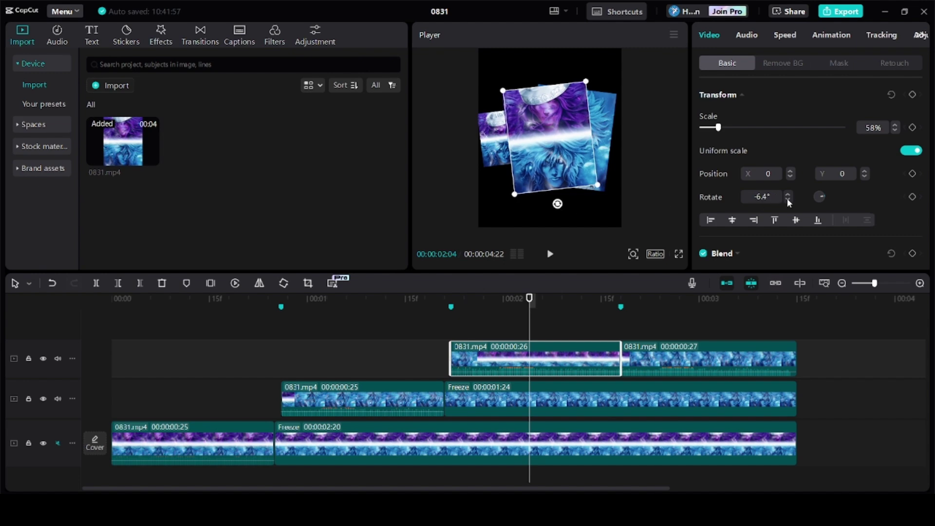
pyautogui.click(788, 198)
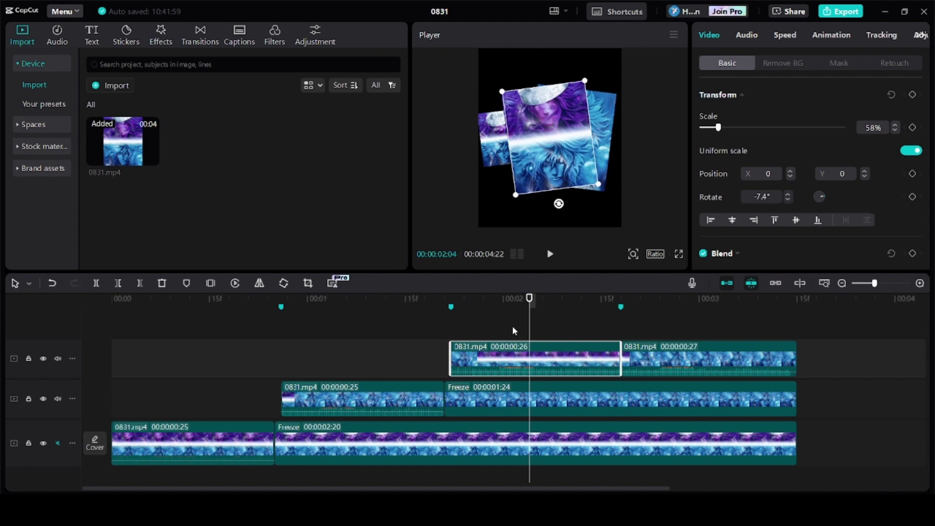
# - Add Transform keyframes to the first top-track clip at 00:00:01:22 and 00:00:02:17
pyautogui.moveTo(512, 331); pyautogui.dragTo(453, 340)
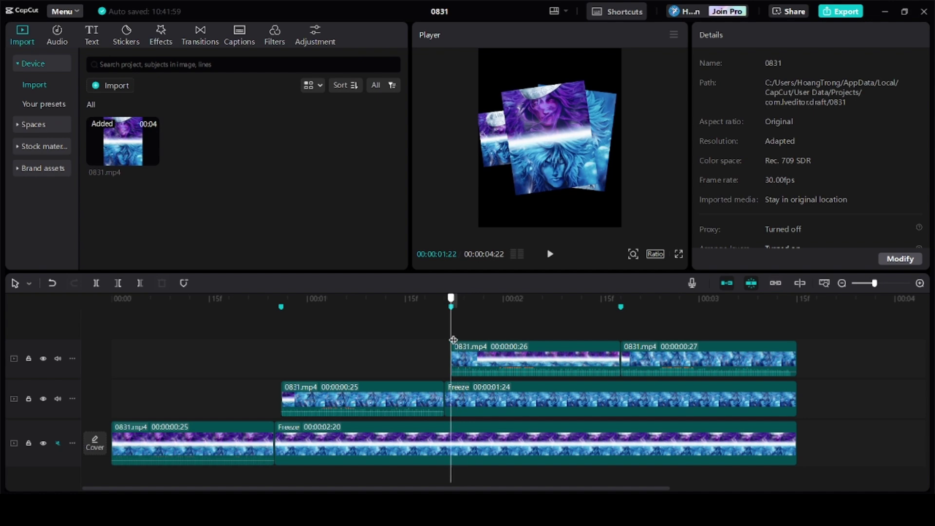
pyautogui.click(472, 361)
pyautogui.click(912, 95)
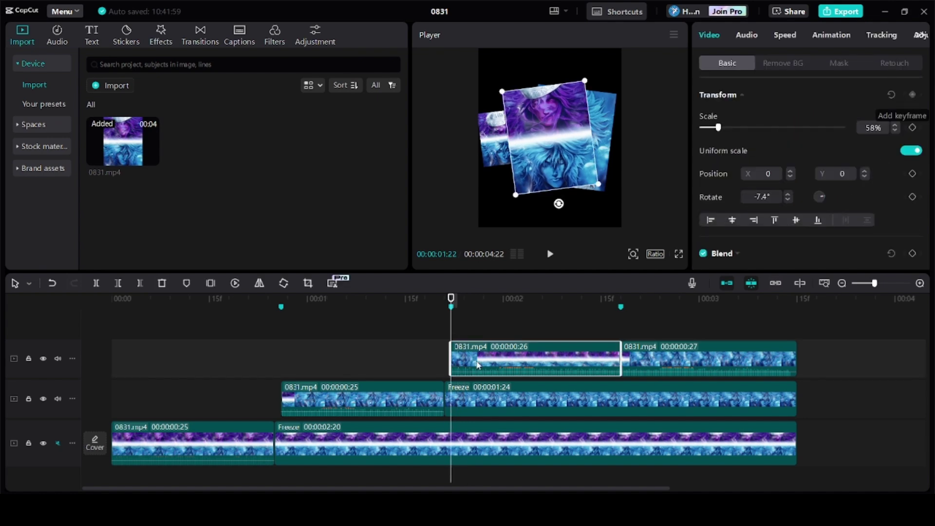
pyautogui.click(615, 325)
pyautogui.click(608, 353)
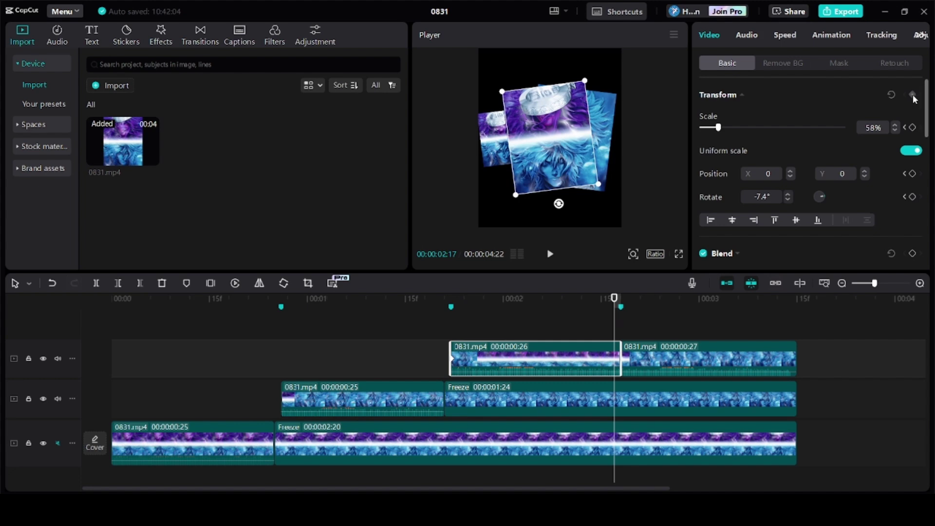
pyautogui.moveTo(615, 326); pyautogui.dragTo(451, 334)
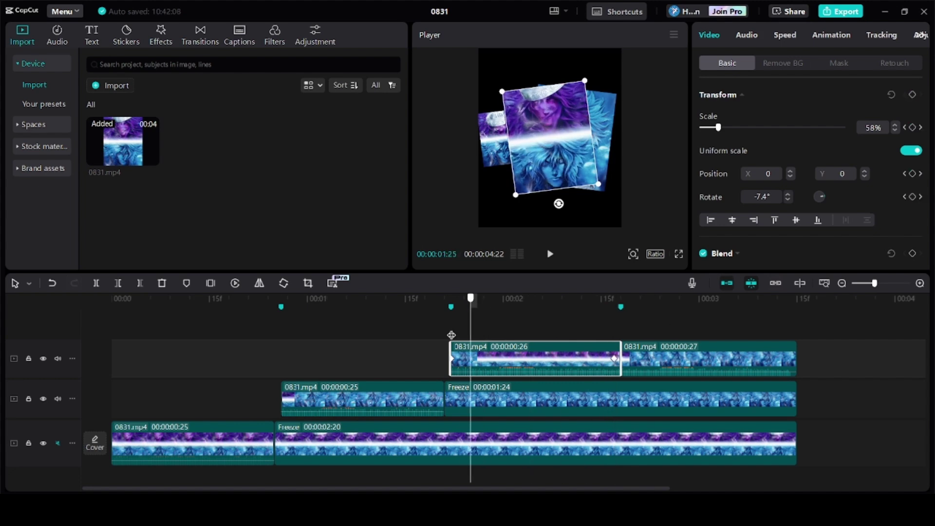
# - At 00:00:02:17, shift the first top-track clip horizontally to about X -333
pyautogui.click(613, 325)
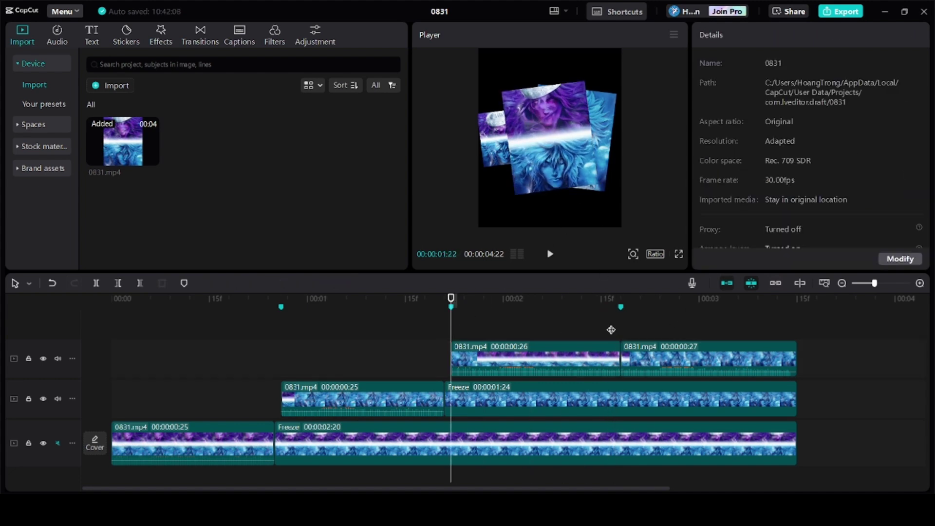
pyautogui.click(616, 350)
pyautogui.moveTo(544, 157); pyautogui.dragTo(543, 149)
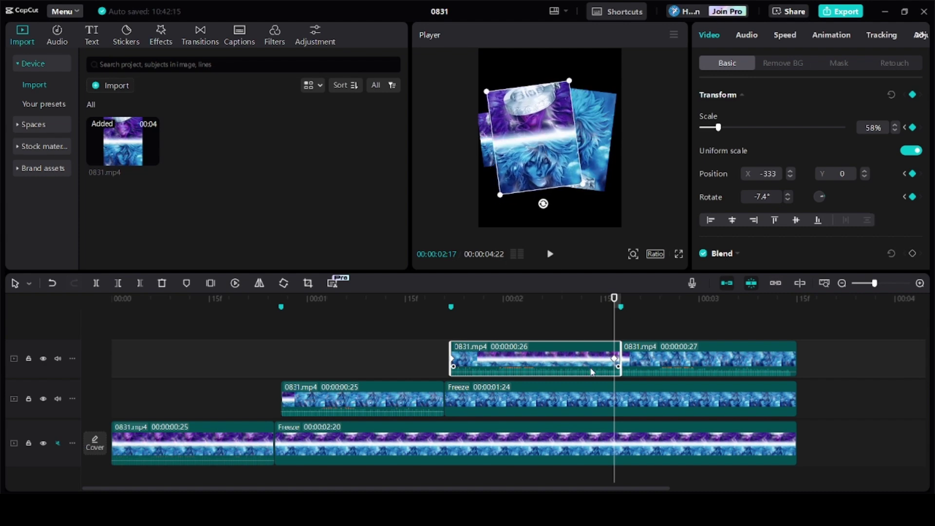
# - Add Transform keyframes to the middle-track freeze clip at 00:00:02:17 and 00:00:01:22
pyautogui.scroll(-1, 594, 372)
pyautogui.click(598, 378)
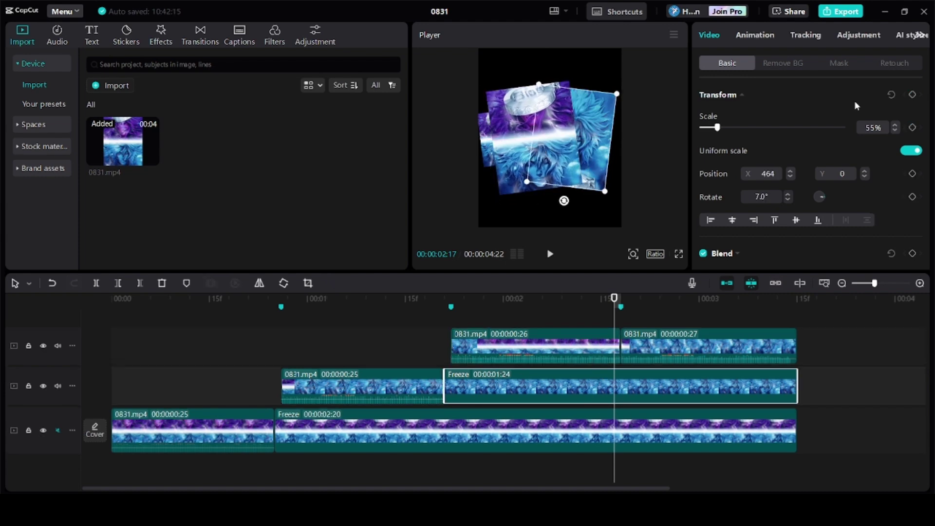
pyautogui.click(456, 327)
pyautogui.click(481, 382)
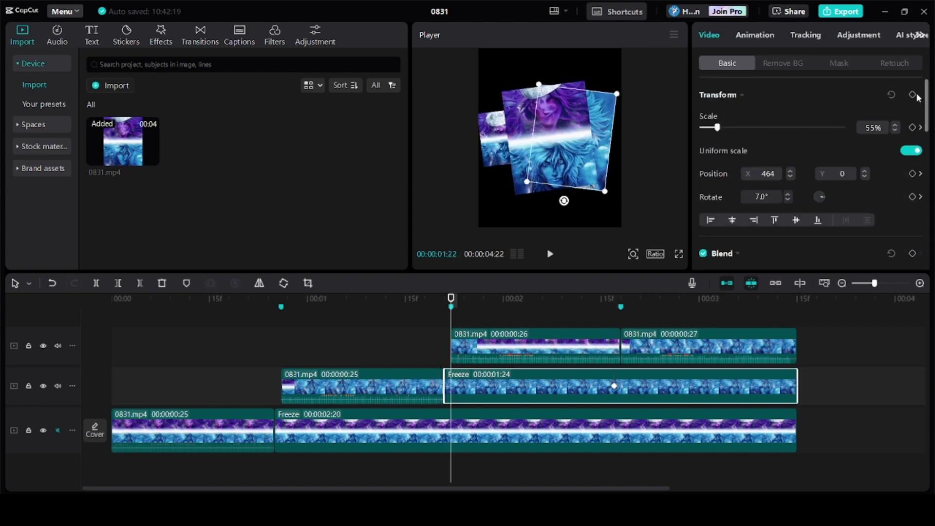
# - Add Transform keyframes to the bottom-track freeze clip at 00:00:01:22 and 00:00:02:17
pyautogui.click(504, 434)
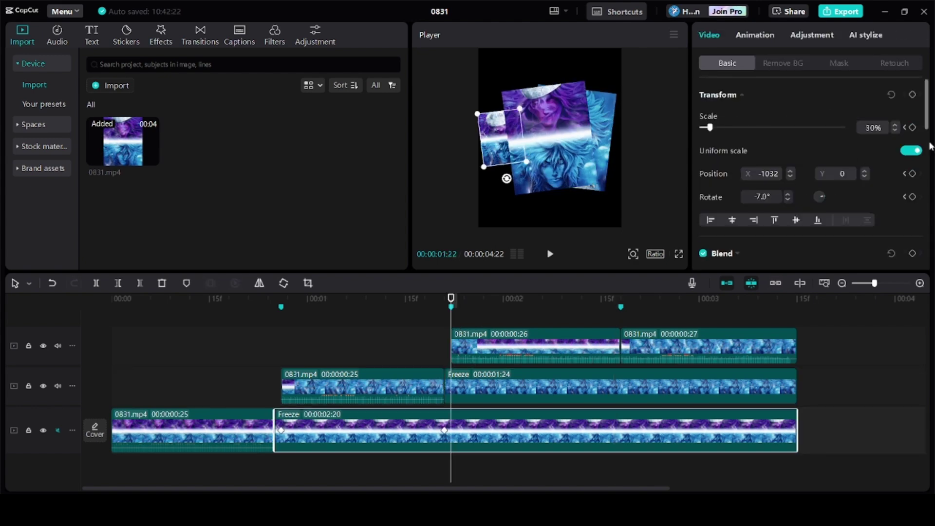
pyautogui.click(912, 95)
pyautogui.moveTo(453, 306); pyautogui.dragTo(617, 326)
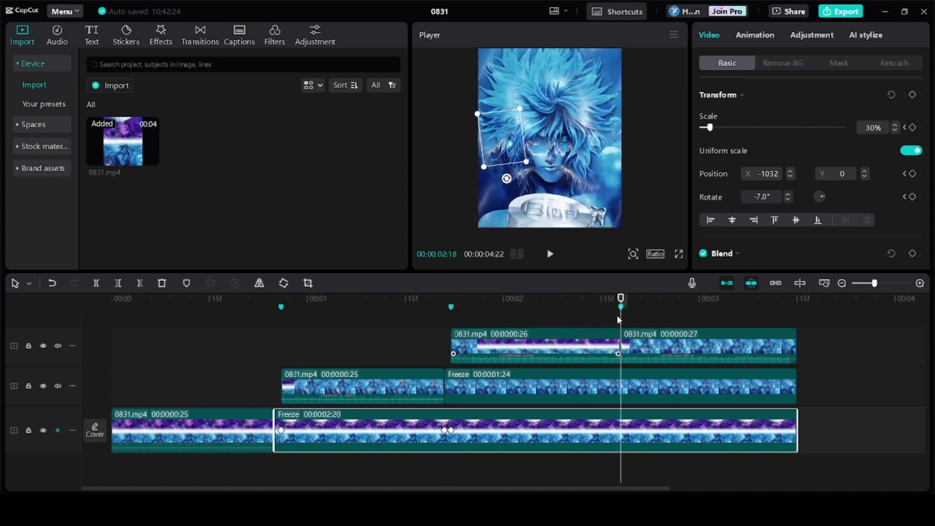
pyautogui.click(614, 325)
pyautogui.click(615, 348)
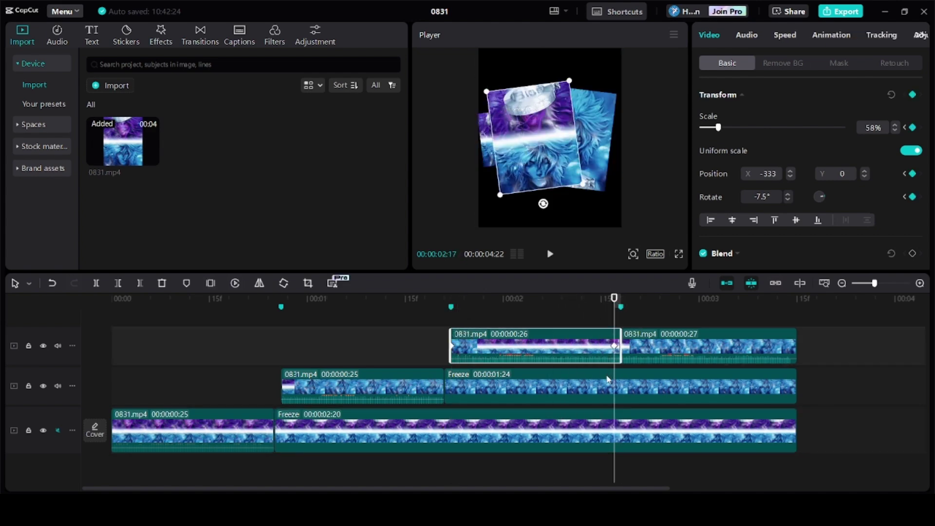
pyautogui.click(608, 379)
pyautogui.click(633, 431)
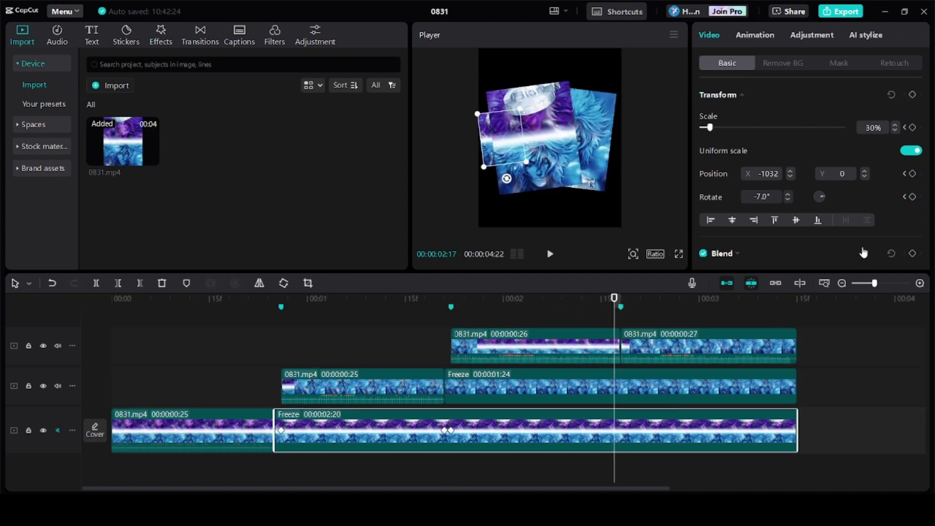
pyautogui.click(912, 95)
# - At 00:00:01:22, enlarge the first top-track clip to 100% and move it off the frame's left side to about X -3363
pyautogui.moveTo(614, 324); pyautogui.dragTo(459, 342)
pyautogui.click(470, 347)
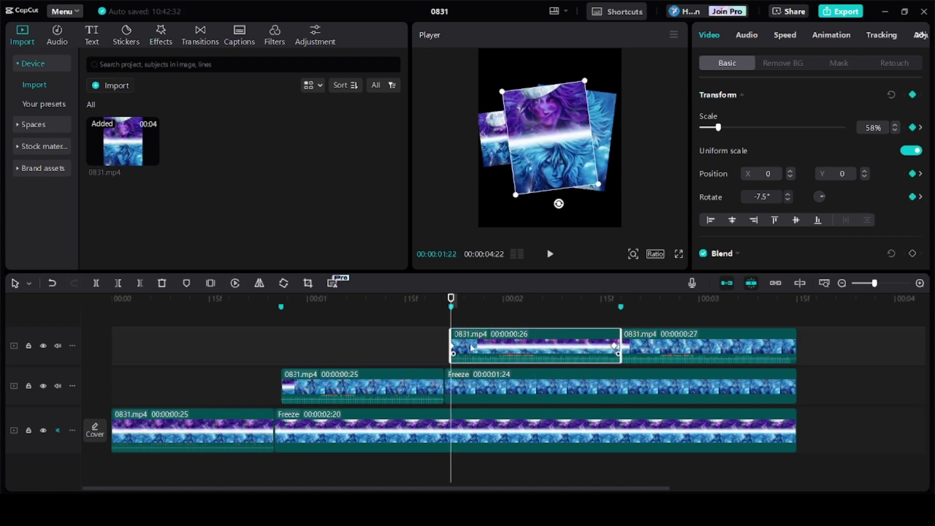
pyautogui.moveTo(596, 185); pyautogui.dragTo(632, 217)
pyautogui.moveTo(591, 181); pyautogui.dragTo(432, 181)
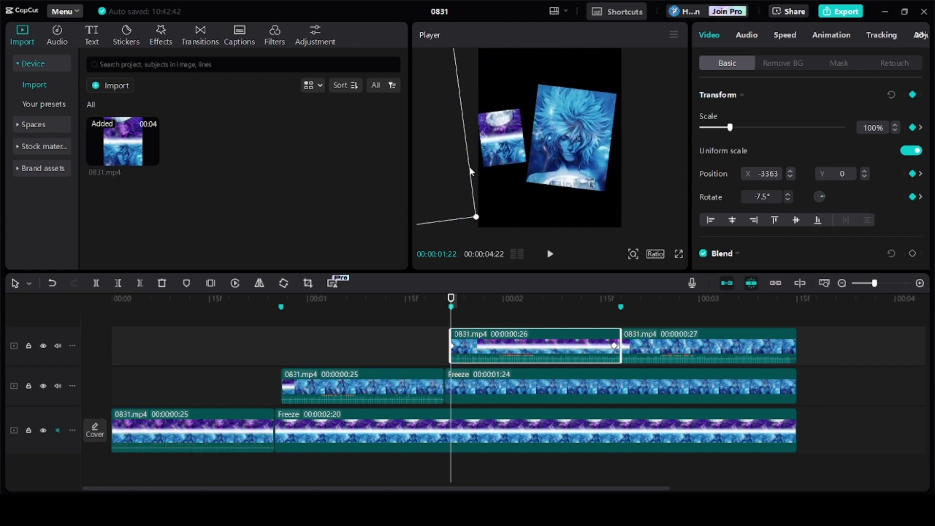
# - At 00:00:02:17, shrink the middle-track freeze clip to 30% and move it onto the frame's right edge
pyautogui.moveTo(495, 317); pyautogui.dragTo(614, 328)
pyautogui.click(608, 381)
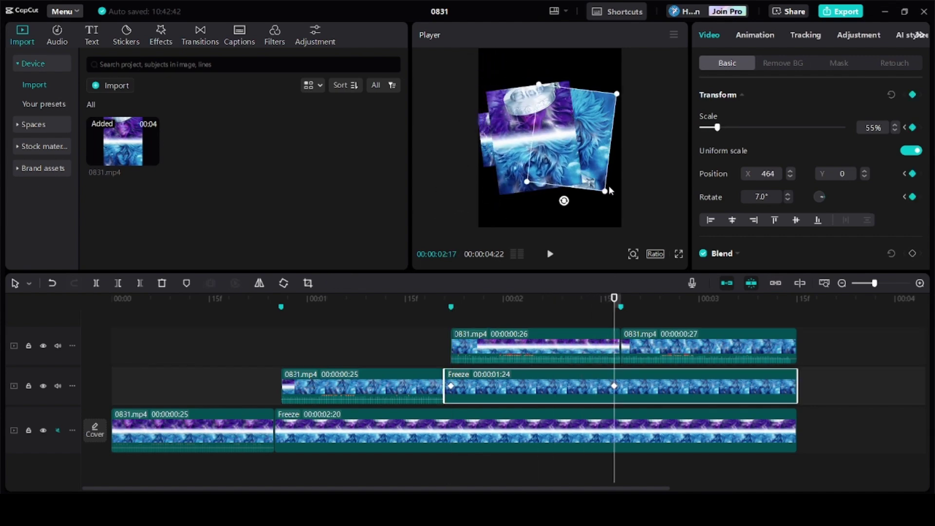
pyautogui.moveTo(607, 194); pyautogui.dragTo(591, 170)
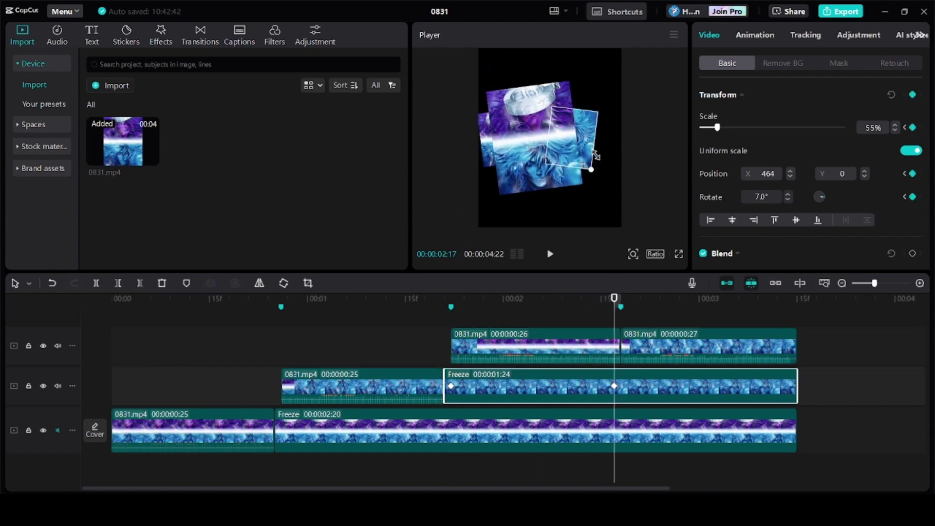
pyautogui.click(895, 130)
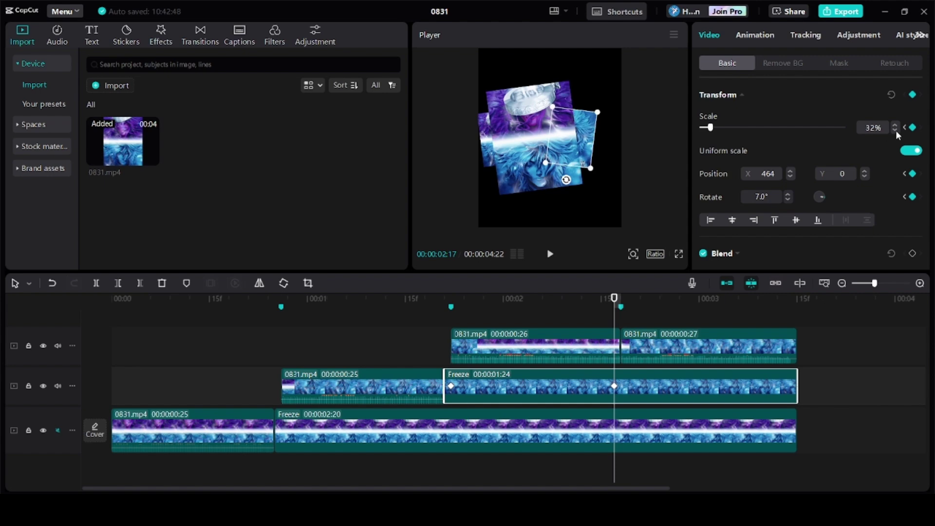
pyautogui.click(896, 130)
pyautogui.click(895, 130)
pyautogui.moveTo(600, 148); pyautogui.dragTo(642, 139)
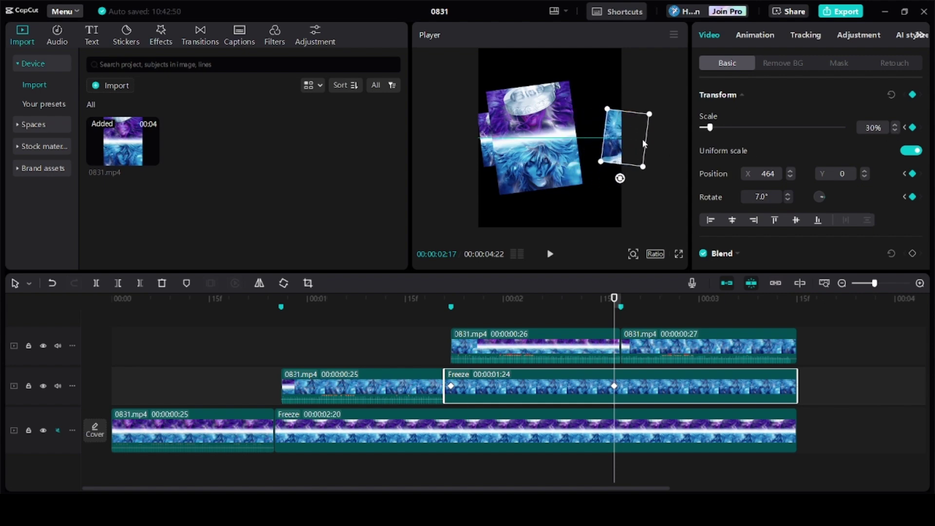
# - At 00:00:02:17, shrink the bottom-track freeze clip to 25% and move it horizontally to about X 353
pyautogui.click(611, 423)
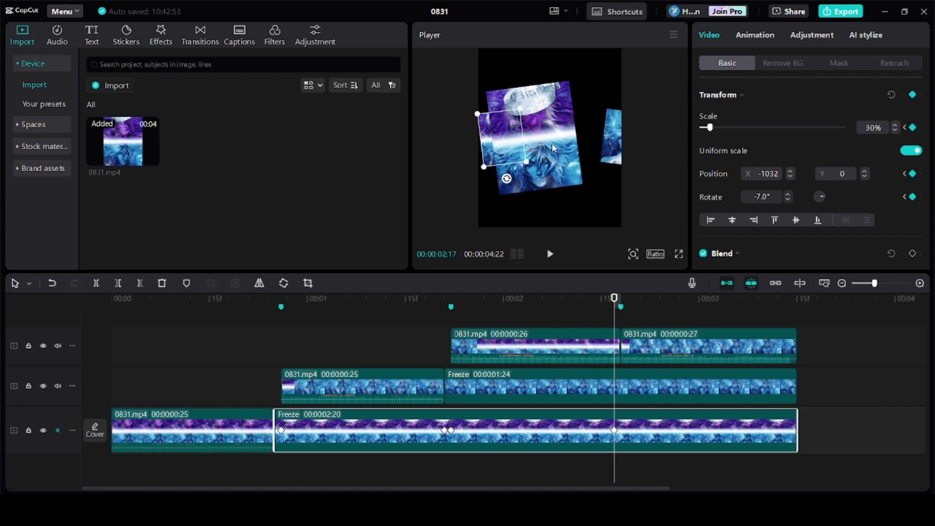
pyautogui.moveTo(528, 162); pyautogui.dragTo(516, 152)
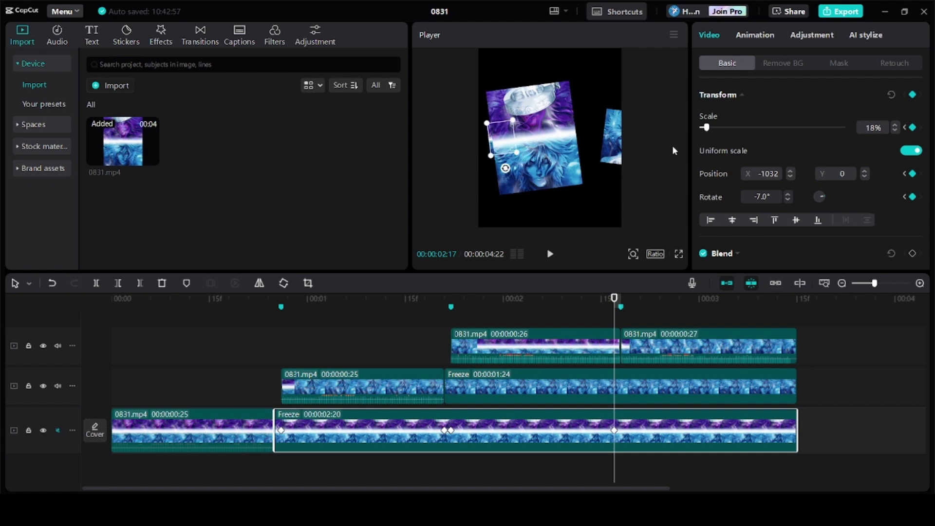
pyautogui.click(896, 125)
pyautogui.click(896, 125)
pyautogui.click(896, 125)
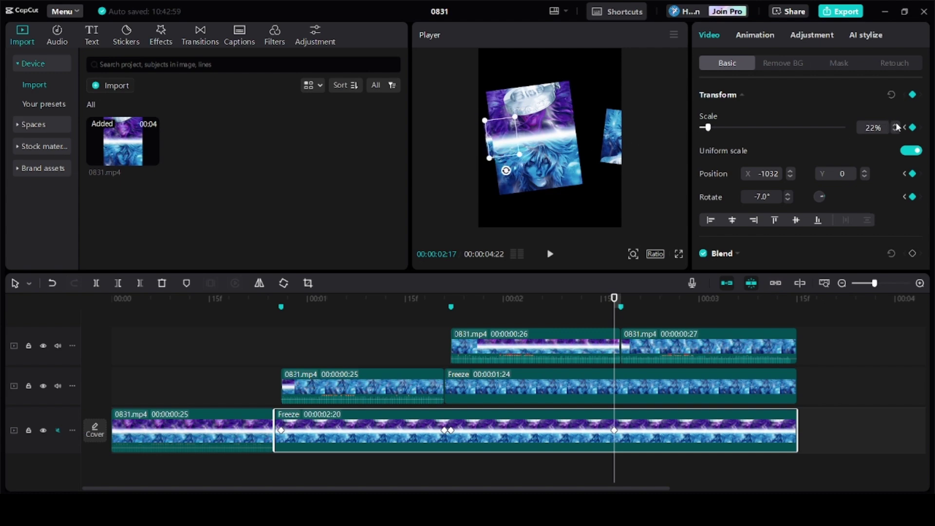
pyautogui.click(896, 125)
pyautogui.click(897, 125)
pyautogui.click(896, 125)
pyautogui.click(896, 125)
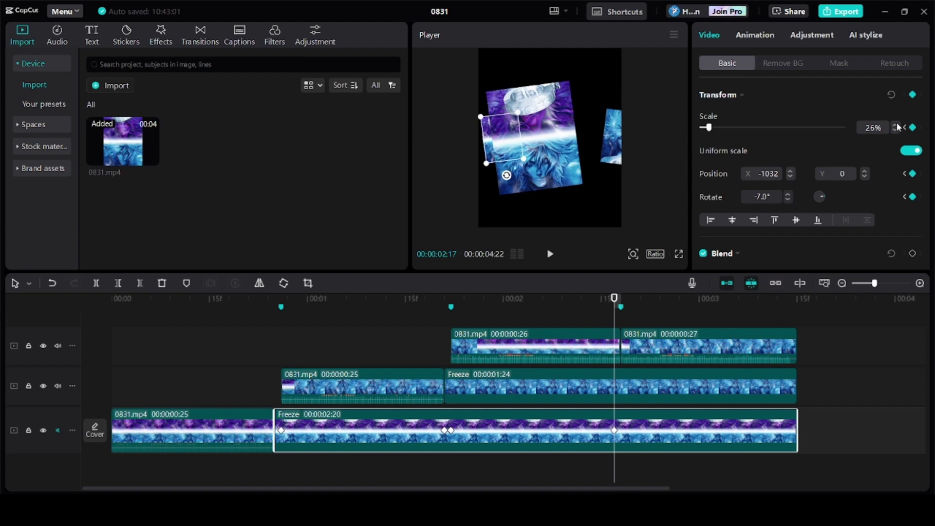
pyautogui.moveTo(506, 148); pyautogui.dragTo(570, 142)
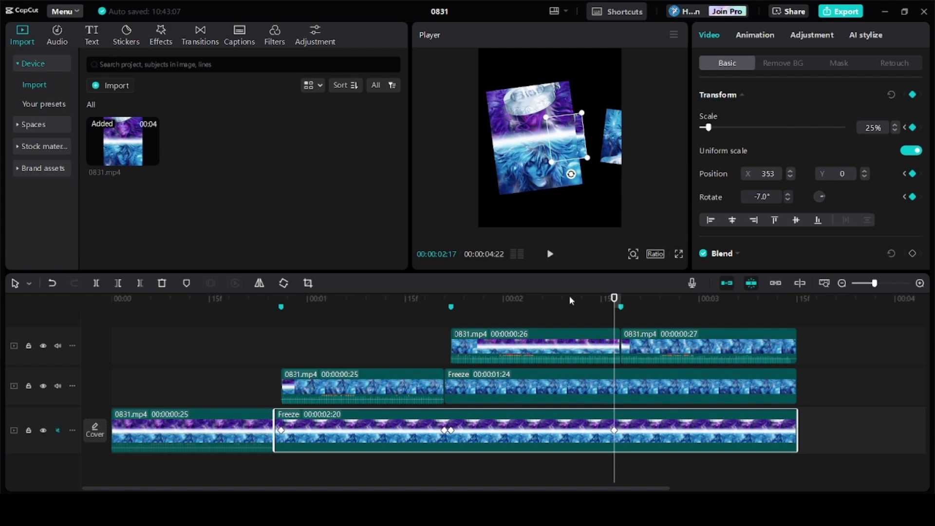
# - Play the edit from the beginning to review the clip animations
pyautogui.click(528, 326)
pyautogui.moveTo(528, 326); pyautogui.dragTo(108, 339)
pyautogui.click(550, 254)
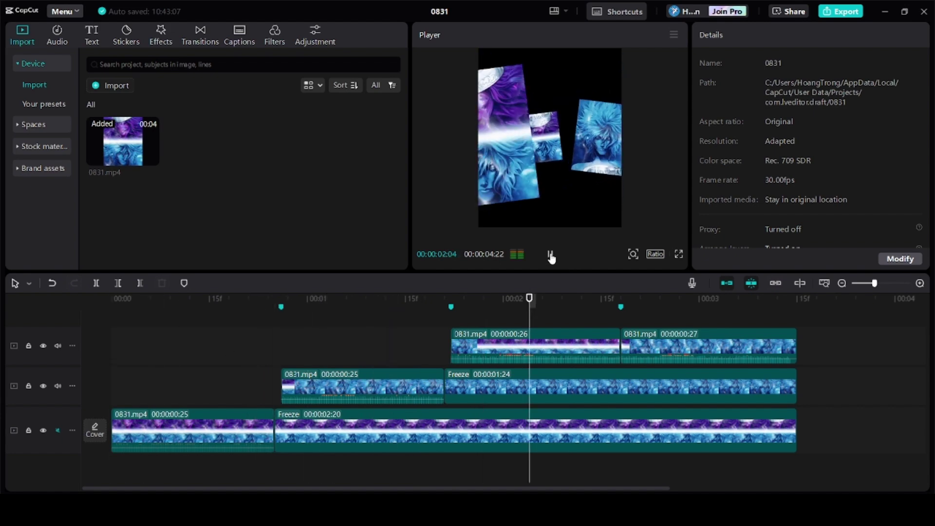
pyautogui.click(550, 255)
pyautogui.click(550, 254)
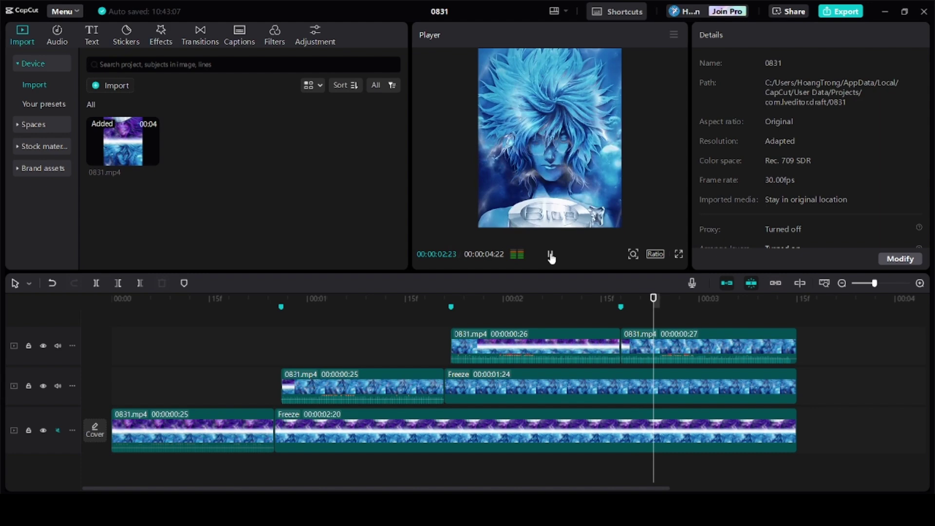
# - Move the last top-track clip onto a new track above and add a freeze frame to the preceding clip at 00:00:02:17
pyautogui.click(640, 319)
pyautogui.moveTo(647, 347); pyautogui.dragTo(646, 314)
pyautogui.click(614, 345)
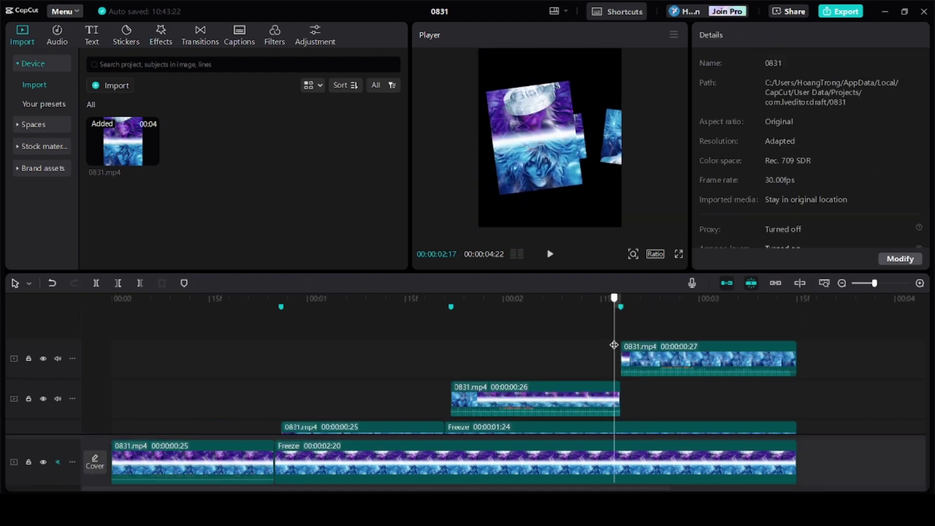
pyautogui.click(616, 400)
pyautogui.click(210, 283)
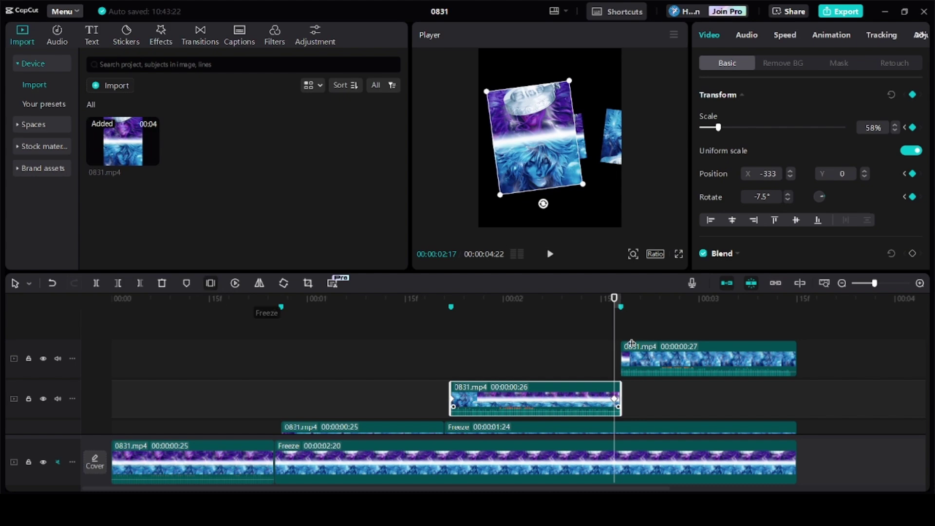
# - Trim the new freeze clip so it ends with the other tracks at 00:00:03:15
pyautogui.click(809, 338)
pyautogui.click(800, 365)
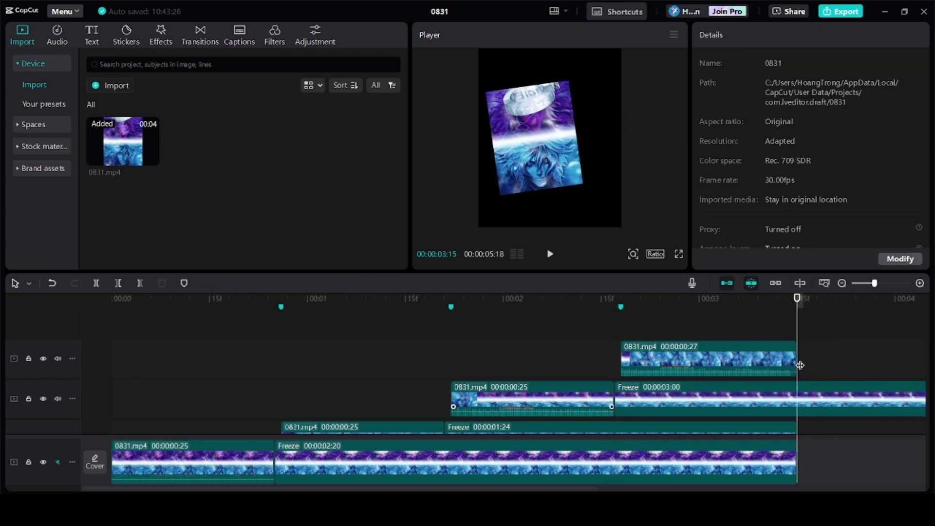
pyautogui.click(789, 395)
pyautogui.click(142, 285)
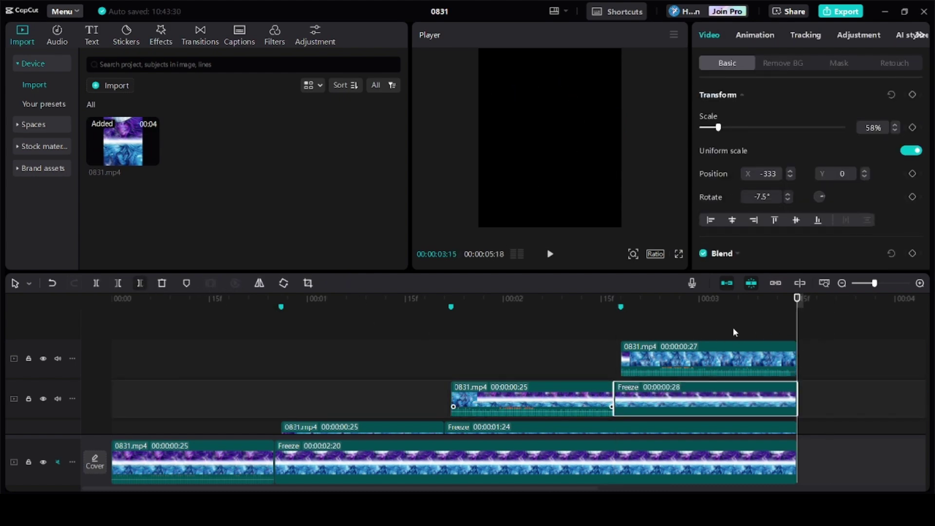
# - Delete the small leftover clip fragments beyond the end of the edit
pyautogui.click(733, 327)
pyautogui.moveTo(733, 327); pyautogui.dragTo(888, 341)
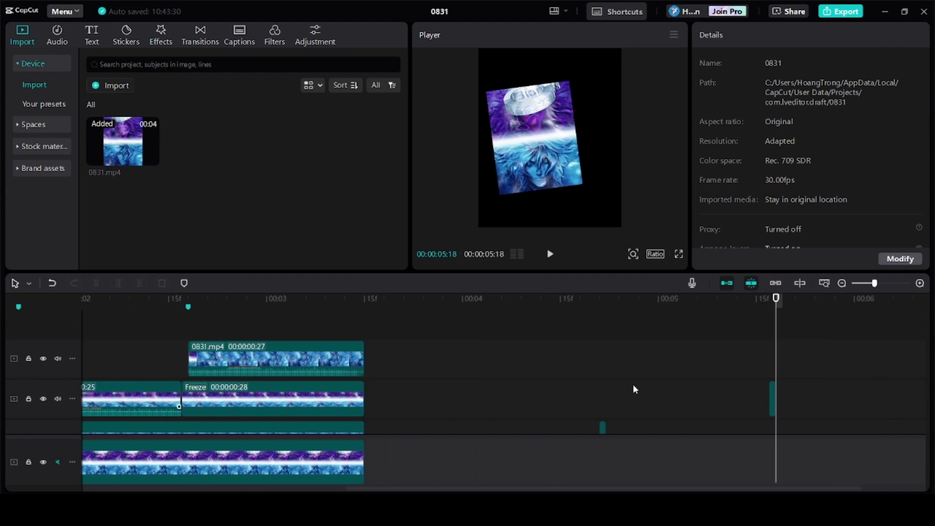
pyautogui.moveTo(536, 384); pyautogui.dragTo(826, 470)
pyautogui.press('Delete')
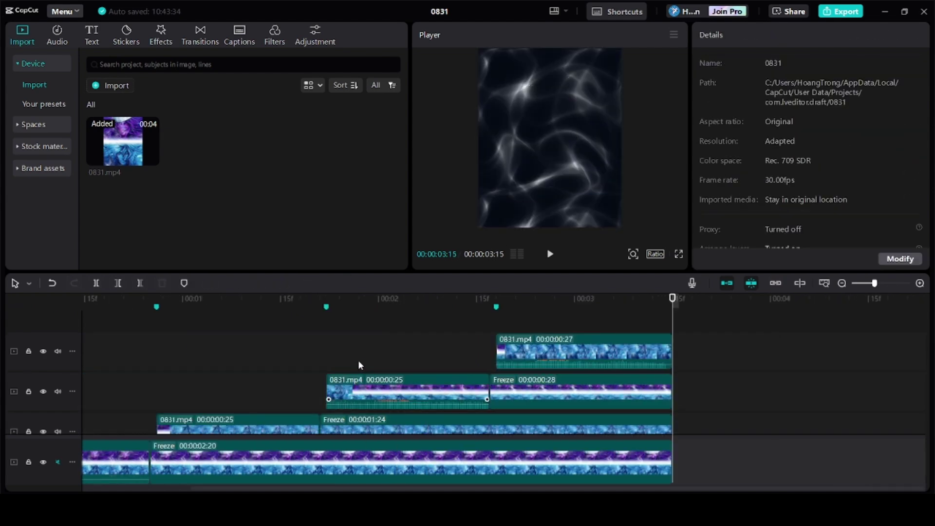
# - At 00:00:02:16, move the bottom-track freeze clip nearer the frame's centre
pyautogui.click(281, 346)
pyautogui.moveTo(281, 345); pyautogui.dragTo(490, 362)
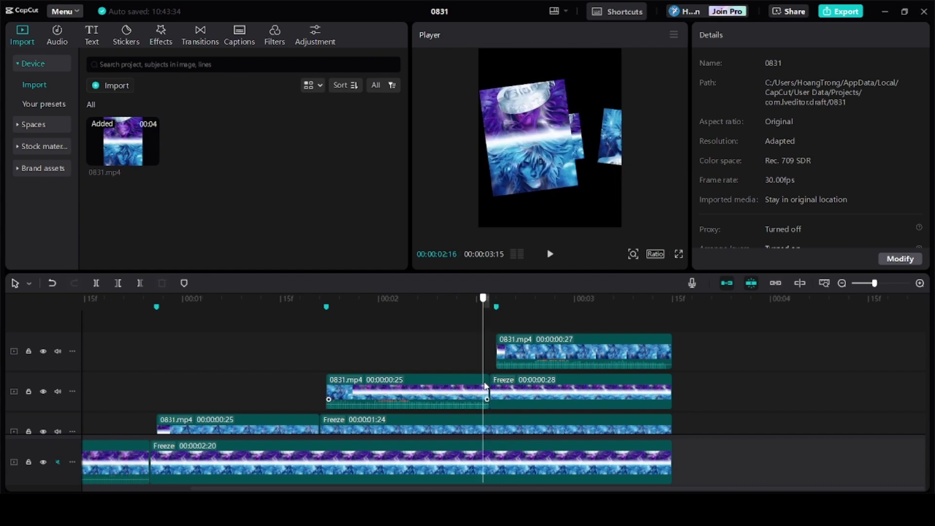
pyautogui.scroll(-2, 506, 414)
pyautogui.click(506, 415)
pyautogui.moveTo(575, 146); pyautogui.dragTo(550, 143)
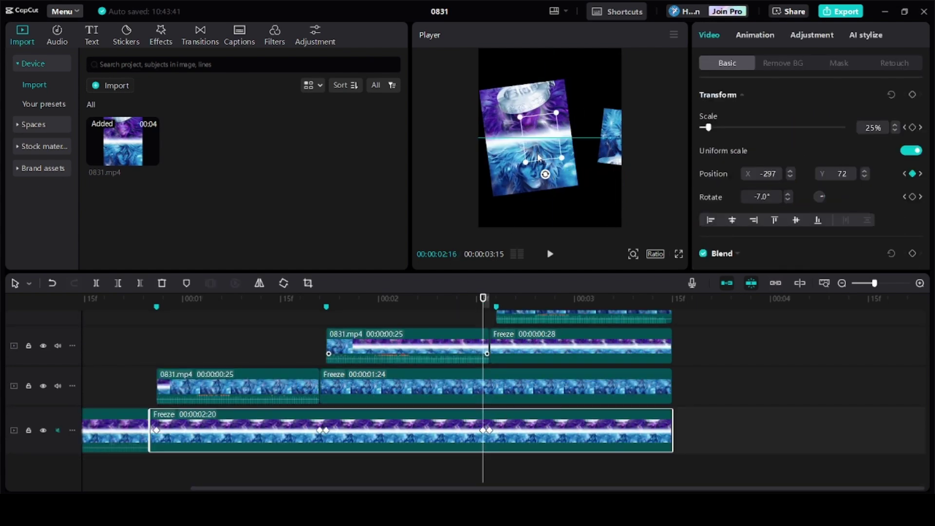
# - Remove and re-add the bottom-track freeze clip's Transform keyframe at 00:00:02:17
pyautogui.moveTo(485, 306); pyautogui.dragTo(490, 343)
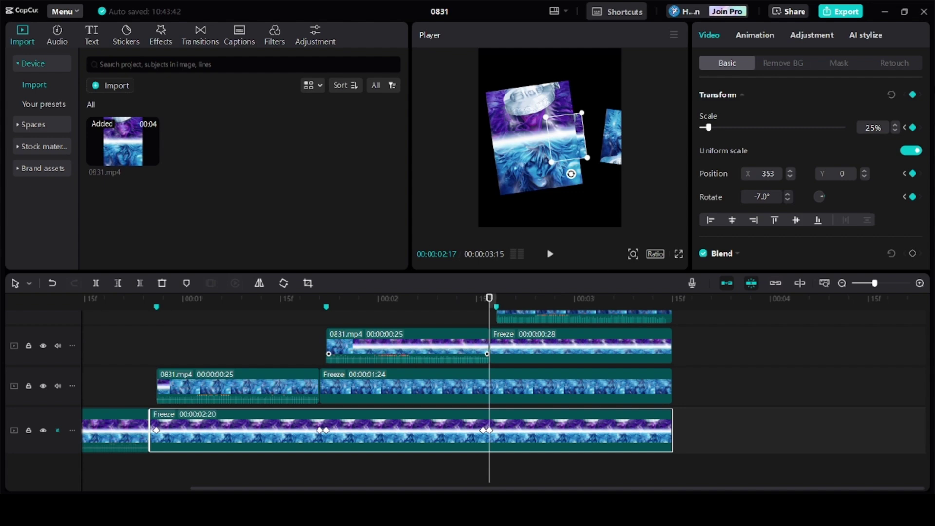
pyautogui.click(916, 98)
pyautogui.click(916, 99)
# - Shift the bottom-track freeze clip to about X 167 at 00:00:02:16 and reset its Transform keyframe at 00:00:02:17 to match
pyautogui.moveTo(489, 307); pyautogui.dragTo(594, 343)
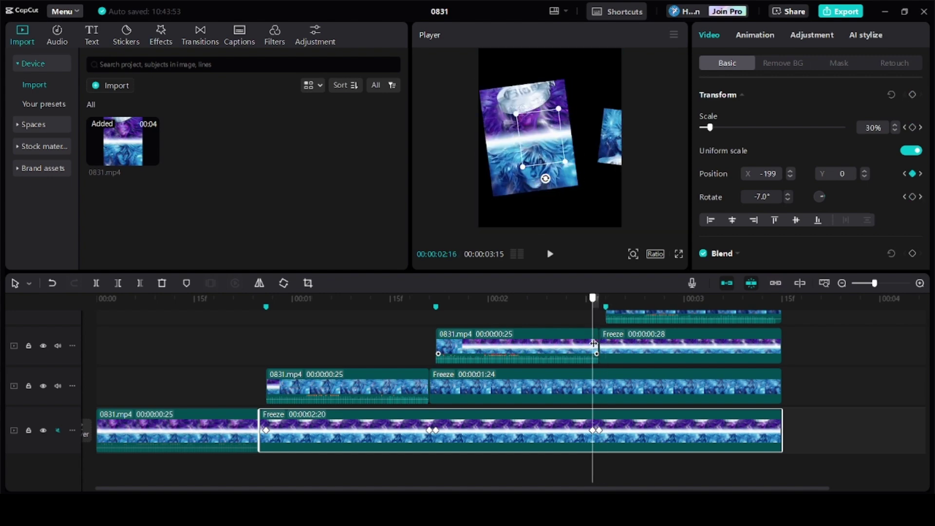
pyautogui.moveTo(551, 156); pyautogui.dragTo(568, 158)
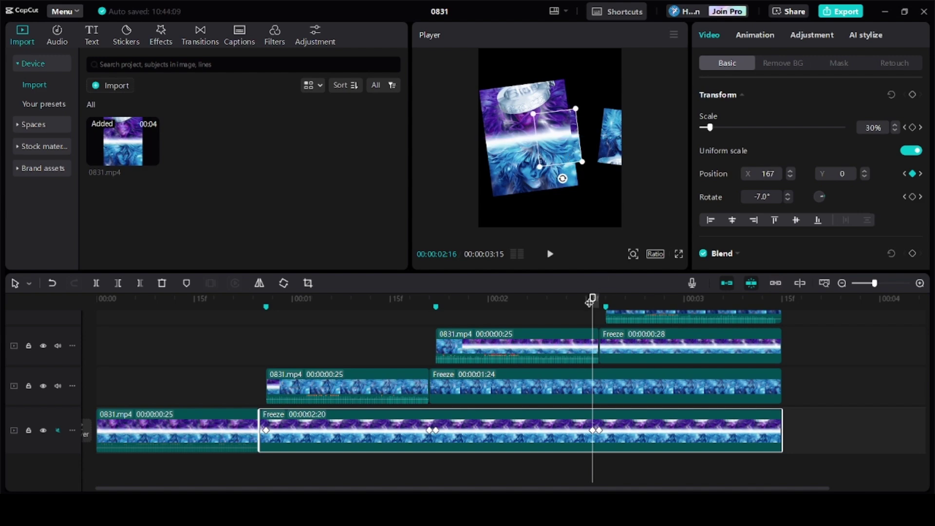
pyautogui.moveTo(590, 302); pyautogui.dragTo(597, 305)
pyautogui.click(913, 96)
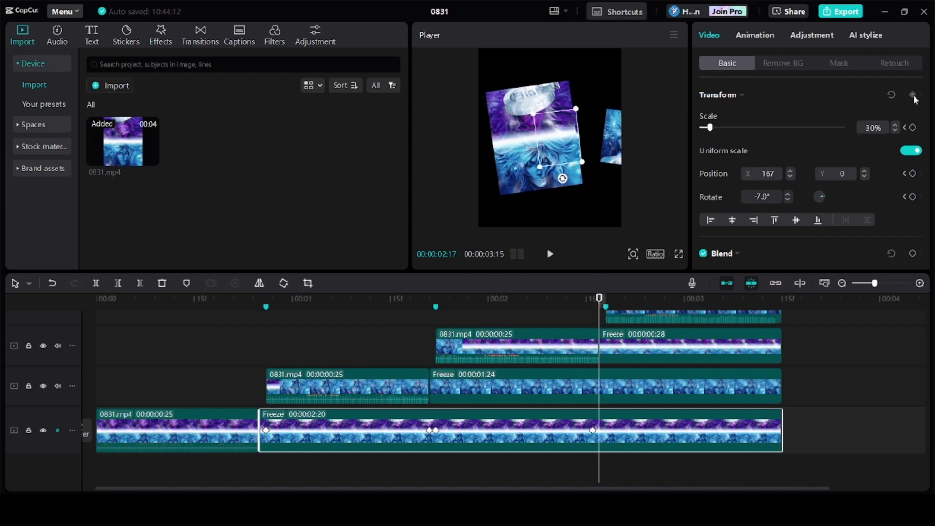
pyautogui.click(913, 96)
# - Move the bottom-track freeze clip's last keyframe to the beat marker at 00:00:02:18
pyautogui.moveTo(588, 307); pyautogui.dragTo(606, 310)
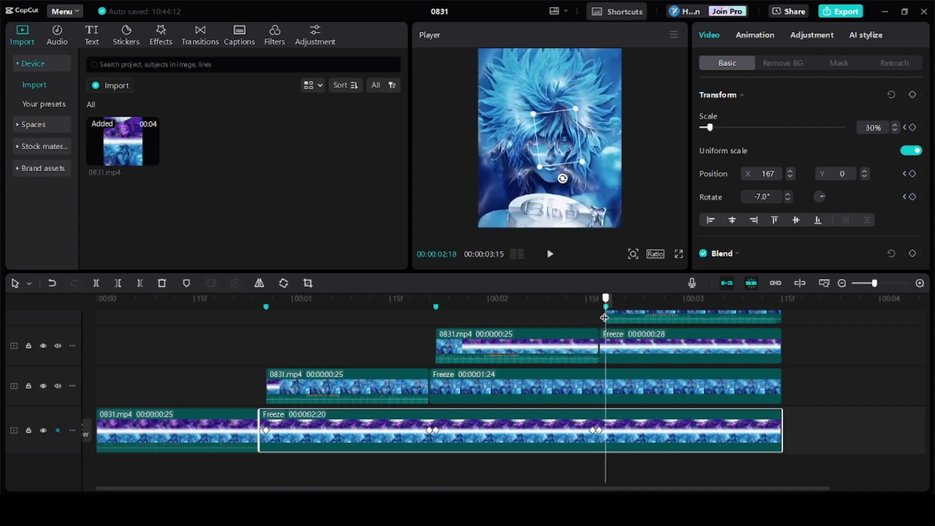
pyautogui.moveTo(602, 434); pyautogui.dragTo(607, 437)
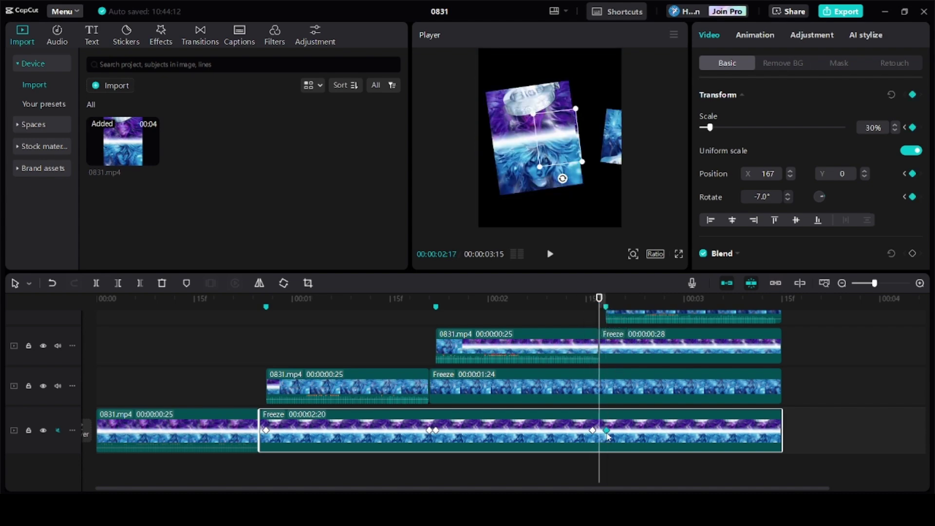
pyautogui.moveTo(600, 308); pyautogui.dragTo(606, 308)
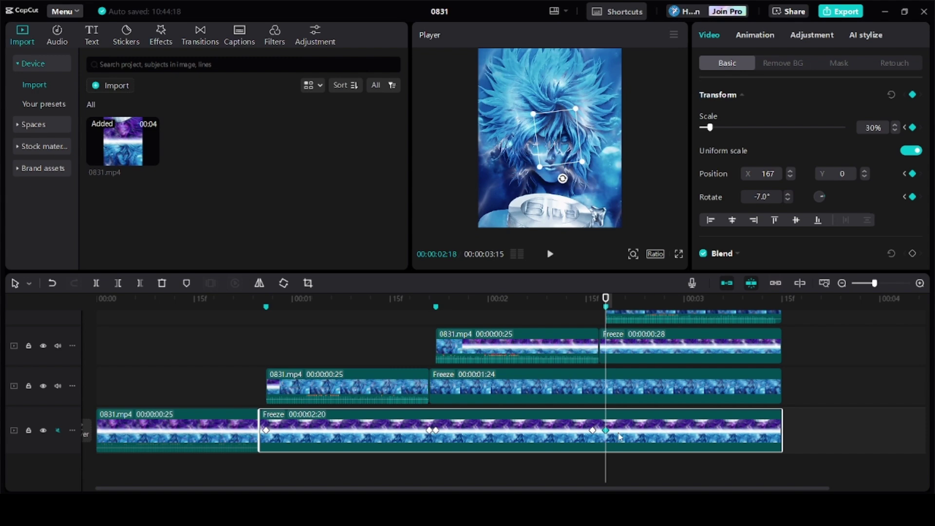
# - At 00:00:02:18, shrink the topmost-track clip to 55% and rotate it to 6.7°
pyautogui.scroll(2, 636, 374)
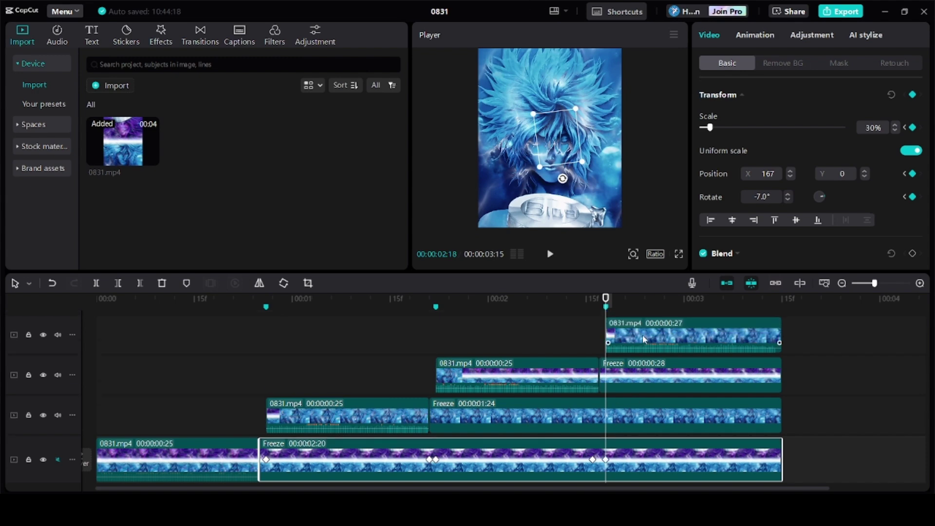
pyautogui.click(643, 338)
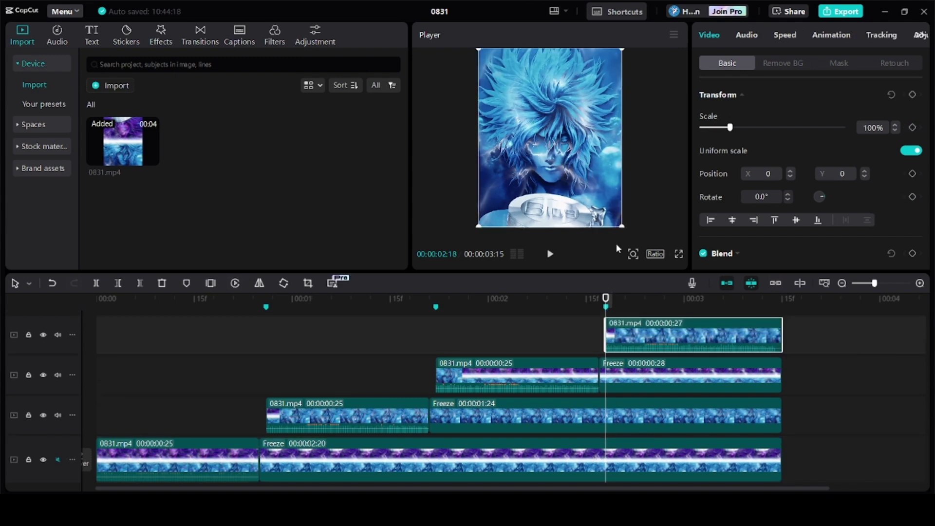
pyautogui.moveTo(629, 223); pyautogui.dragTo(600, 199)
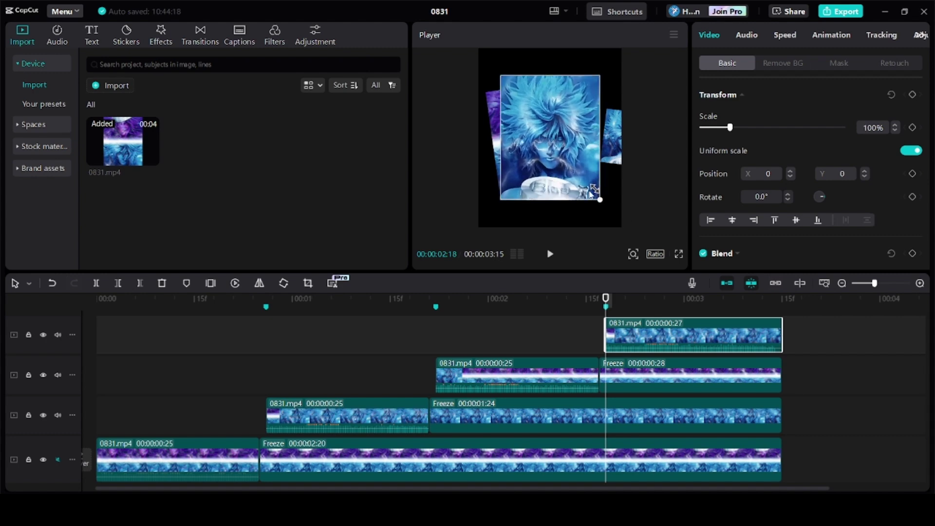
pyautogui.moveTo(545, 218); pyautogui.dragTo(540, 217)
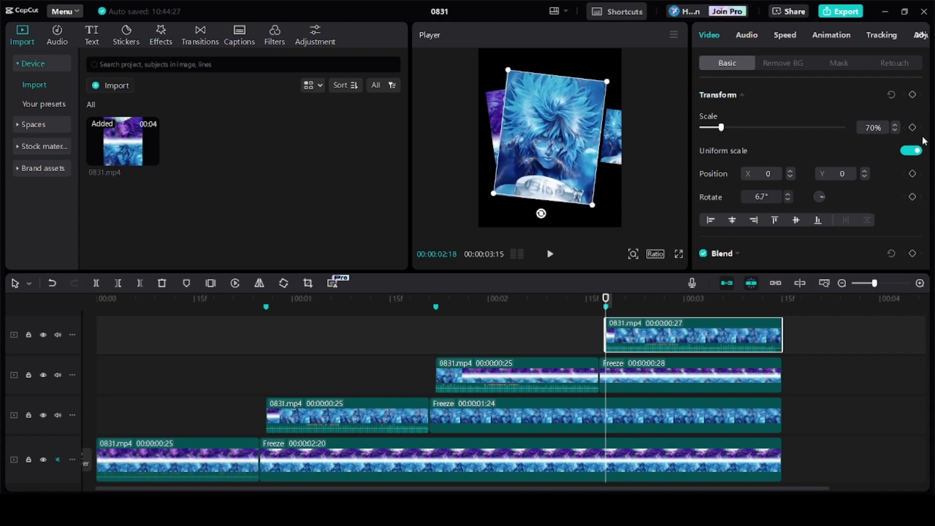
pyautogui.click(892, 129)
pyautogui.click(893, 129)
pyautogui.click(893, 129)
pyautogui.click(893, 129)
pyautogui.click(893, 129)
pyautogui.click(892, 129)
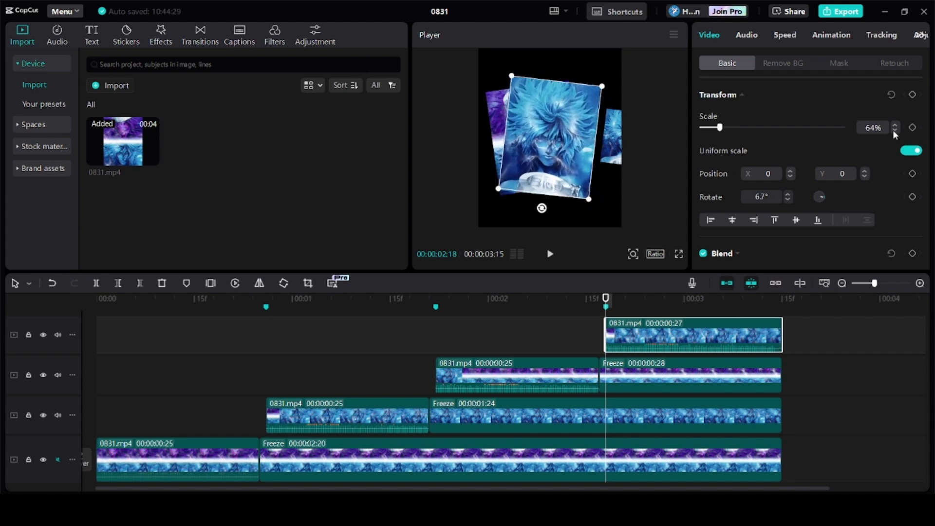
pyautogui.click(893, 130)
pyautogui.click(893, 130)
pyautogui.click(893, 129)
pyautogui.click(892, 130)
pyautogui.click(892, 130)
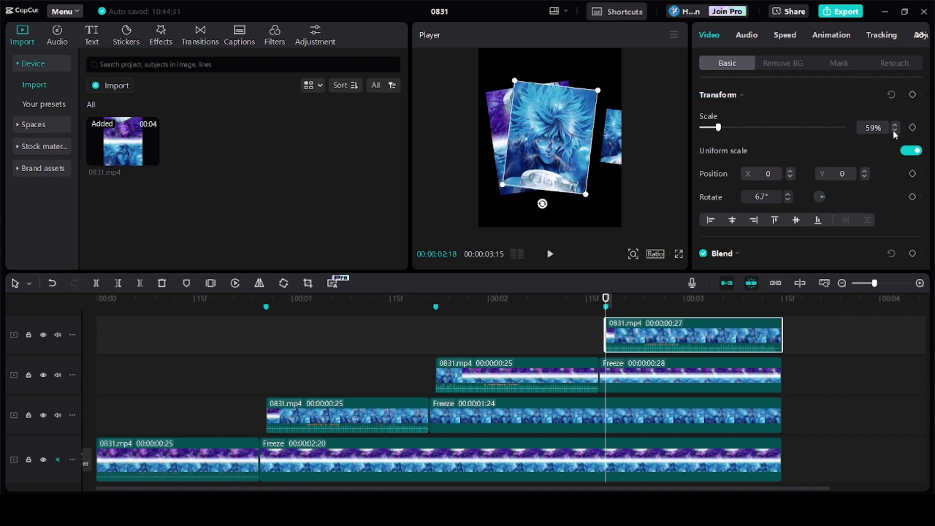
pyautogui.click(892, 129)
pyautogui.click(893, 129)
pyautogui.click(893, 130)
pyautogui.click(893, 129)
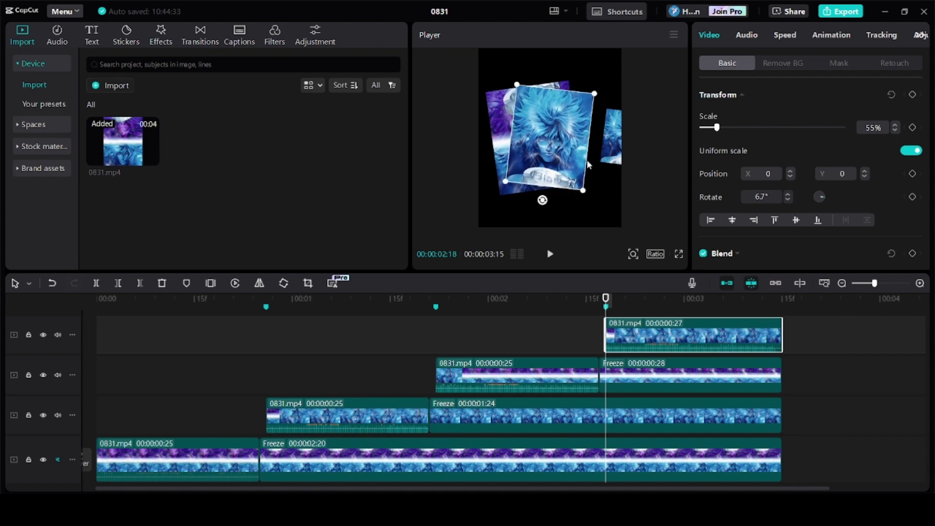
# - Shift the topmost-track clip horizontally to about X 509 and add a Transform keyframe at 00:00:02:18
pyautogui.moveTo(587, 165); pyautogui.dragTo(587, 163)
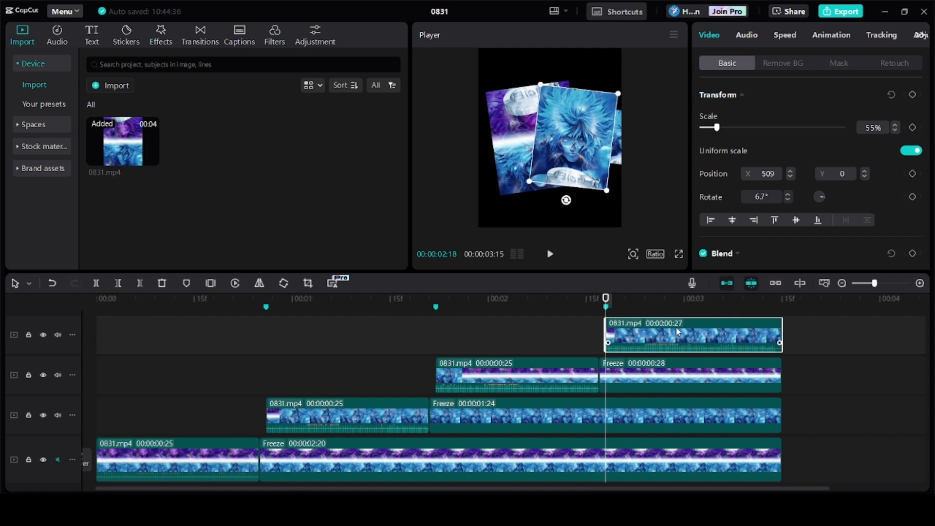
pyautogui.click(912, 95)
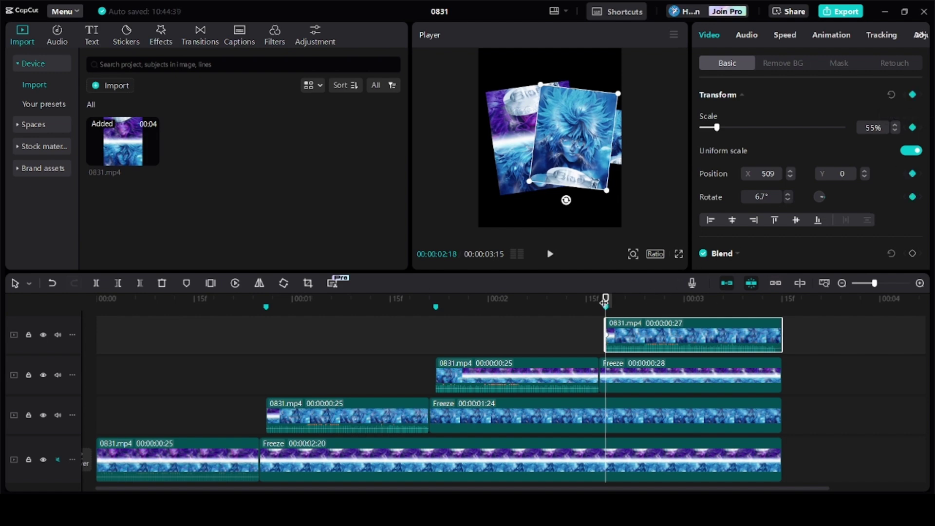
# - At 00:00:03:13, add Transform keyframes to the topmost-track clip and the freeze clip on the second track from the top
pyautogui.moveTo(703, 309); pyautogui.dragTo(777, 316)
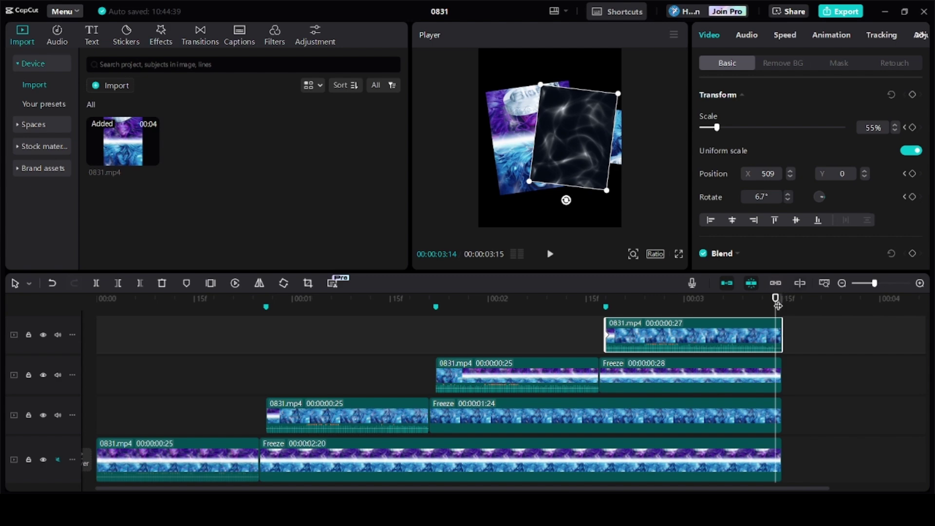
pyautogui.moveTo(778, 306); pyautogui.dragTo(770, 306)
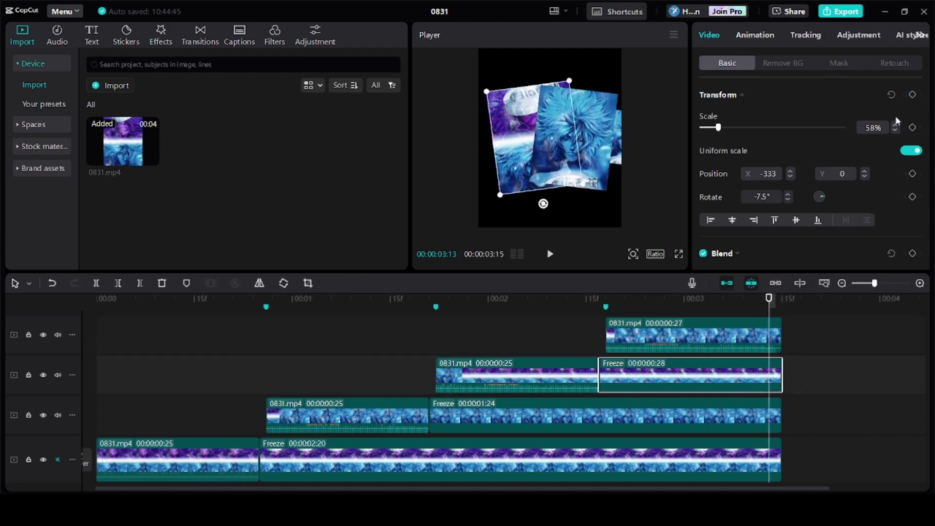
pyautogui.click(913, 96)
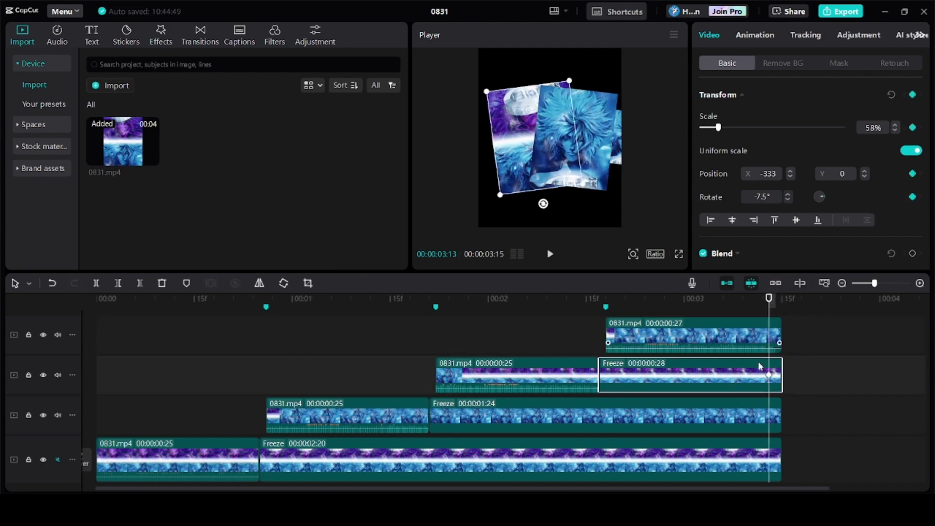
# - At the 00:00:02:18 beat marker, add Transform keyframes to the freeze clips on the second and third tracks from the top
pyautogui.click(606, 310)
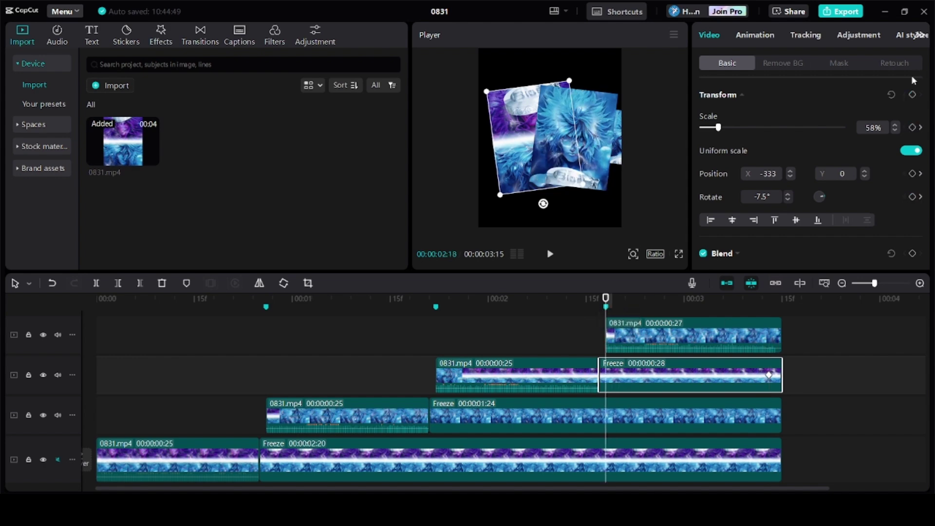
pyautogui.click(675, 404)
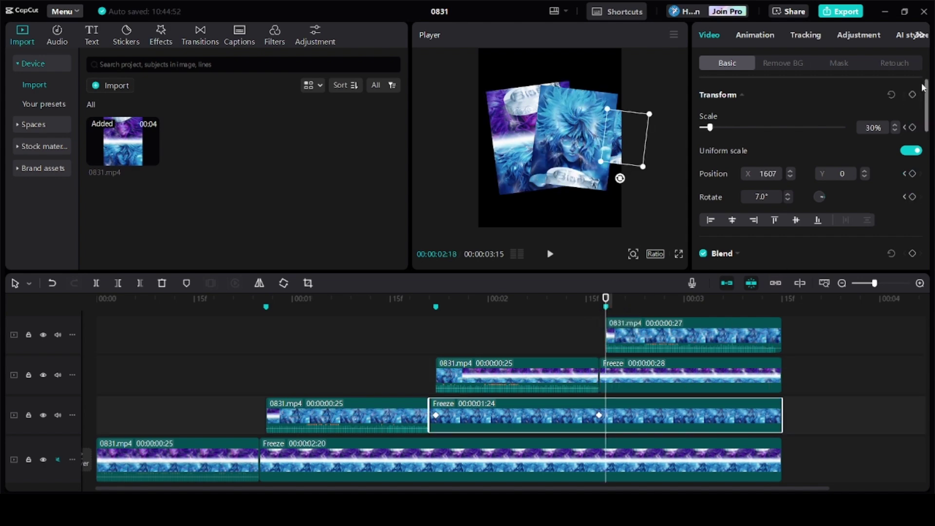
# - At 00:00:03:13, add Transform keyframes to the third-from-top freeze clip and the bottom-track freeze clip
pyautogui.moveTo(605, 303)
pyautogui.mouseDown()
pyautogui.moveTo(712, 307)
pyautogui.moveTo(772, 346)
pyautogui.moveTo(771, 360)
pyautogui.mouseUp()
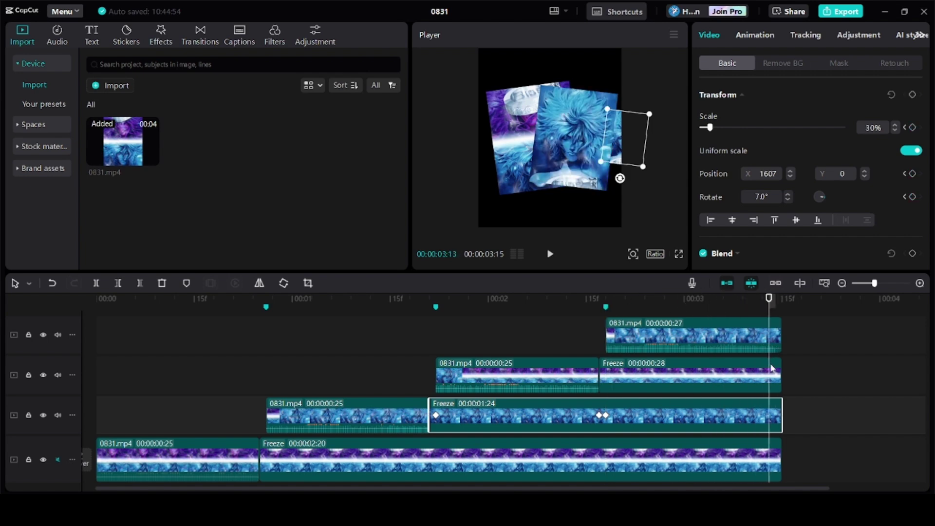
pyautogui.click(773, 369)
pyautogui.click(772, 415)
pyautogui.click(913, 94)
pyautogui.scroll(-1, 769, 399)
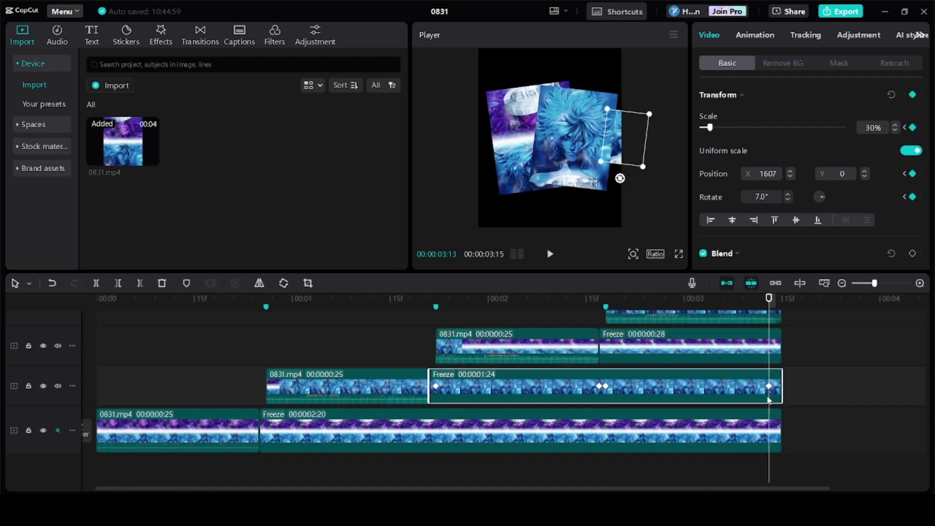
pyautogui.click(774, 434)
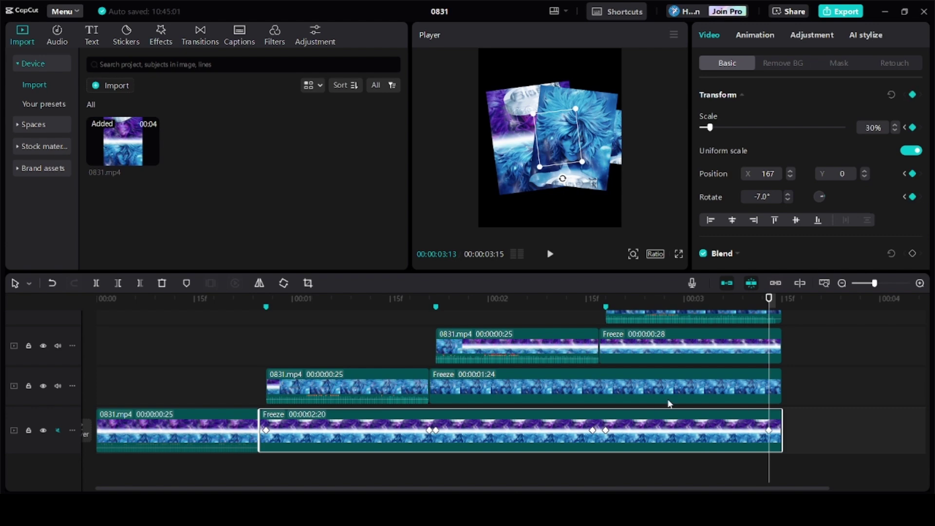
# - At 00:00:02:18, enlarge the topmost-track clip to about 90% and move it out of frame toward the lower right
pyautogui.click(606, 305)
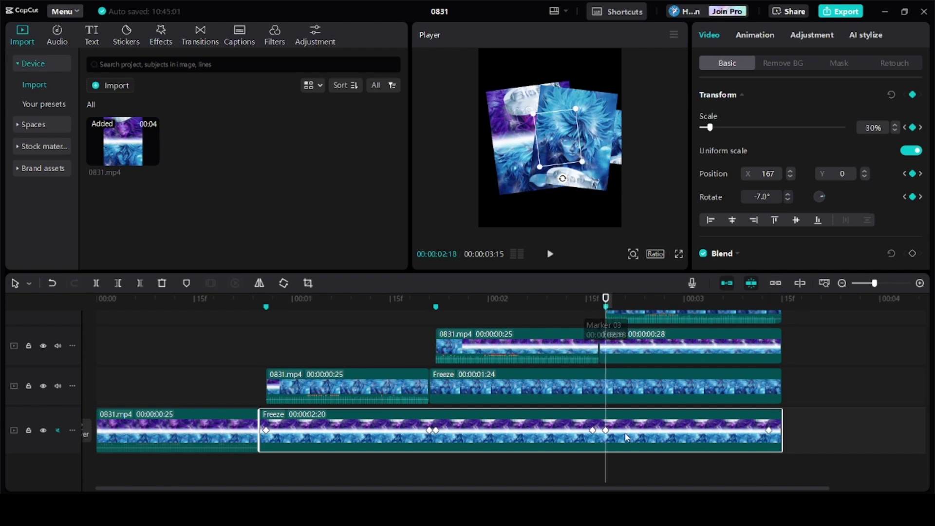
pyautogui.click(628, 383)
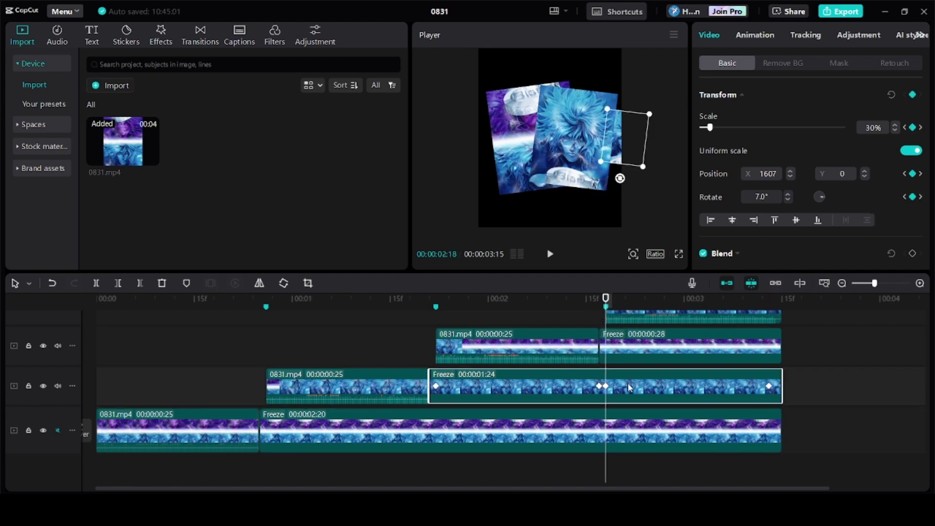
pyautogui.scroll(1, 640, 345)
pyautogui.click(633, 319)
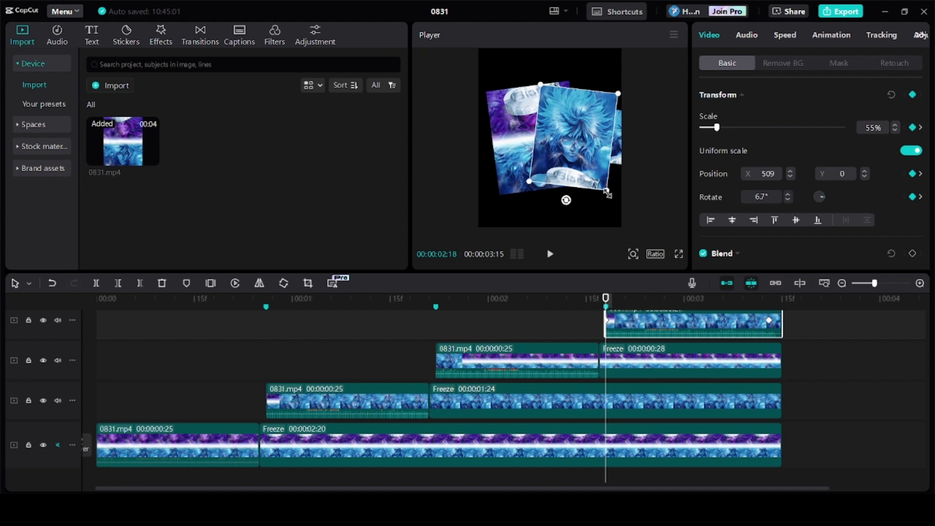
pyautogui.moveTo(607, 193); pyautogui.dragTo(633, 244)
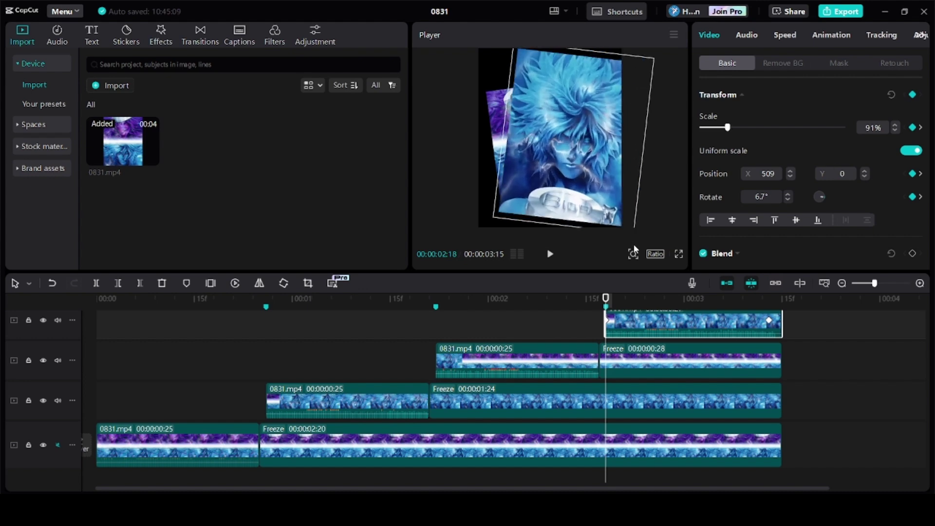
pyautogui.click(895, 131)
pyautogui.click(895, 131)
pyautogui.click(895, 131)
pyautogui.moveTo(606, 169); pyautogui.dragTo(648, 216)
# - At 00:00:03:13, nudge the topmost-track clip slightly to the left in the frame
pyautogui.moveTo(625, 300); pyautogui.dragTo(768, 310)
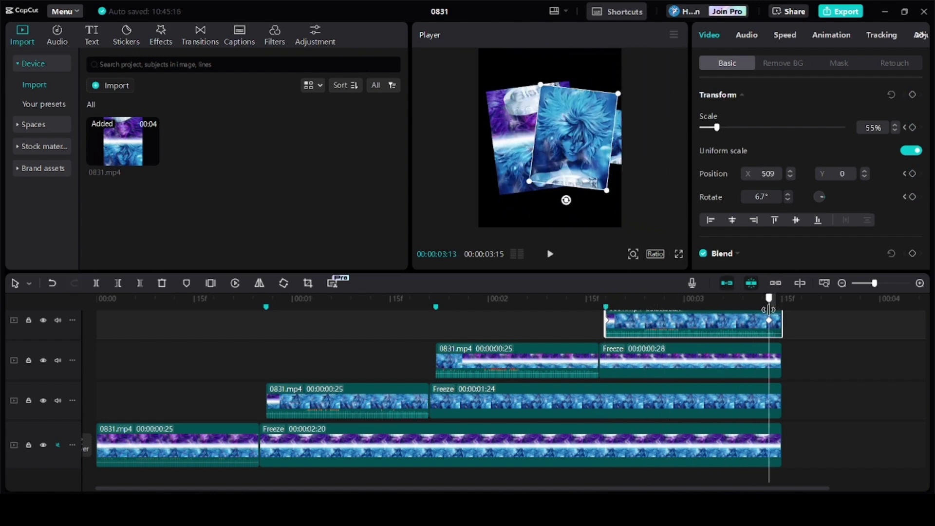
pyautogui.click(750, 361)
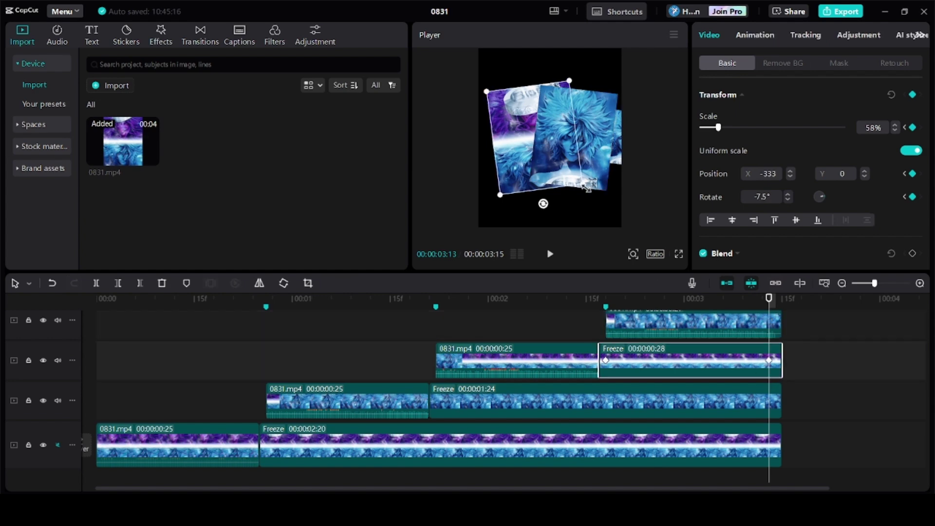
pyautogui.moveTo(585, 186)
pyautogui.mouseDown()
pyautogui.moveTo(561, 165)
pyautogui.moveTo(592, 186)
pyautogui.moveTo(583, 186)
pyautogui.mouseUp()
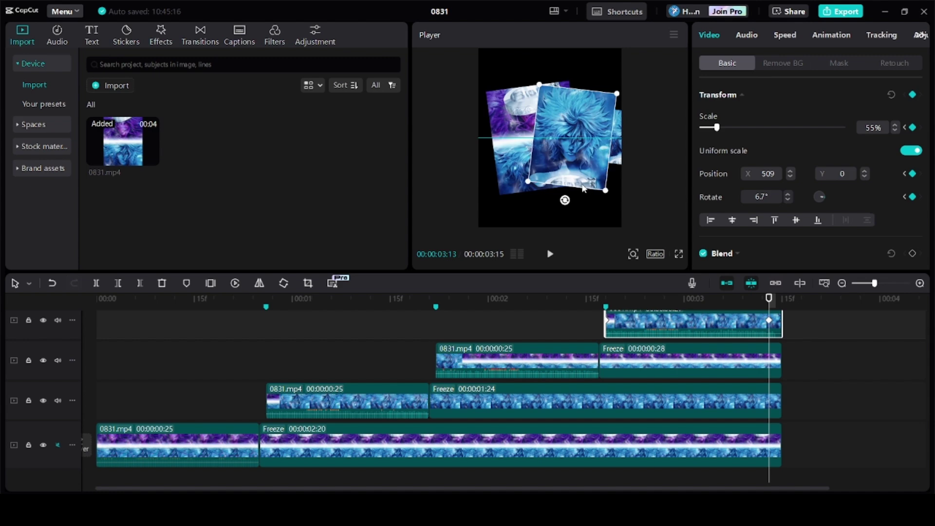
# - At 00:00:03:13, shrink the second-from-top freeze clip to about 30% and move it to the left edge of the frame
pyautogui.click(727, 348)
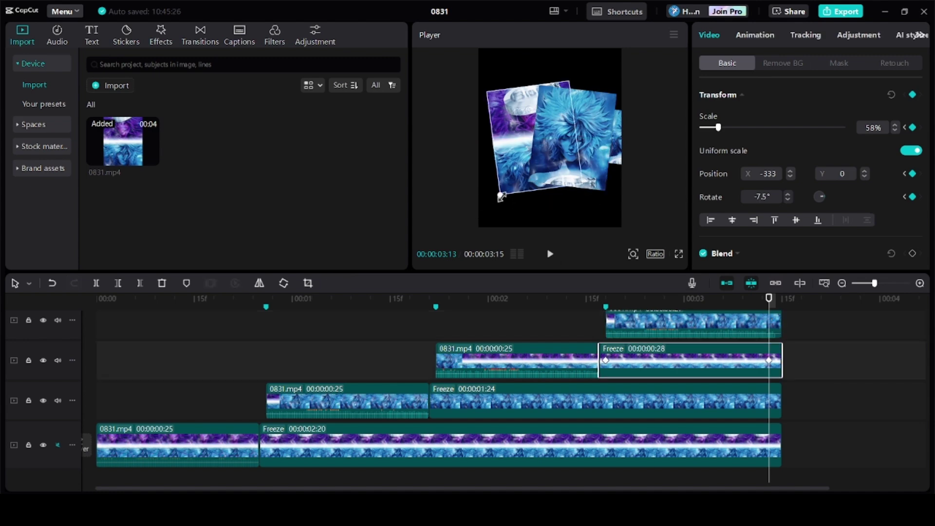
pyautogui.moveTo(501, 196); pyautogui.dragTo(519, 167)
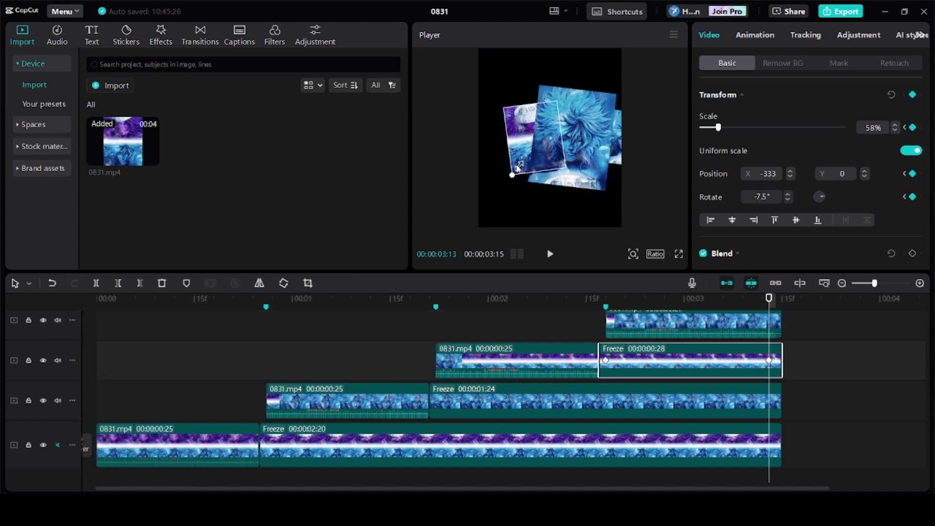
pyautogui.click(894, 130)
pyautogui.click(894, 130)
pyautogui.click(894, 130)
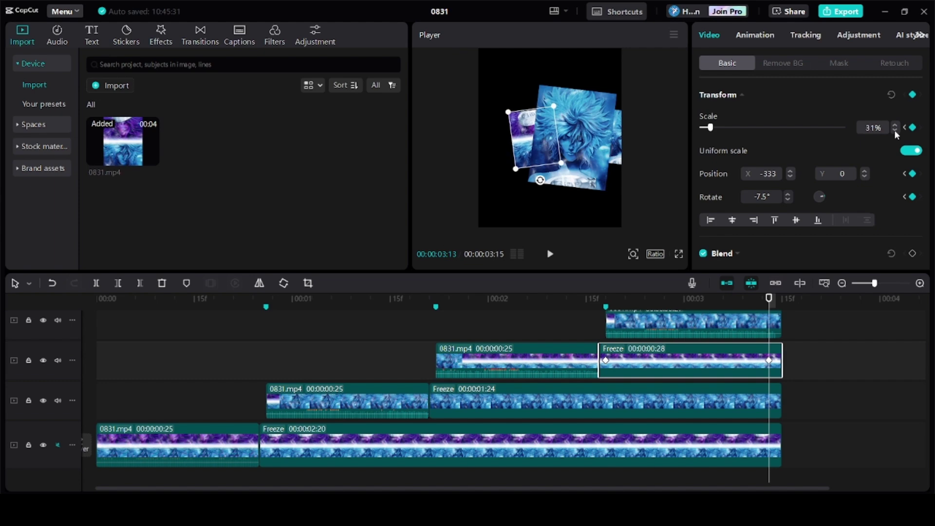
pyautogui.click(895, 130)
pyautogui.moveTo(521, 142); pyautogui.dragTo(474, 142)
# - At 00:00:03:13, shift the third-from-top freeze clip to about X -189 and scale it to 25%
pyautogui.click(741, 407)
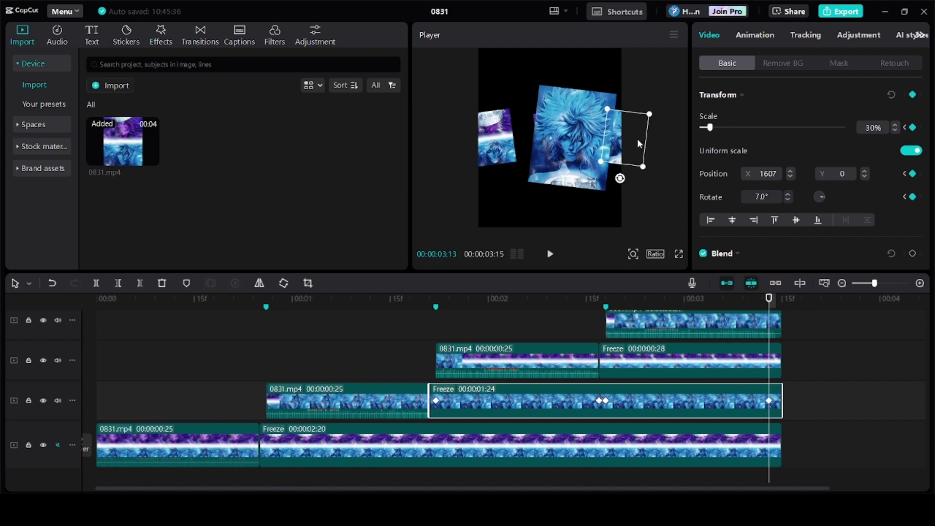
pyautogui.moveTo(637, 138); pyautogui.dragTo(564, 124)
pyautogui.click(895, 125)
pyautogui.click(896, 125)
pyautogui.click(896, 125)
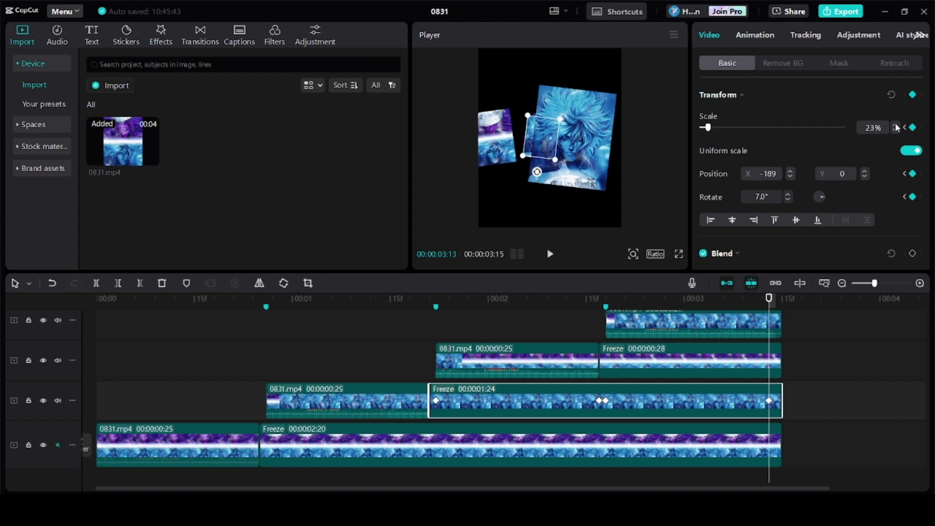
pyautogui.click(895, 124)
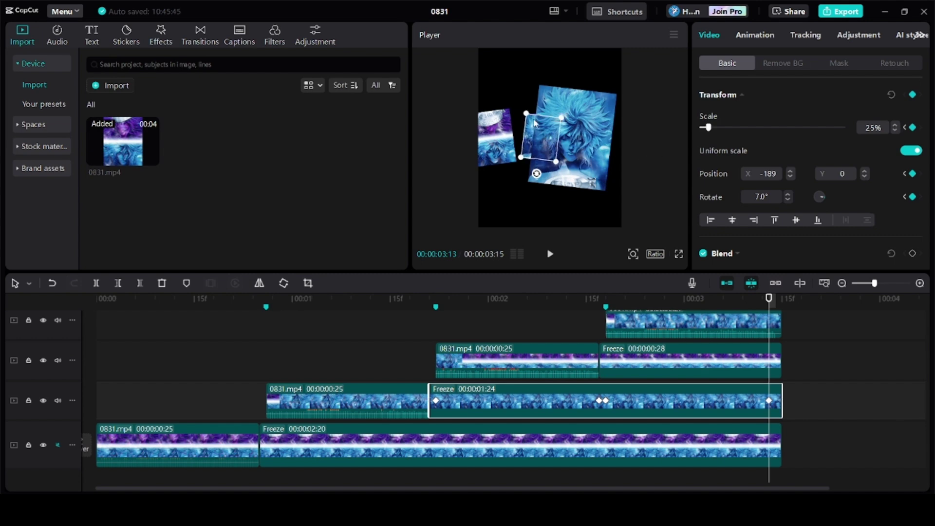
# - At 00:00:03:13, move the bottom-track freeze clip left behind the small purple freeze and shift the third-from-top freeze clip to about X -137
pyautogui.click(716, 442)
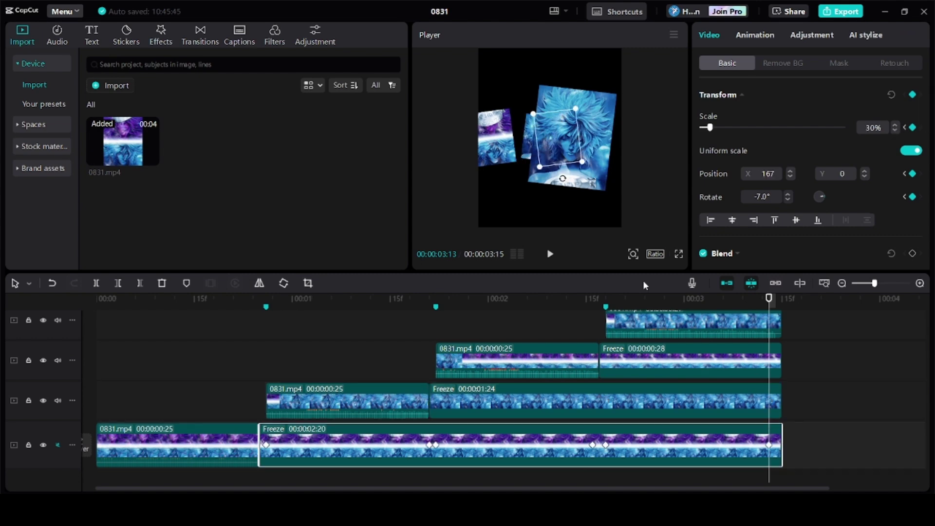
pyautogui.moveTo(585, 161); pyautogui.dragTo(508, 139)
pyautogui.click(748, 403)
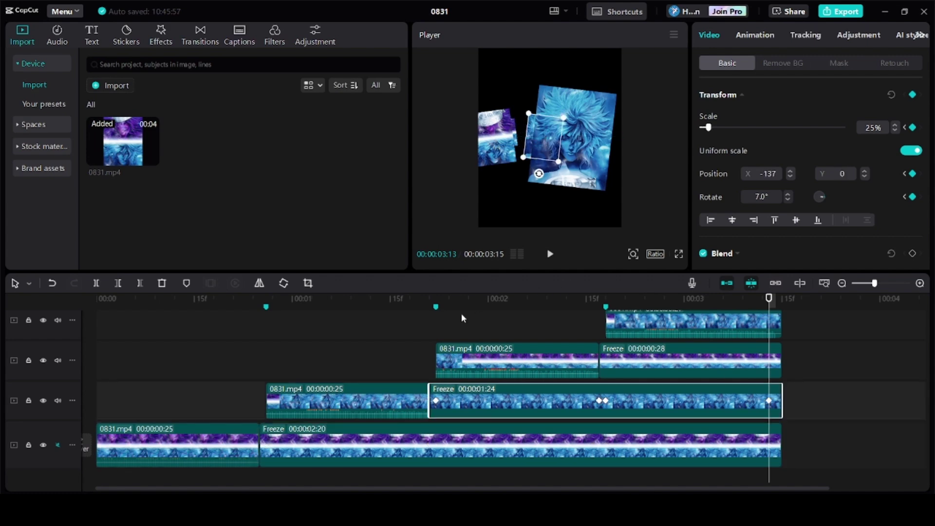
# - At 00:00:02:17, shift the third-from-top freeze clip horizontally to about X 1456
pyautogui.click(460, 314)
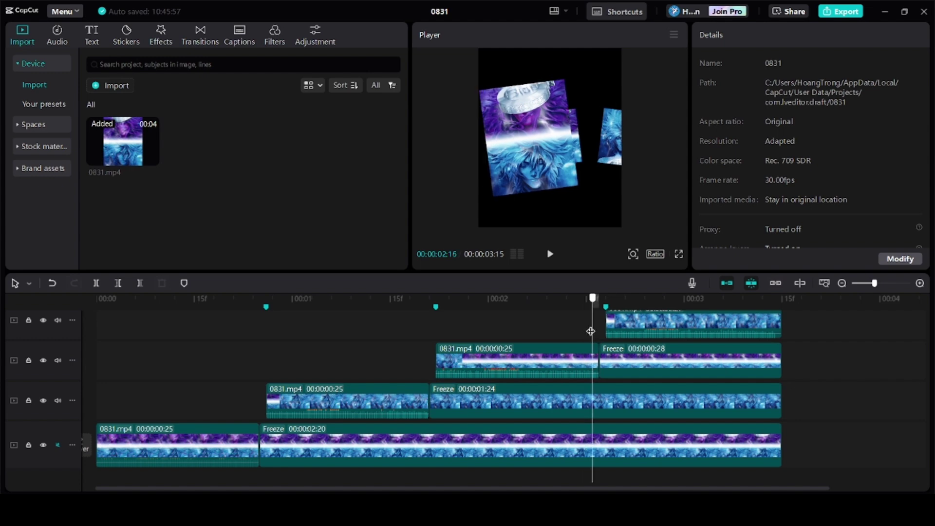
pyautogui.click(586, 395)
pyautogui.moveTo(591, 338); pyautogui.dragTo(599, 337)
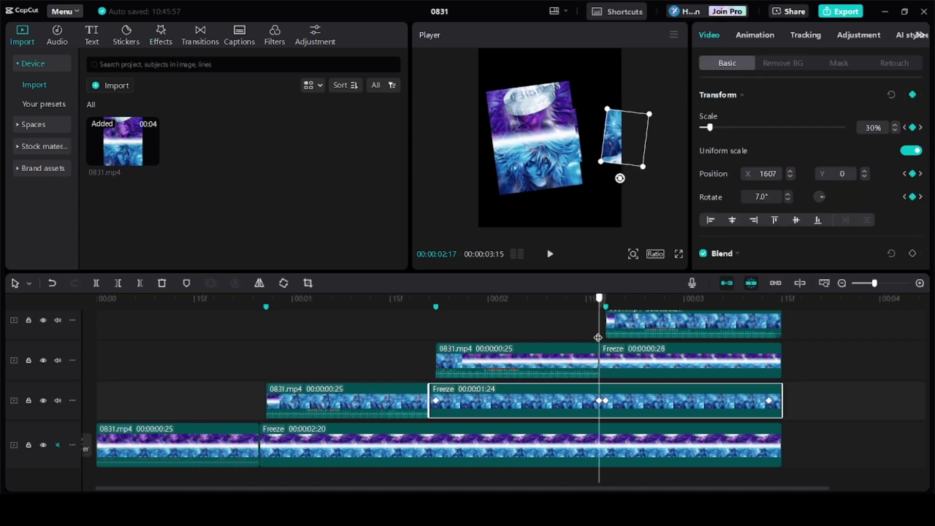
pyautogui.moveTo(607, 138); pyautogui.dragTo(600, 137)
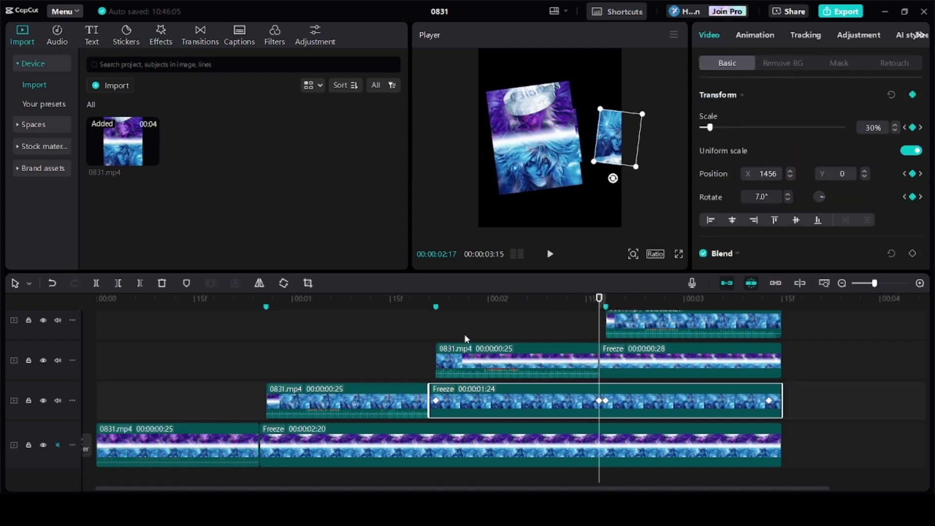
# - At the 00:00:02:18 beat marker, shift the third-from-top freeze clip horizontally to about X 1489
pyautogui.click(465, 334)
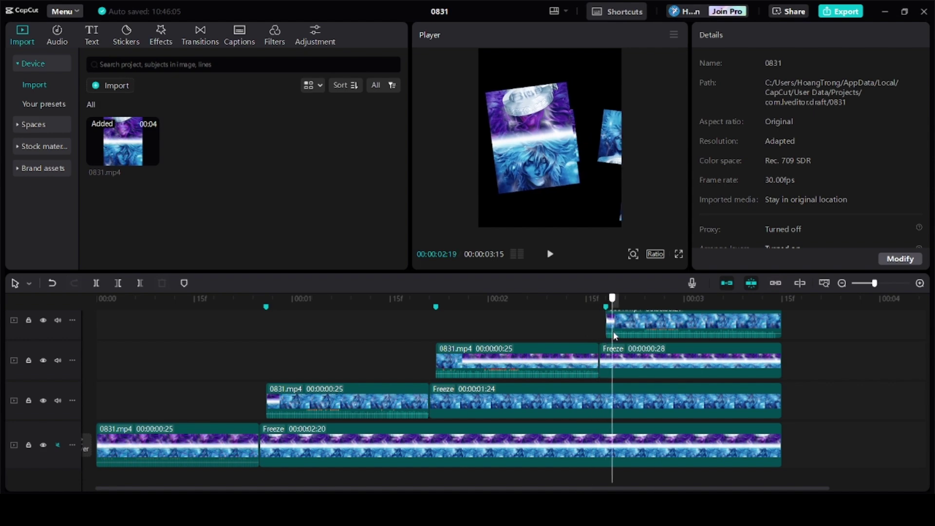
pyautogui.click(606, 406)
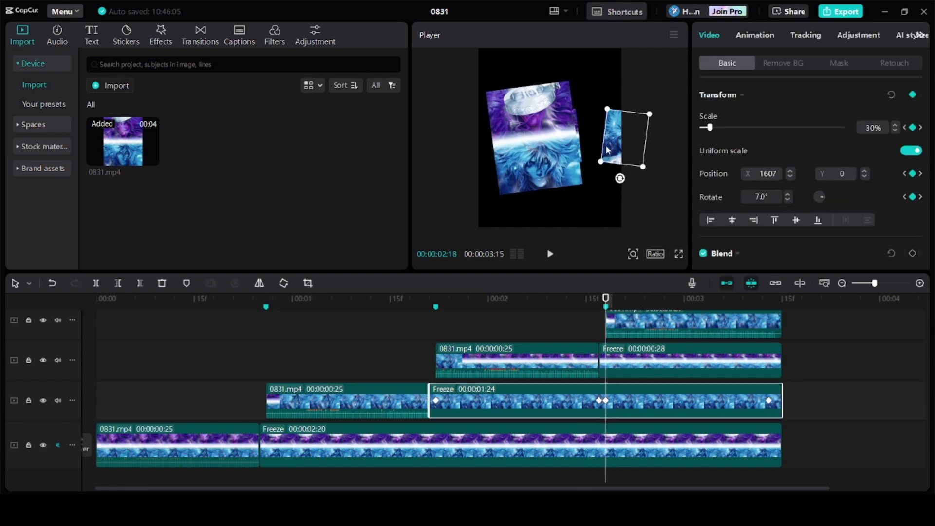
pyautogui.moveTo(606, 153); pyautogui.dragTo(598, 153)
pyautogui.click(580, 323)
pyautogui.moveTo(580, 324); pyautogui.dragTo(609, 381)
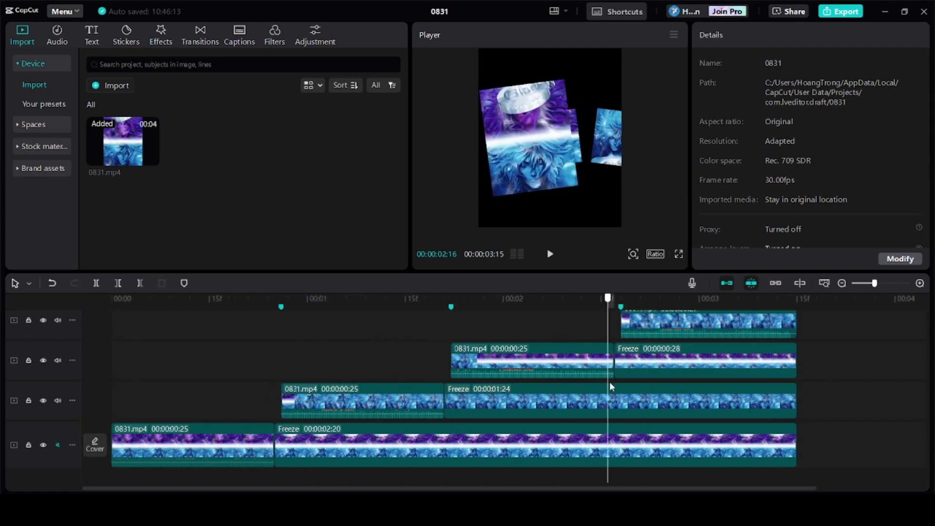
pyautogui.click(604, 409)
pyautogui.moveTo(608, 332); pyautogui.dragTo(621, 367)
pyautogui.moveTo(612, 139); pyautogui.dragTo(616, 140)
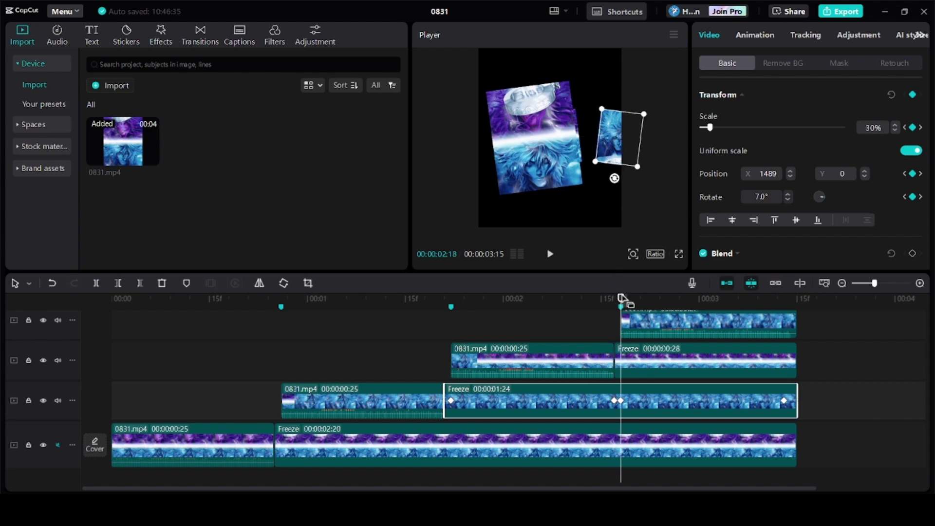
pyautogui.moveTo(620, 301)
pyautogui.mouseDown()
pyautogui.moveTo(613, 300)
pyautogui.moveTo(623, 301)
pyautogui.mouseUp()
pyautogui.press('Return')
# - At its 00:00:03:13 keyframe, reduce the third-from-top freeze clip's scale to 21%
pyautogui.click(562, 316)
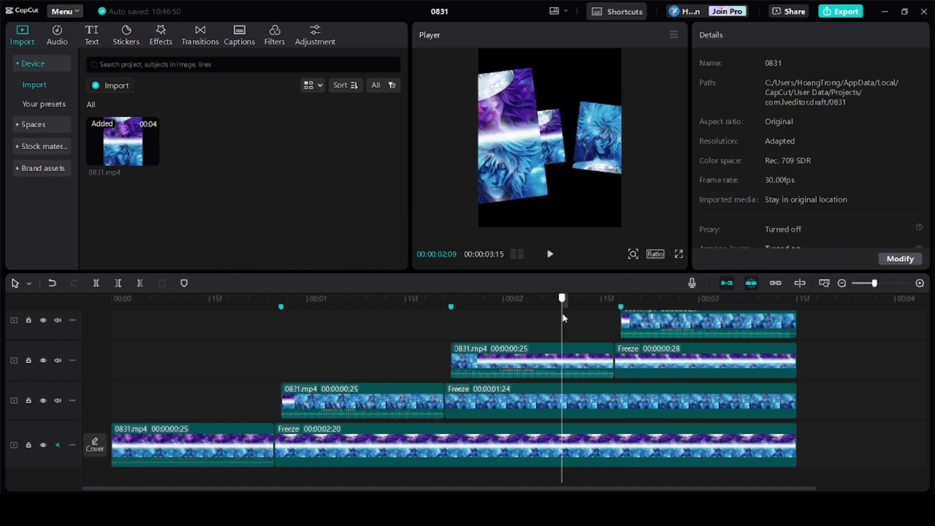
pyautogui.moveTo(689, 330); pyautogui.dragTo(791, 347)
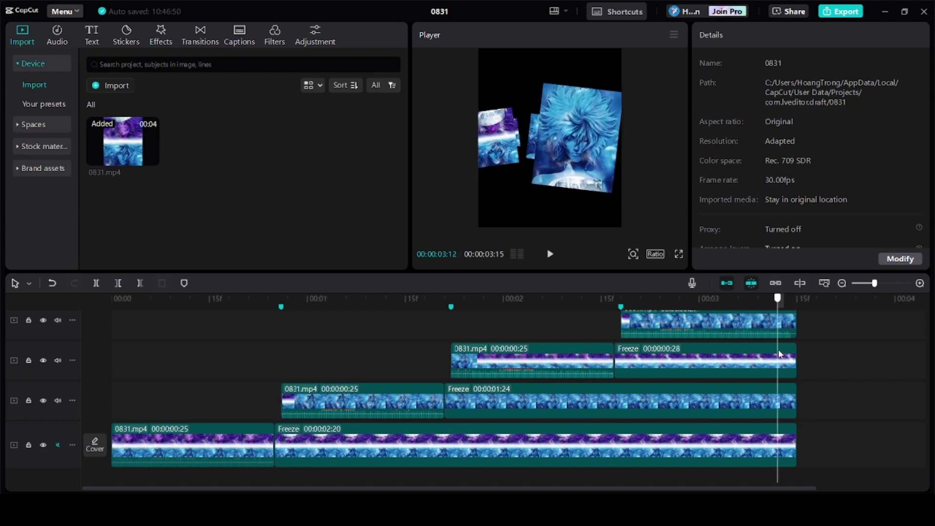
pyautogui.click(784, 401)
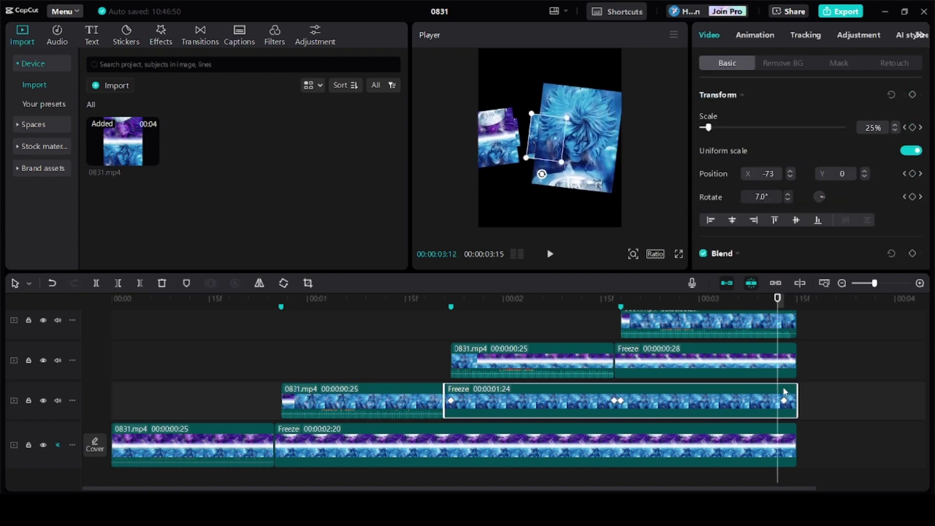
pyautogui.moveTo(778, 307); pyautogui.dragTo(784, 308)
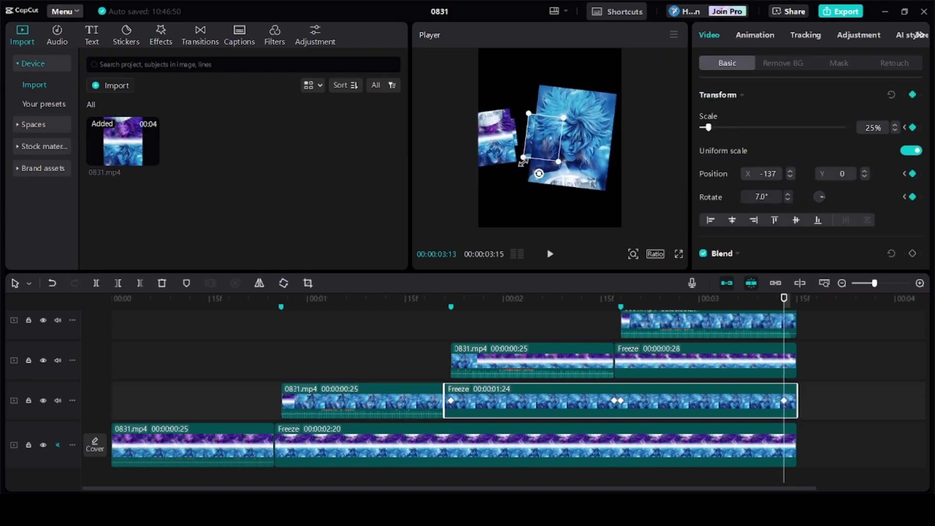
pyautogui.click(896, 129)
pyautogui.click(896, 129)
pyautogui.click(897, 129)
pyautogui.click(897, 129)
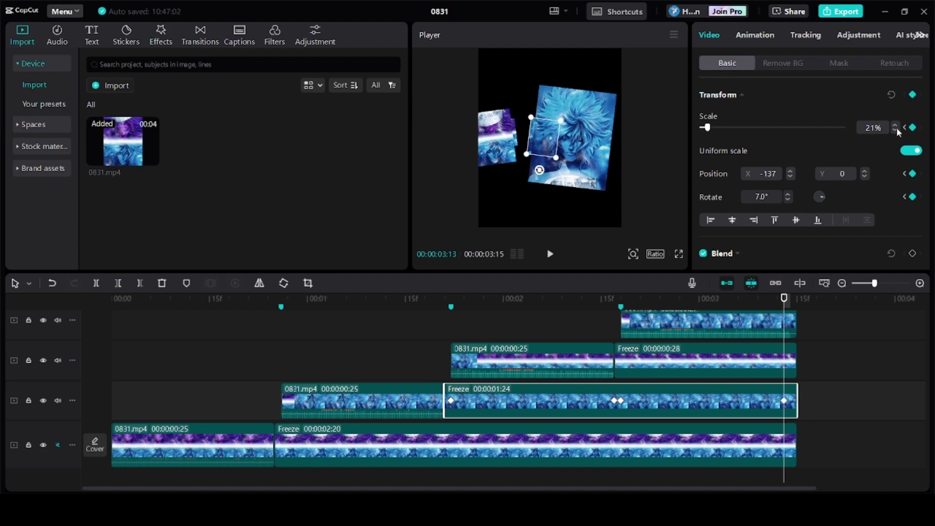
# - Set the third-from-top freeze clip's scale to 20% at 00:00:03:13 and preview the frames up to the end
pyautogui.click(897, 130)
pyautogui.click(574, 321)
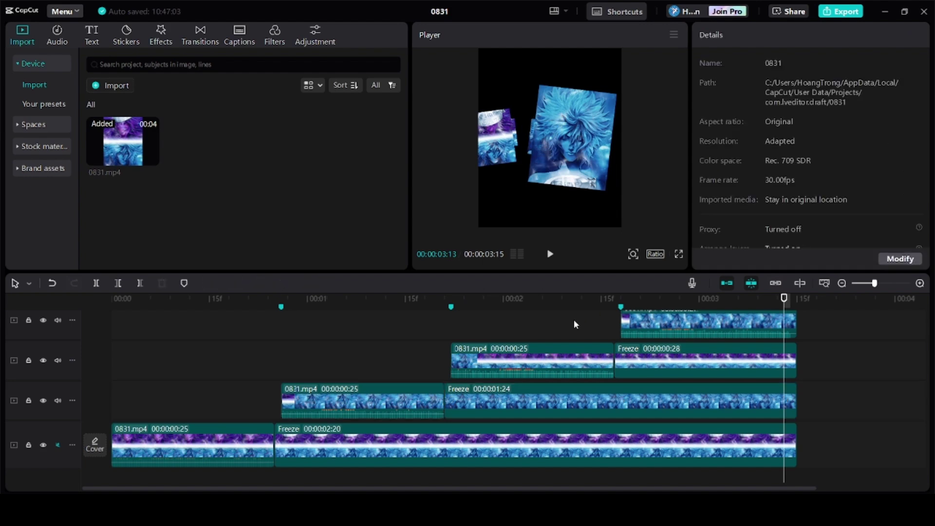
pyautogui.moveTo(575, 322); pyautogui.dragTo(789, 411)
# - At 00:00:03:13, reduce the bottom-track freeze clip's scale to 10%
pyautogui.click(784, 438)
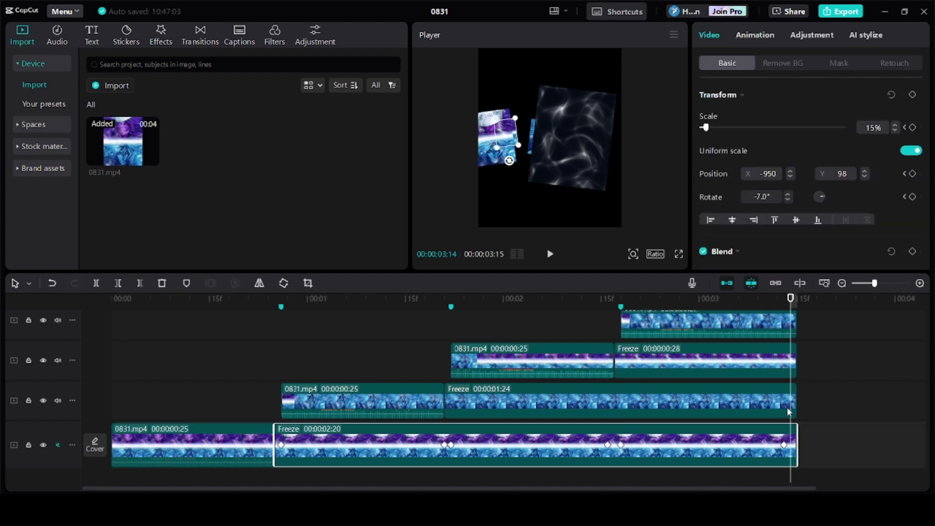
pyautogui.click(787, 306)
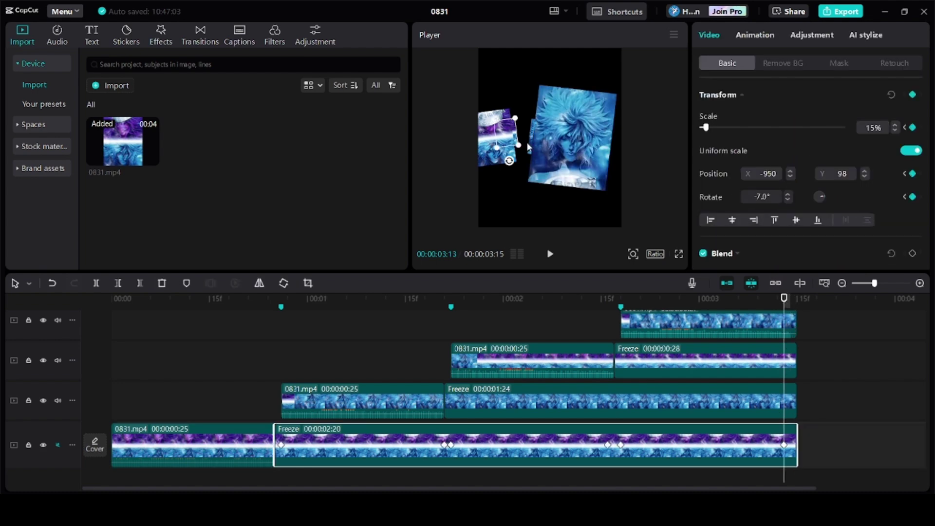
pyautogui.moveTo(522, 146); pyautogui.dragTo(512, 144)
pyautogui.click(895, 130)
pyautogui.click(895, 129)
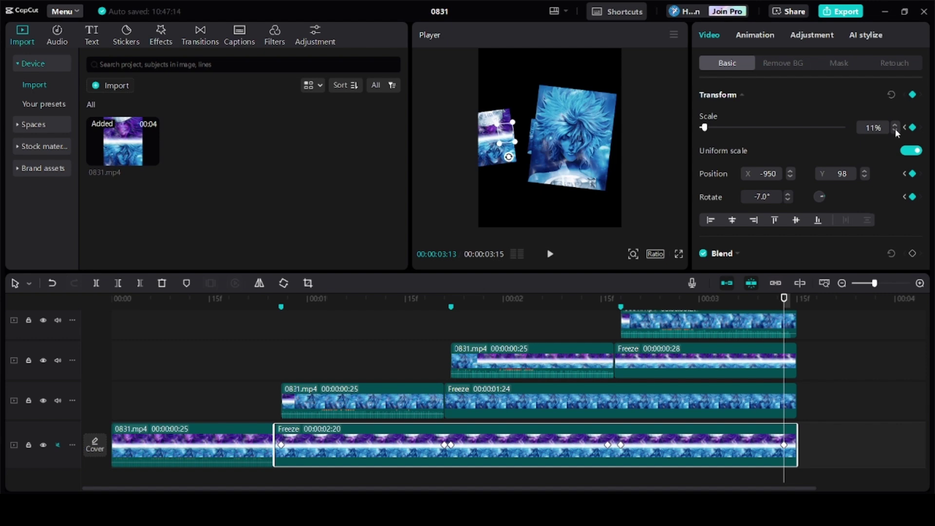
pyautogui.click(581, 323)
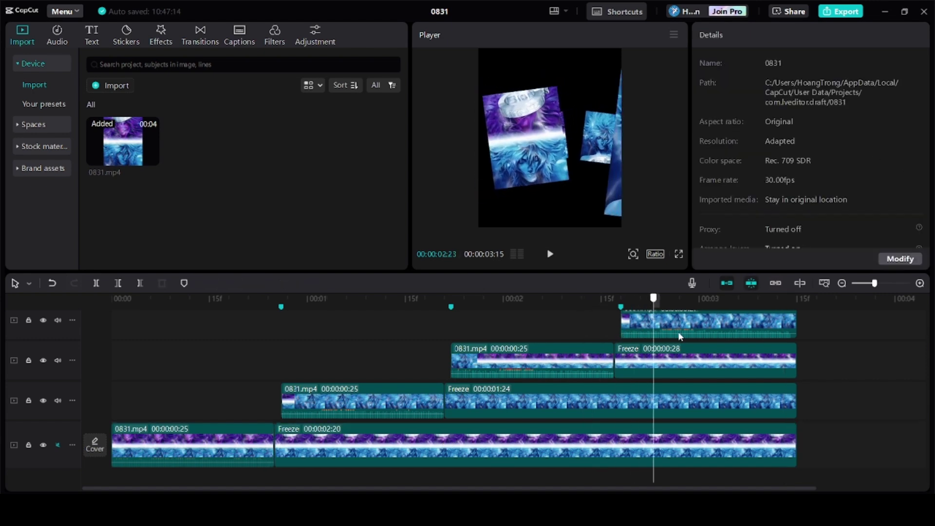
# - At its 00:00:02:16 keyframe, reduce the bottom-track freeze clip's scale to 19%
pyautogui.moveTo(737, 341); pyautogui.dragTo(784, 349)
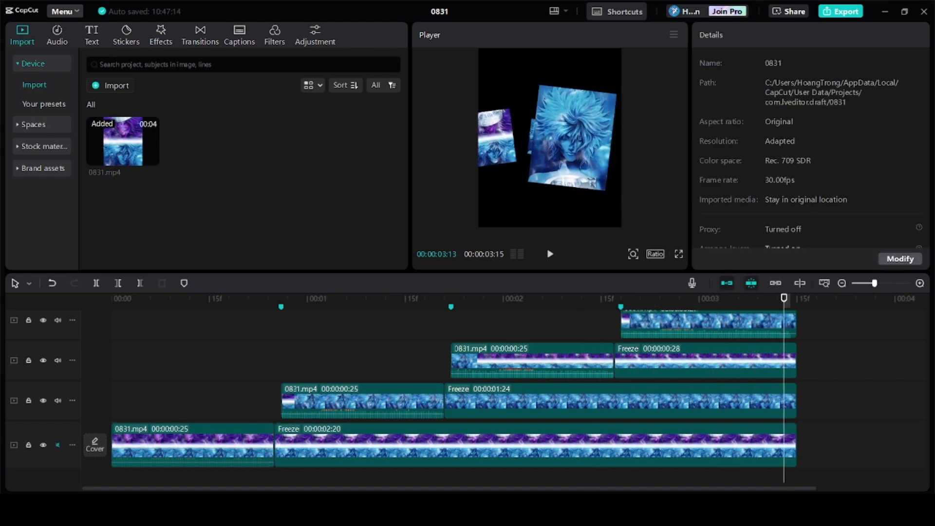
pyautogui.moveTo(209, 357); pyautogui.dragTo(550, 379)
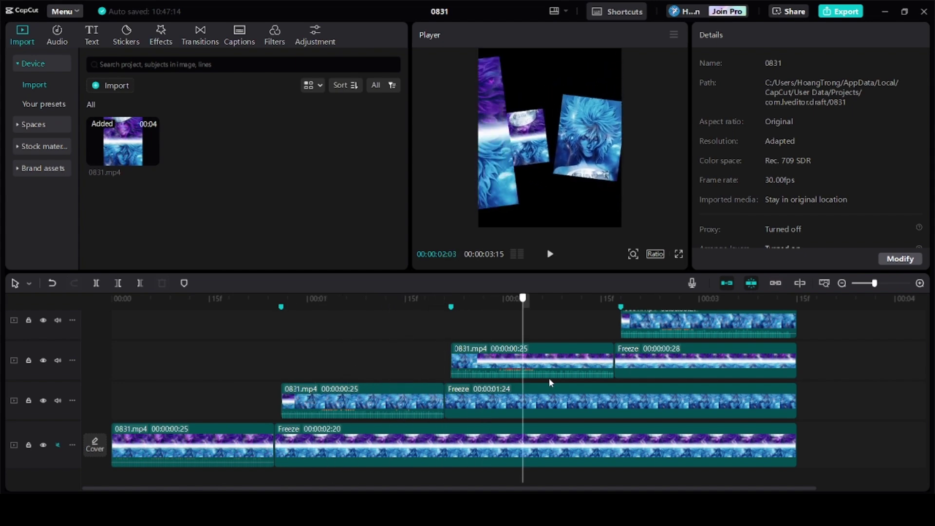
pyautogui.click(619, 382)
pyautogui.click(621, 406)
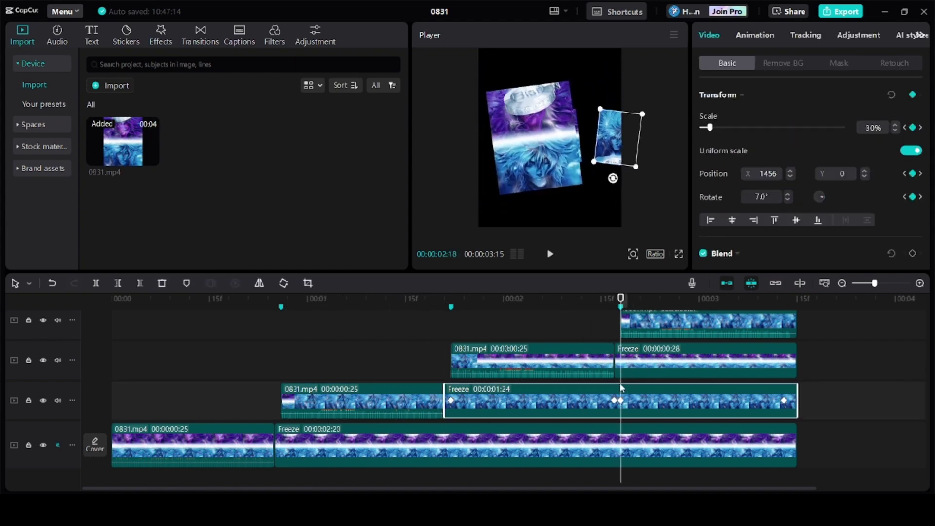
pyautogui.click(622, 453)
pyautogui.moveTo(620, 305); pyautogui.dragTo(607, 307)
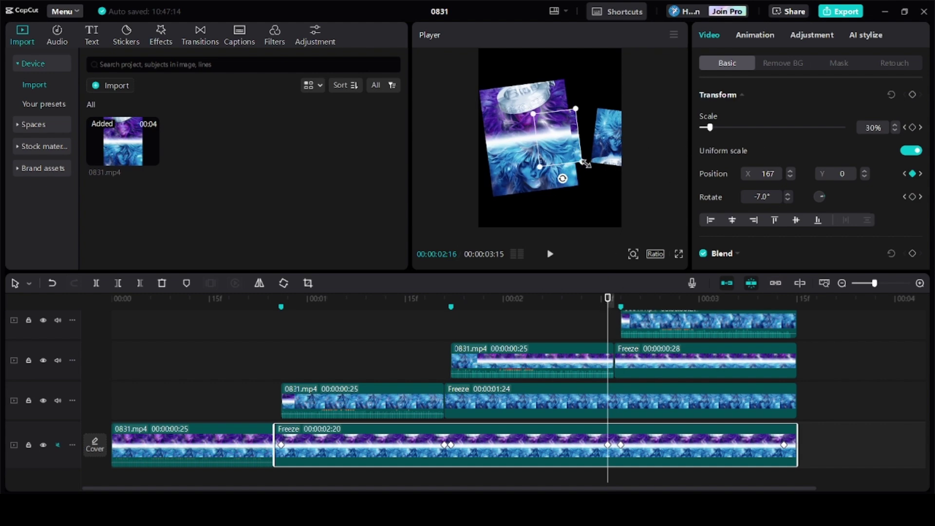
pyautogui.moveTo(585, 164); pyautogui.dragTo(582, 159)
pyautogui.click(894, 130)
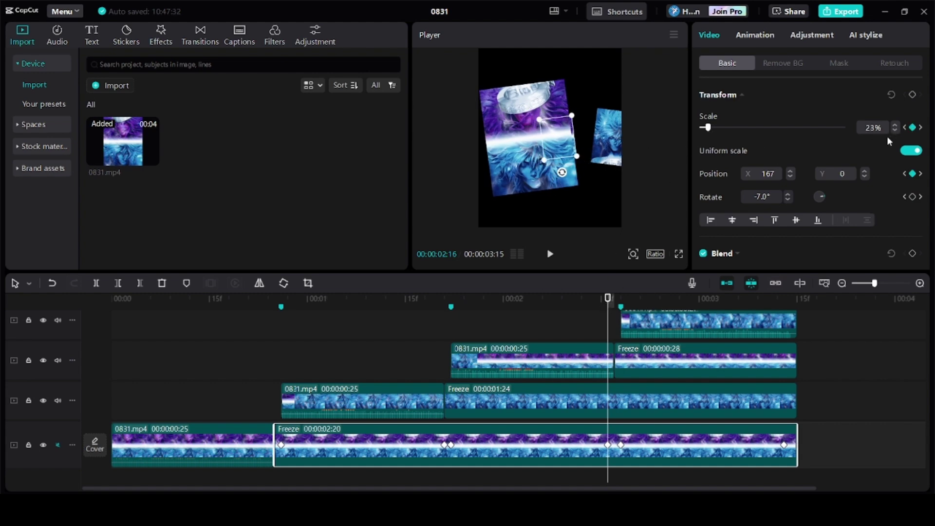
pyautogui.click(894, 131)
pyautogui.click(894, 130)
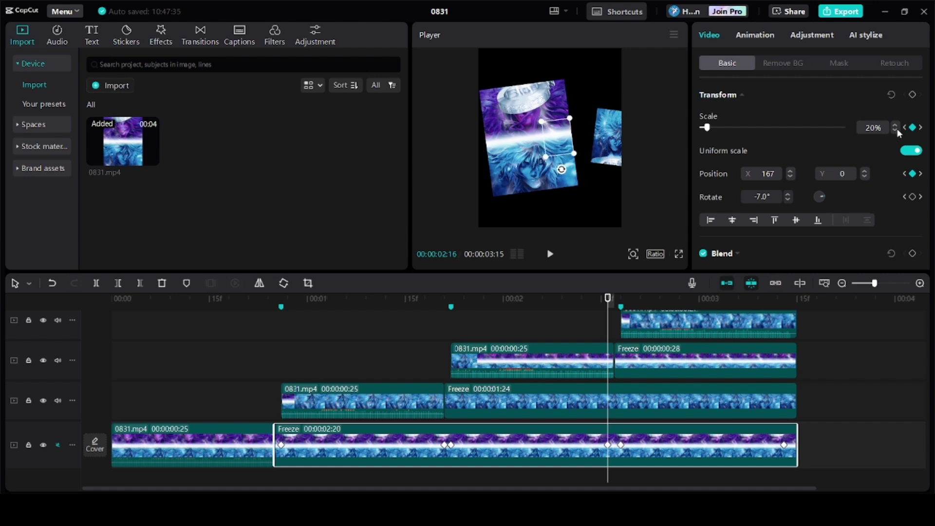
pyautogui.click(893, 130)
# - At the 00:00:02:18 beat marker, reduce the bottom-track freeze clip's scale to closely match its preceding keyframe
pyautogui.moveTo(606, 305); pyautogui.dragTo(620, 302)
pyautogui.moveTo(586, 167); pyautogui.dragTo(582, 165)
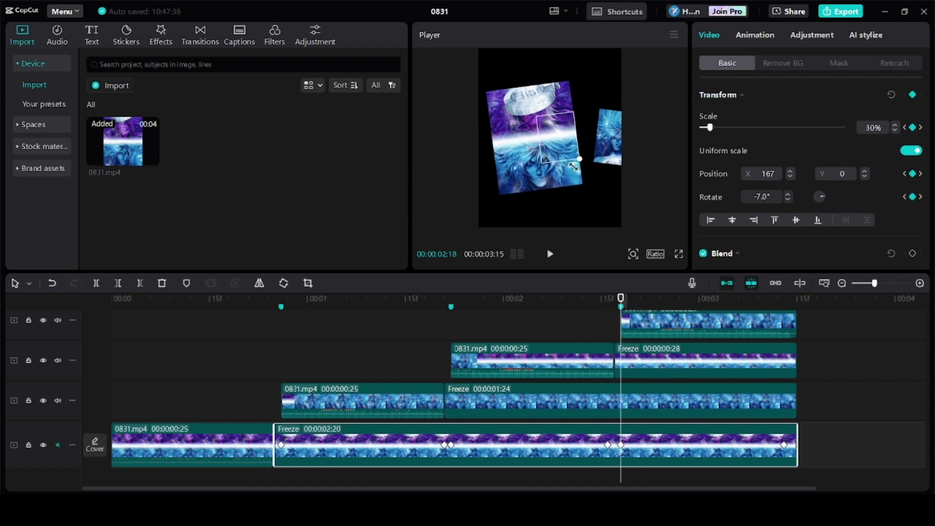
pyautogui.click(896, 130)
pyautogui.click(896, 130)
pyautogui.click(895, 130)
pyautogui.click(895, 131)
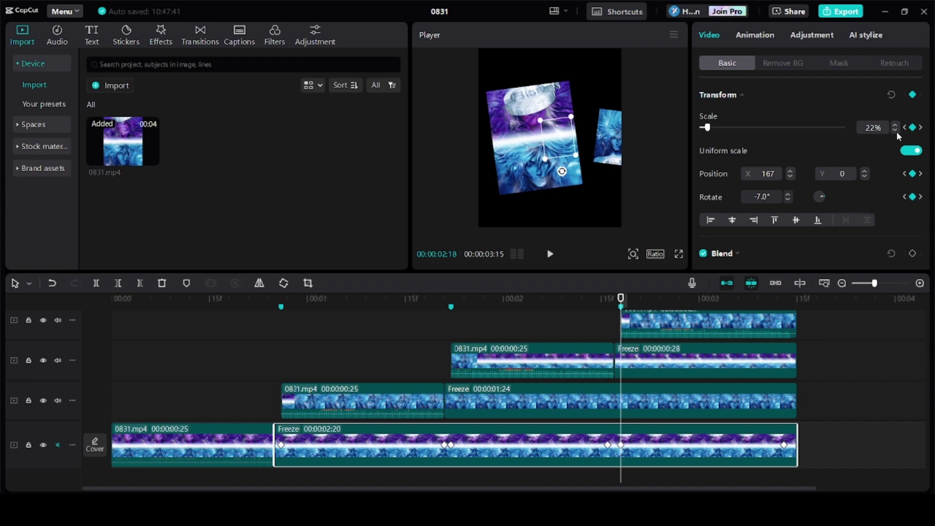
pyautogui.click(895, 131)
pyautogui.click(895, 131)
pyautogui.click(567, 328)
pyautogui.moveTo(568, 332); pyautogui.dragTo(670, 333)
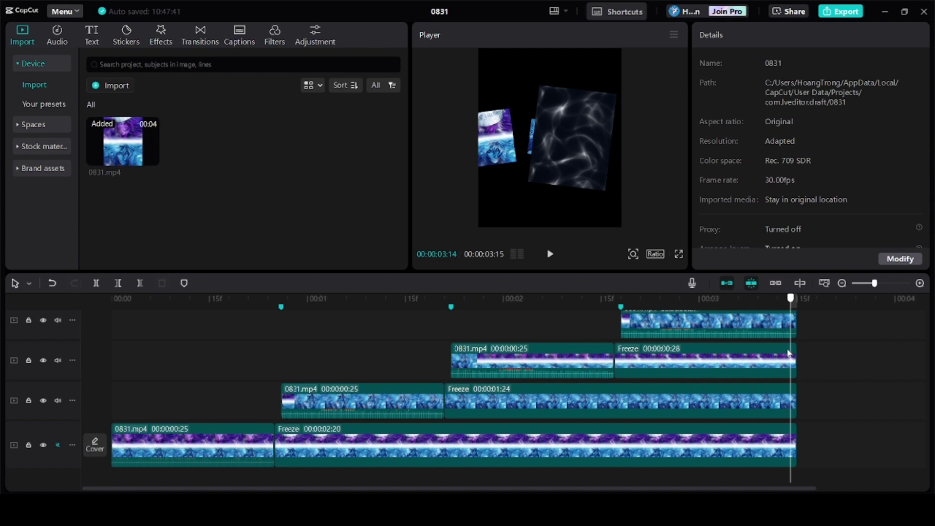
# - Show the keyframe animation of the bottom-track freeze clip and expand its scale curve
pyautogui.scroll(2, 451, 399)
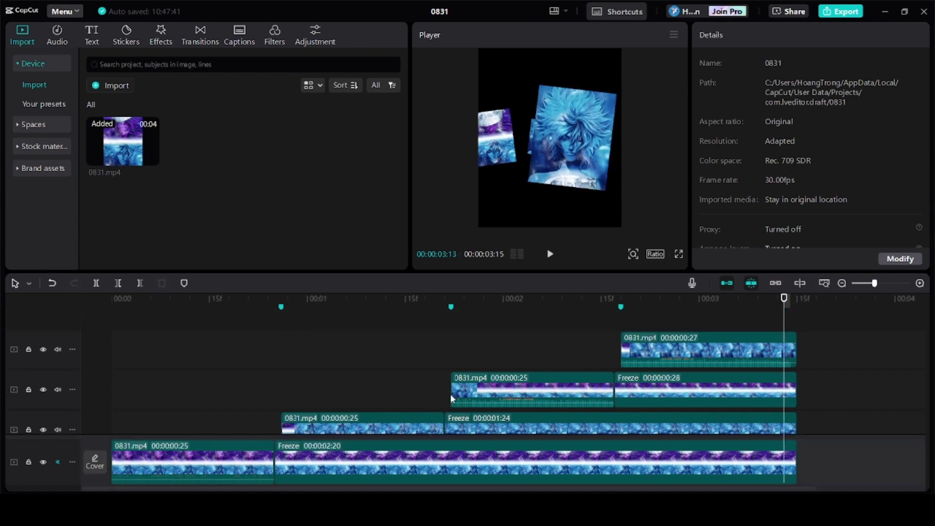
pyautogui.scroll(-2, 545, 334)
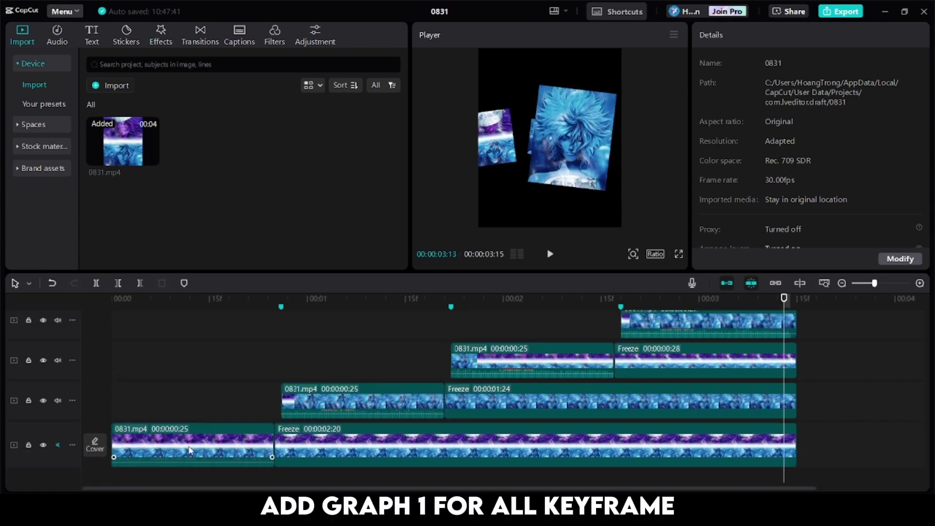
pyautogui.rightClick(190, 450)
pyautogui.click(154, 399)
pyautogui.click(405, 458)
pyautogui.click(430, 372)
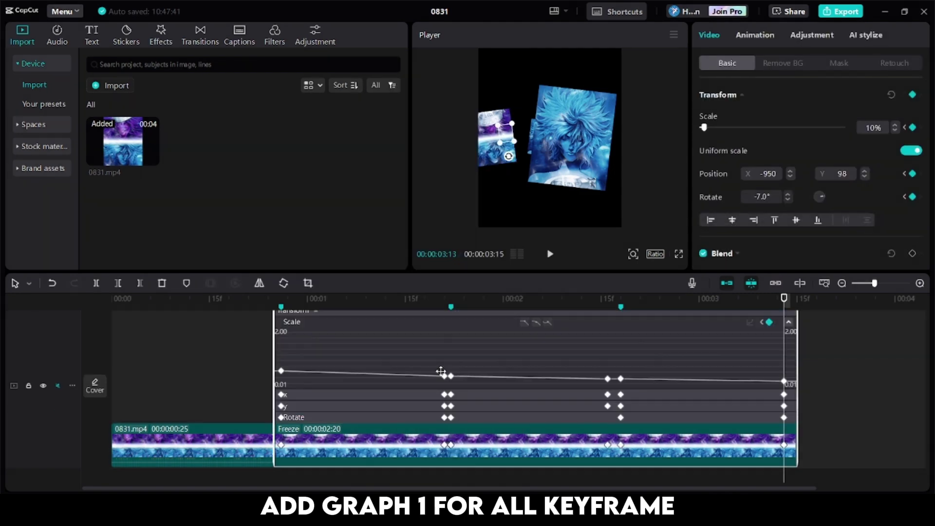
# - Apply the Ease Out 1 graph to each scale transition of the bottom-track freeze clip
pyautogui.click(750, 322)
pyautogui.click(713, 361)
pyautogui.click(607, 379)
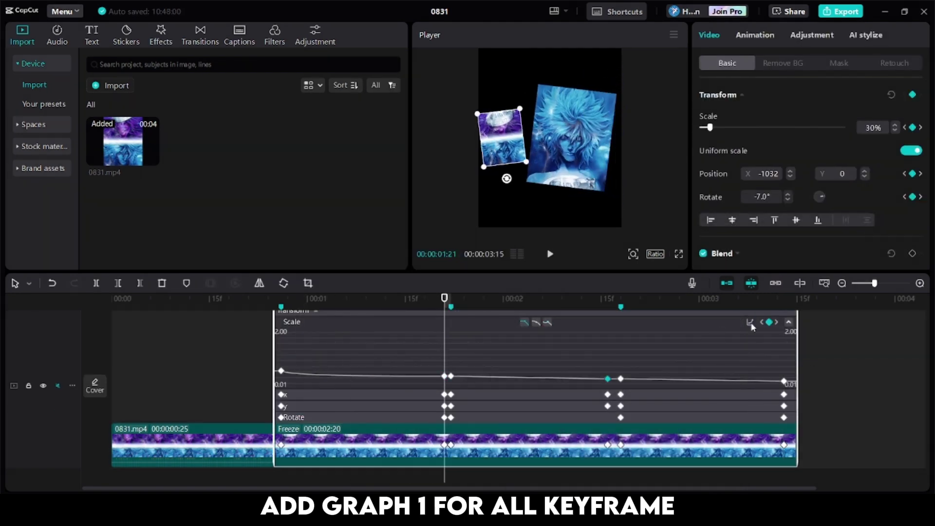
pyautogui.click(750, 322)
pyautogui.click(713, 366)
pyautogui.click(732, 326)
pyautogui.click(784, 381)
pyautogui.click(750, 322)
pyautogui.click(706, 368)
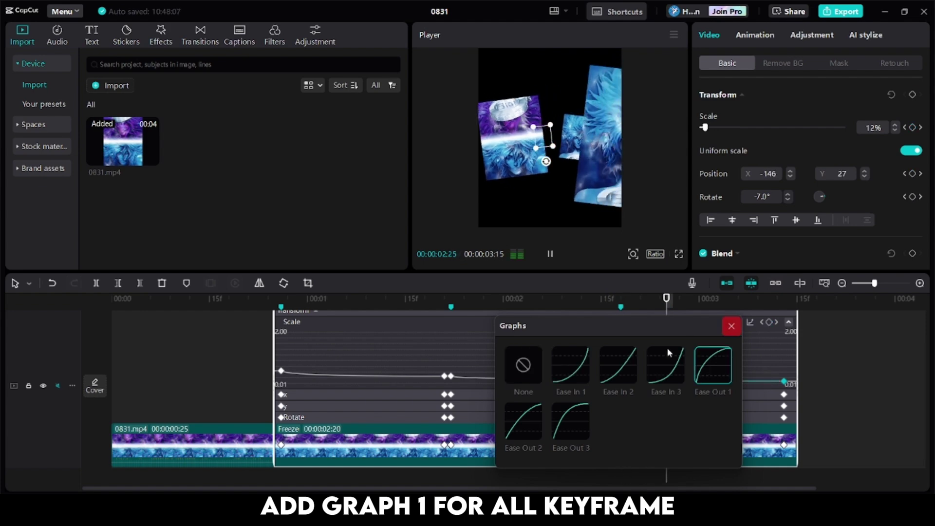
# - Apply the Ease Out 1 graph to each X-position transition of the bottom-track freeze clip
pyautogui.click(480, 390)
pyautogui.click(750, 334)
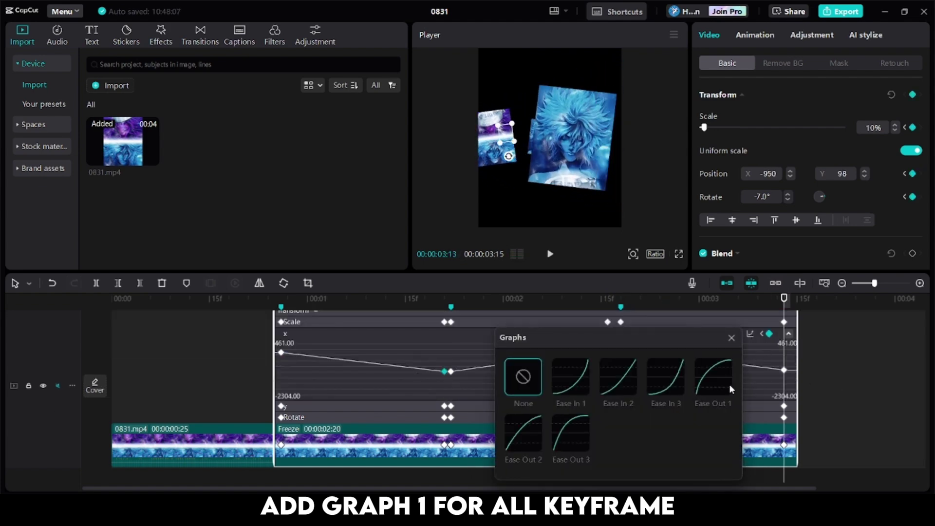
pyautogui.click(712, 377)
pyautogui.click(731, 338)
pyautogui.click(750, 334)
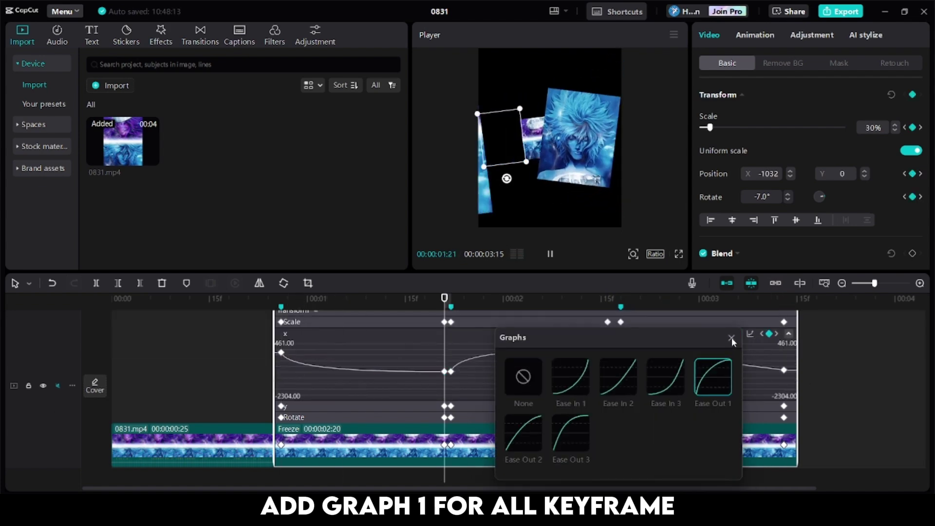
pyautogui.click(731, 338)
pyautogui.click(749, 333)
pyautogui.click(713, 378)
pyautogui.click(731, 337)
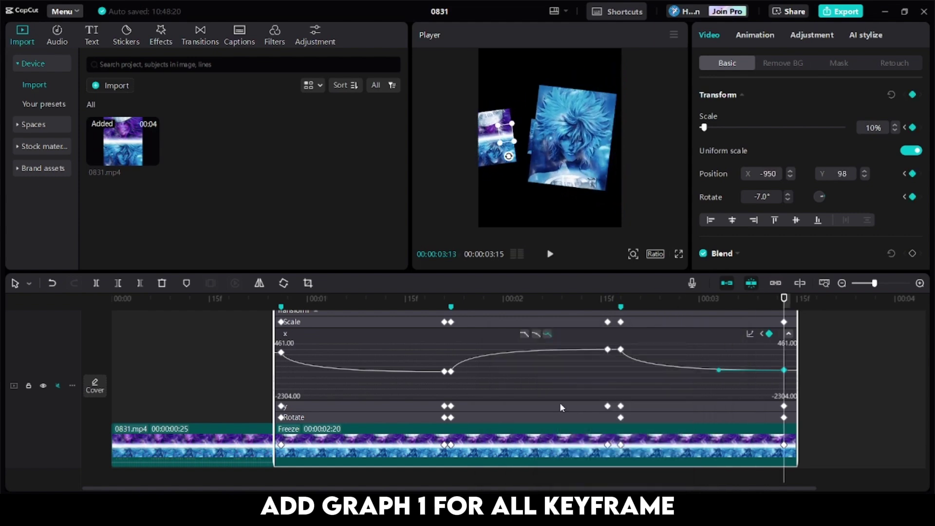
# - Expand the bottom-track freeze clip's Y-position curve and apply the Ease Out 1 graph to its later transitions
pyautogui.click(561, 406)
pyautogui.click(608, 380)
pyautogui.click(750, 345)
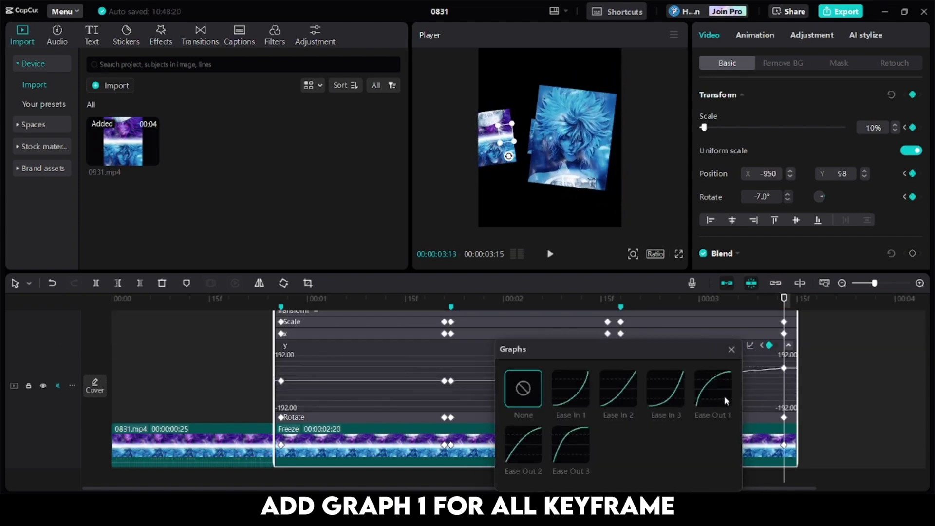
pyautogui.click(724, 396)
pyautogui.click(730, 349)
pyautogui.click(749, 346)
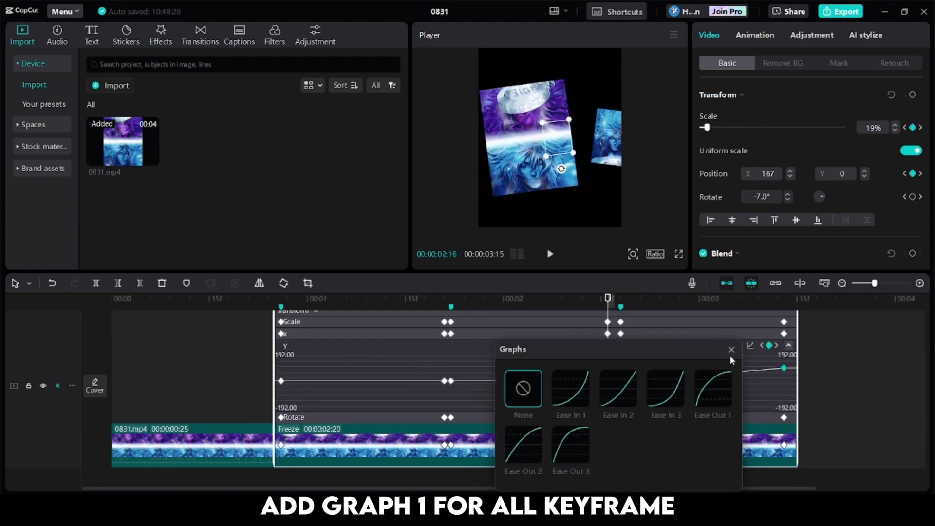
pyautogui.click(629, 404)
# - Expand the rotation curve of the bottom-track freeze clip and hide the clip's keyframe animation
pyautogui.click(625, 414)
pyautogui.rightClick(574, 432)
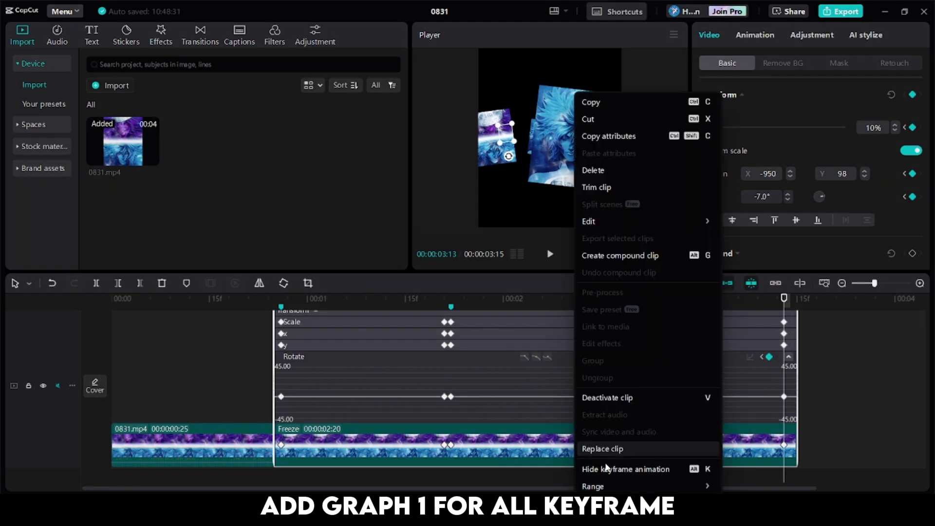
pyautogui.click(605, 468)
# - Show the keyframe animation of the third-from-top track's 0831.mp4 clip and apply the Ease Out 1 graph to its scale
pyautogui.click(420, 410)
pyautogui.rightClick(379, 410)
pyautogui.click(409, 468)
pyautogui.scroll(1, 419, 360)
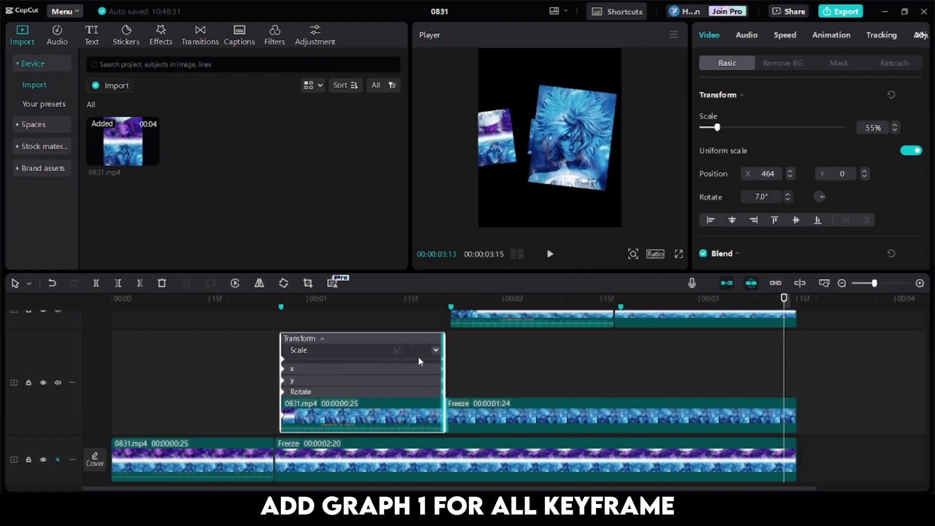
pyautogui.click(398, 352)
pyautogui.click(478, 394)
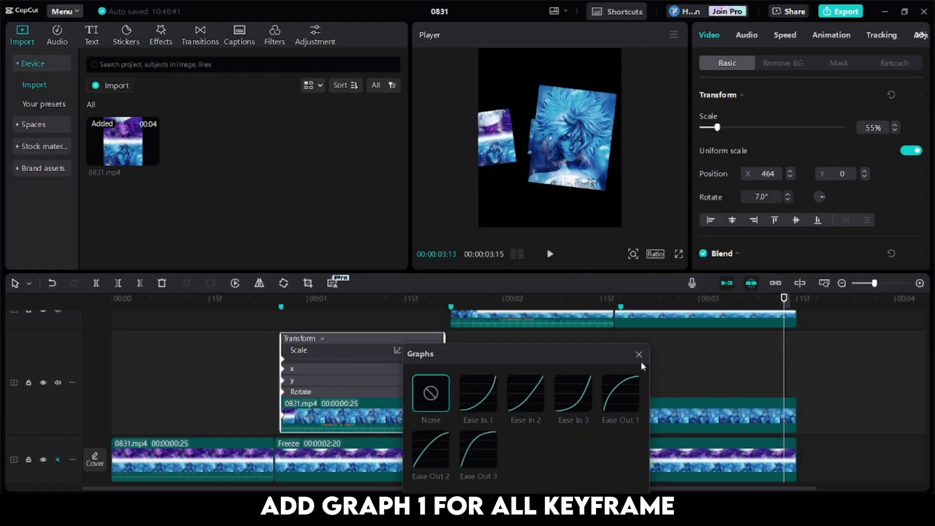
pyautogui.click(639, 356)
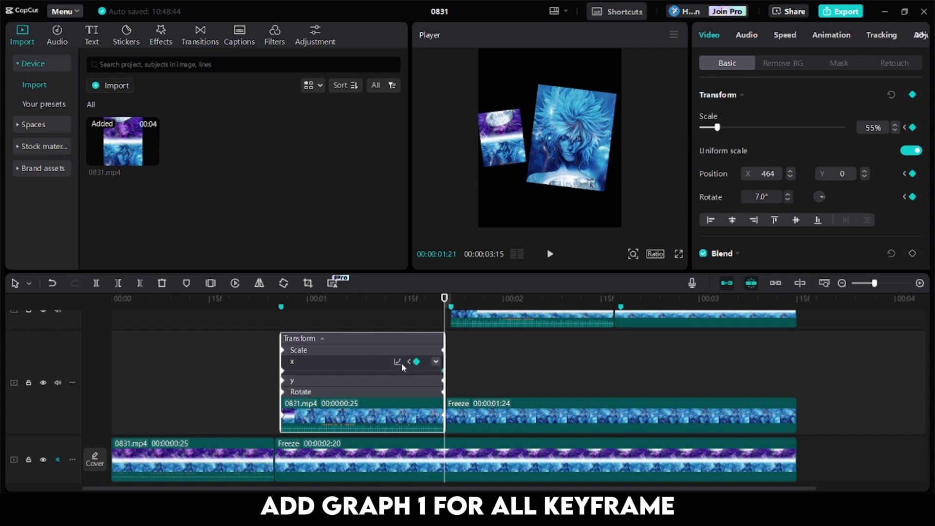
# - Apply the Ease Out 1 graph to the same 0831.mp4 clip's X position and hide its keyframe animation
pyautogui.click(397, 362)
pyautogui.click(627, 398)
pyautogui.click(639, 355)
pyautogui.rightClick(414, 412)
pyautogui.click(465, 471)
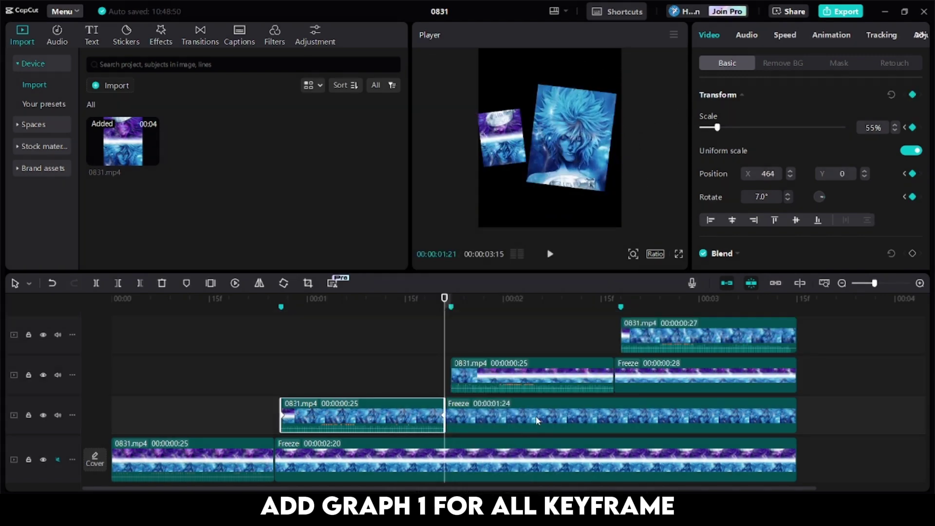
# - Show the third-from-top freeze clip's keyframe animation and apply the Ease Out 1 graph to its scale transitions
pyautogui.rightClick(537, 421)
pyautogui.click(599, 432)
pyautogui.click(612, 360)
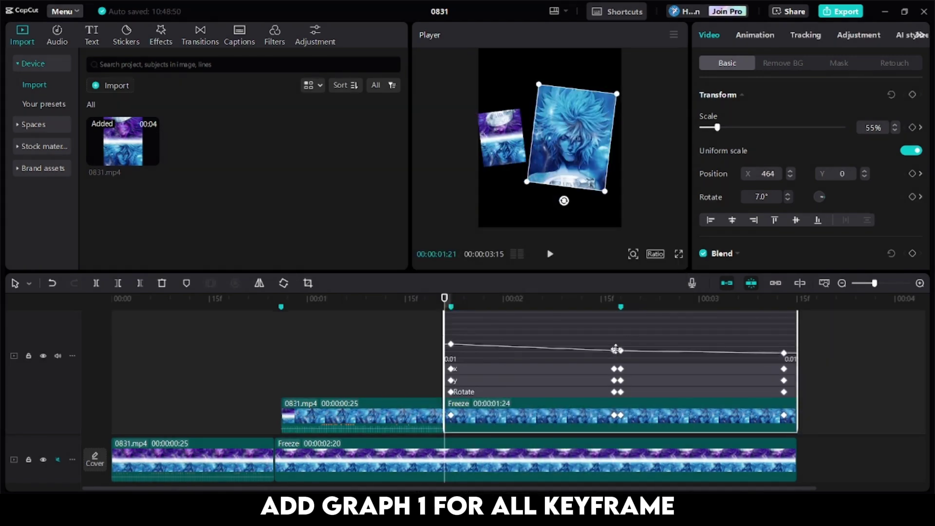
pyautogui.click(614, 350)
pyautogui.scroll(1, 615, 349)
pyautogui.click(750, 327)
pyautogui.click(570, 368)
pyautogui.click(730, 330)
pyautogui.click(784, 384)
pyautogui.click(750, 327)
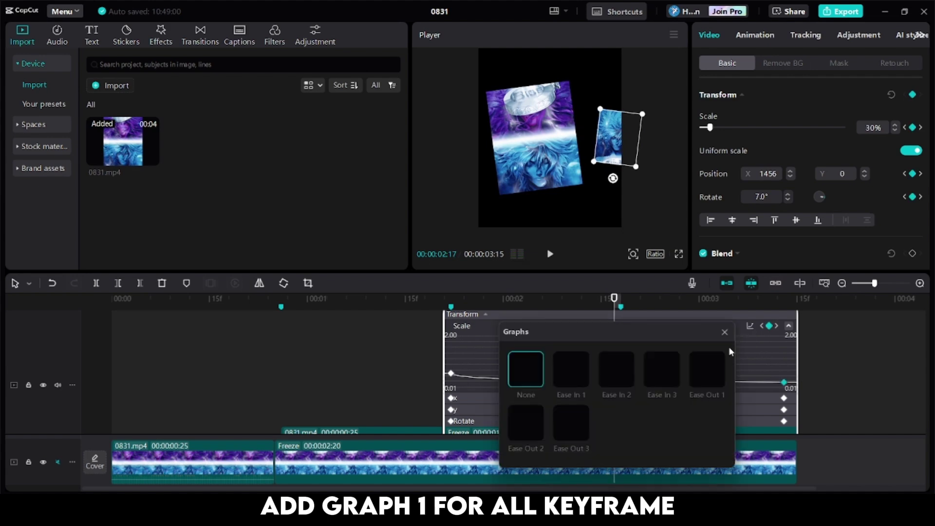
pyautogui.click(712, 369)
pyautogui.click(727, 333)
# - Apply the Ease Out 1 graph to the third-from-top freeze clip's X position transitions and hide its keyframe animation
pyautogui.click(633, 398)
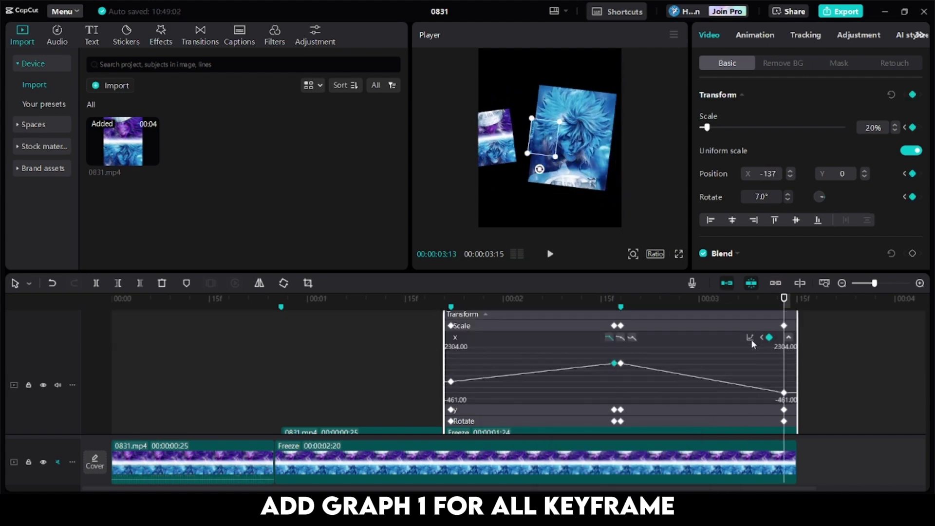
pyautogui.click(750, 338)
pyautogui.click(711, 383)
pyautogui.click(731, 343)
pyautogui.click(784, 392)
pyautogui.click(750, 339)
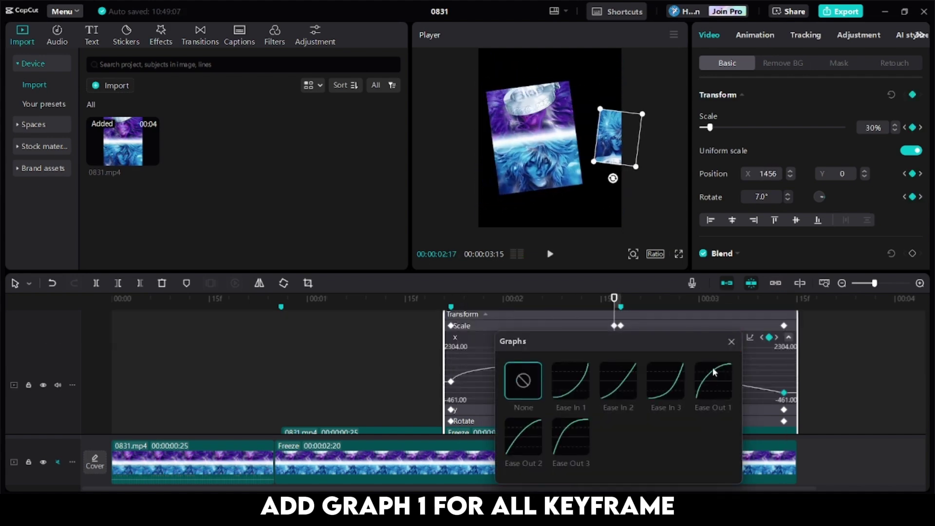
pyautogui.click(713, 373)
pyautogui.click(731, 342)
pyautogui.click(595, 409)
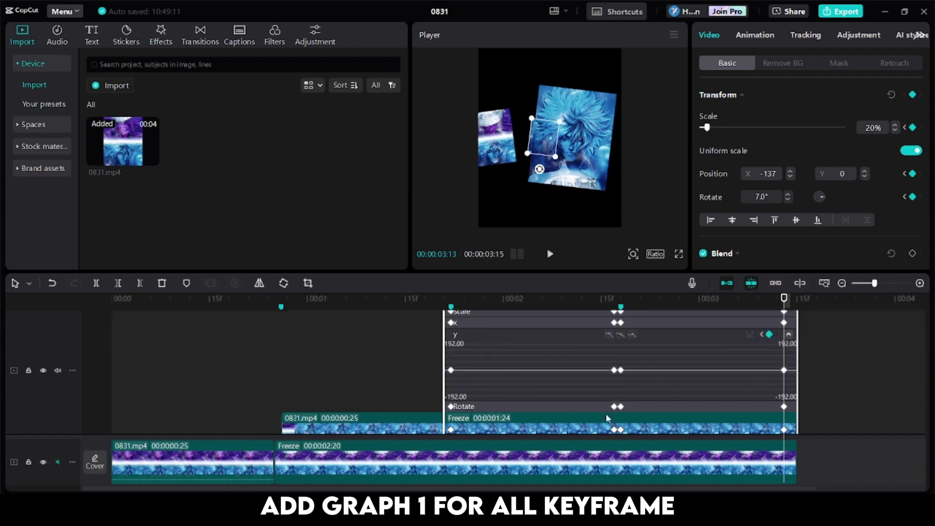
pyautogui.rightClick(493, 419)
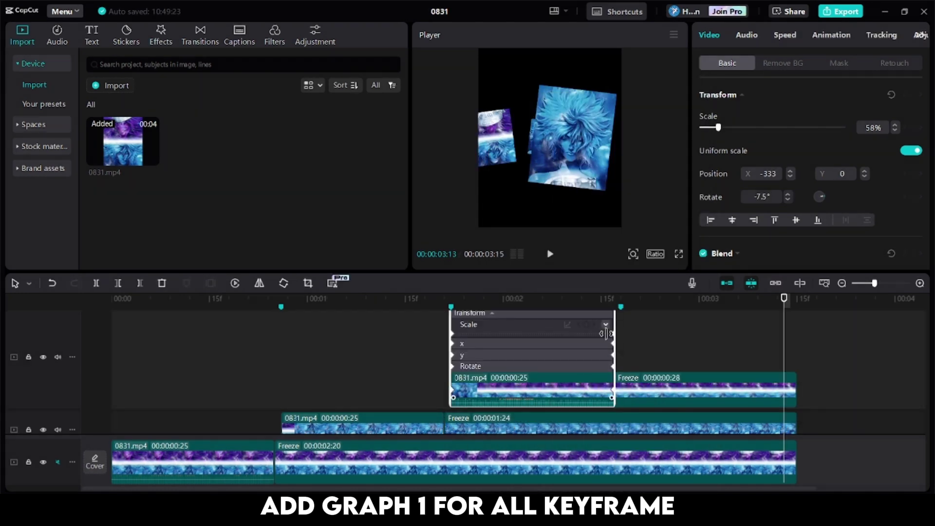
# - Apply the Ease Out 1 graph to the scale and X position of the second-from-top track's 0831.mp4 clip
pyautogui.click(568, 325)
pyautogui.click(791, 368)
pyautogui.click(810, 331)
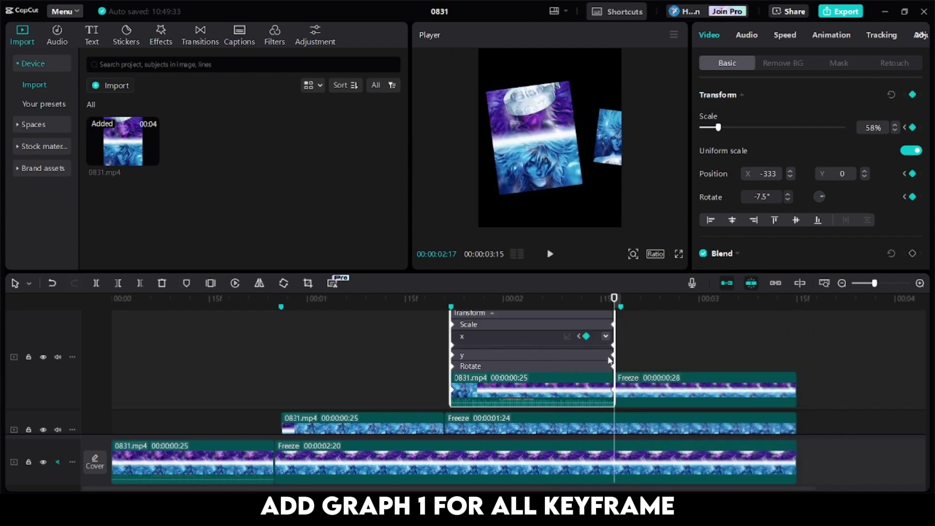
pyautogui.click(567, 336)
pyautogui.click(790, 379)
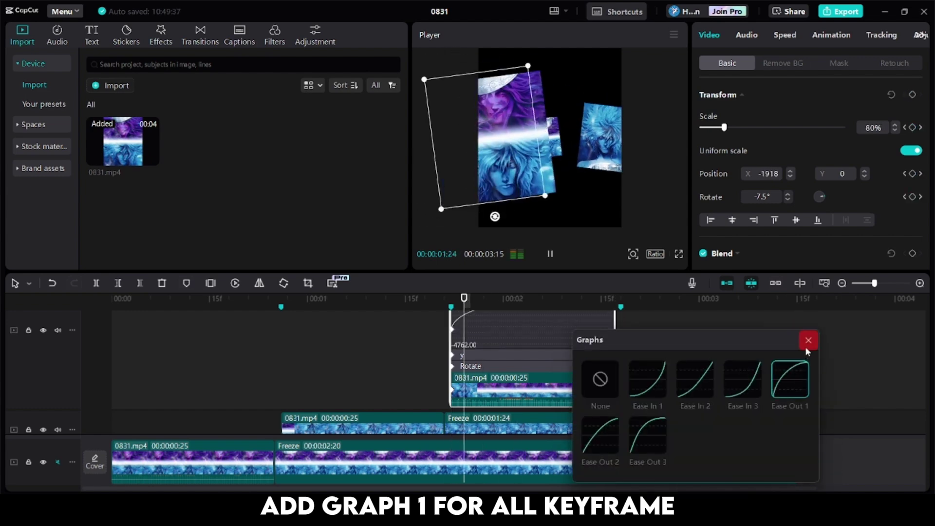
pyautogui.moveTo(615, 323); pyautogui.dragTo(672, 324)
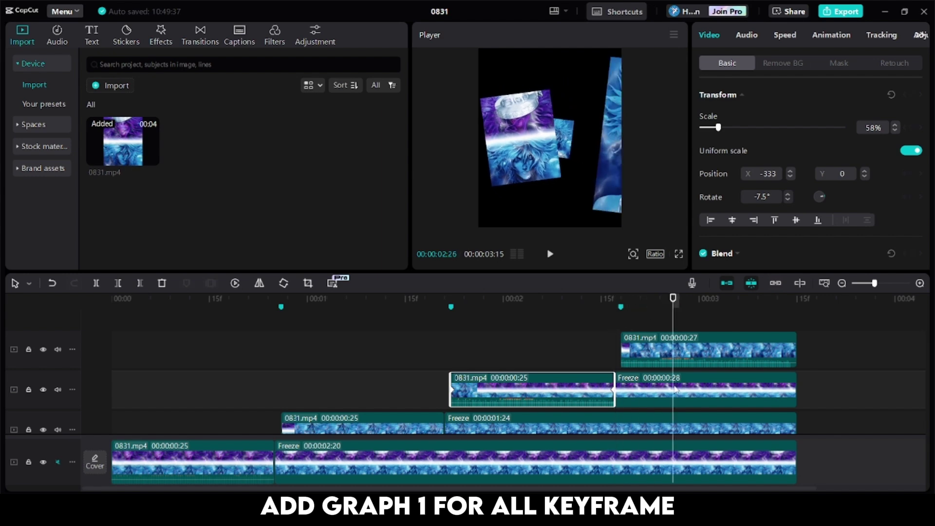
# - Show the second-from-top track's freeze clip keyframe animation and apply the Ease Out 1 graph to its scale
pyautogui.rightClick(658, 390)
pyautogui.click(706, 432)
pyautogui.click(750, 324)
pyautogui.click(713, 368)
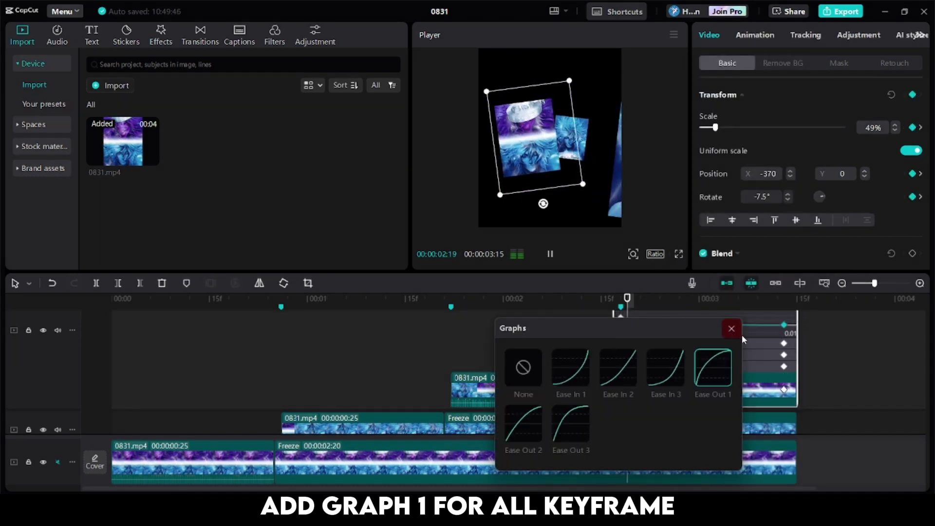
pyautogui.click(732, 329)
# - Apply the Ease Out 1 graph to the same freeze clip's X position and hide its keyframe animation
pyautogui.click(787, 339)
pyautogui.click(751, 336)
pyautogui.click(712, 379)
pyautogui.click(731, 340)
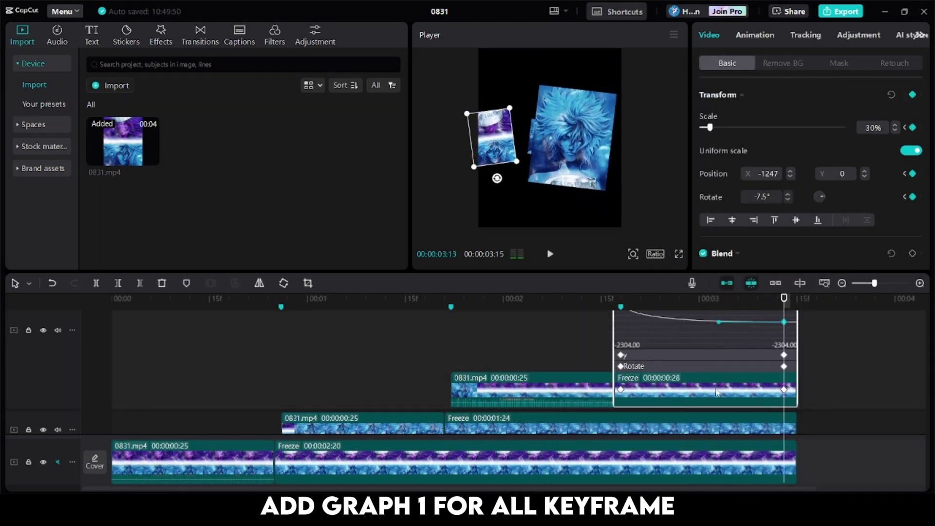
pyautogui.rightClick(703, 370)
pyautogui.click(718, 468)
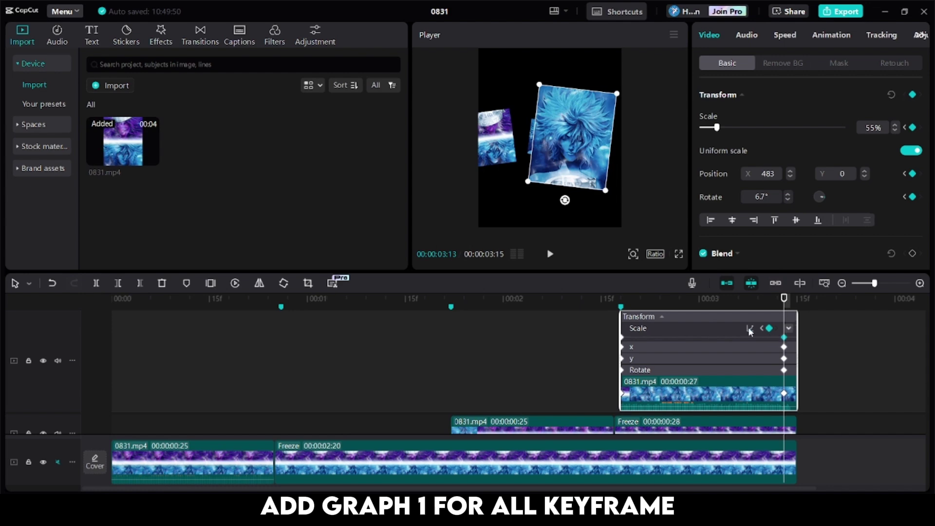
# - Apply the Ease Out 1 graph to the scale of the top-track 0831.mp4 clip
pyautogui.click(750, 330)
pyautogui.click(714, 374)
pyautogui.click(732, 333)
# - Apply the Ease Out 1 graph to the top-track 0831.mp4 clip's X position and hide its keyframe animation
pyautogui.click(788, 340)
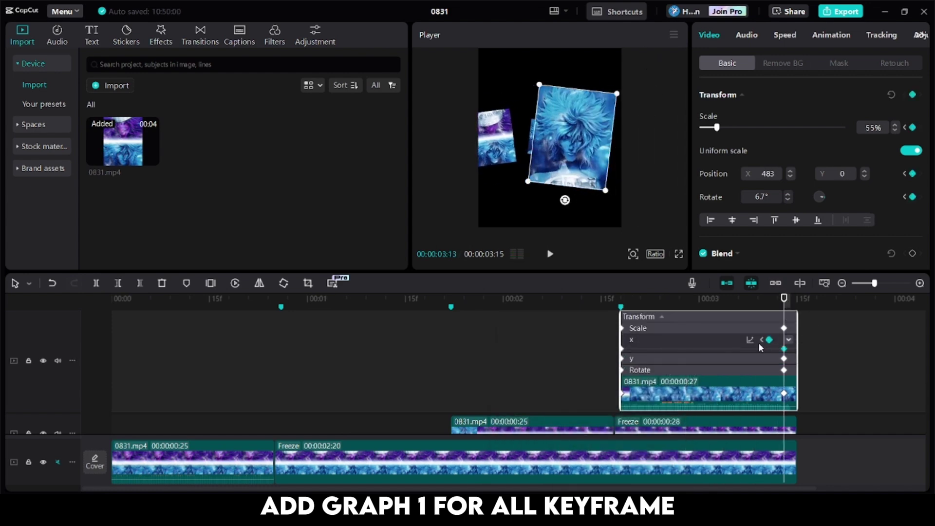
pyautogui.click(750, 340)
pyautogui.click(714, 384)
pyautogui.click(731, 344)
pyautogui.rightClick(734, 394)
pyautogui.click(753, 467)
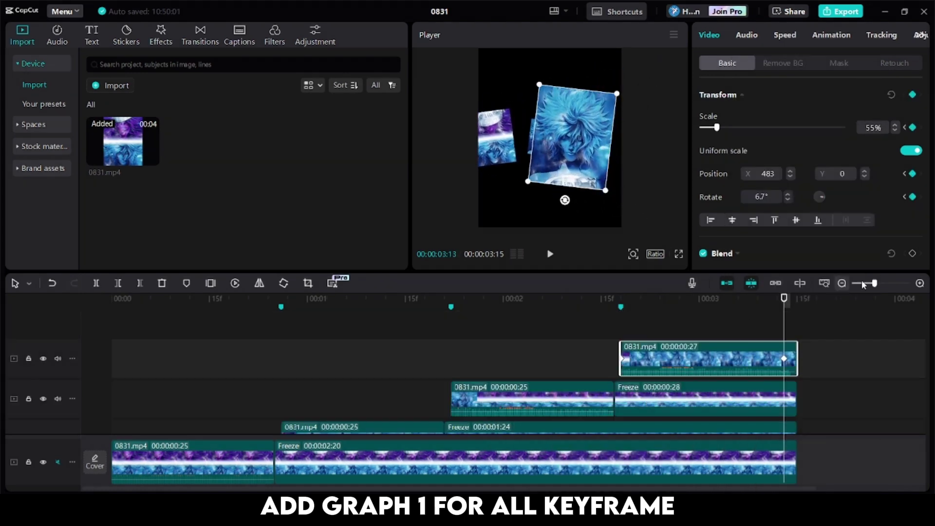
# - Play the whole edit from the start to review the smoothed motion of the stacked clips
pyautogui.click(862, 284)
pyautogui.scroll(-3, 394, 382)
pyautogui.click(121, 346)
pyautogui.click(87, 369)
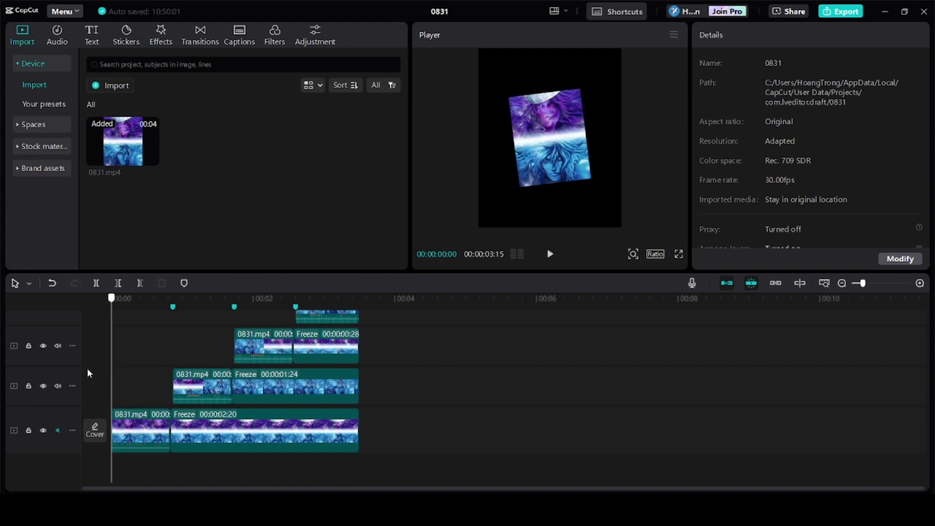
pyautogui.press('space')
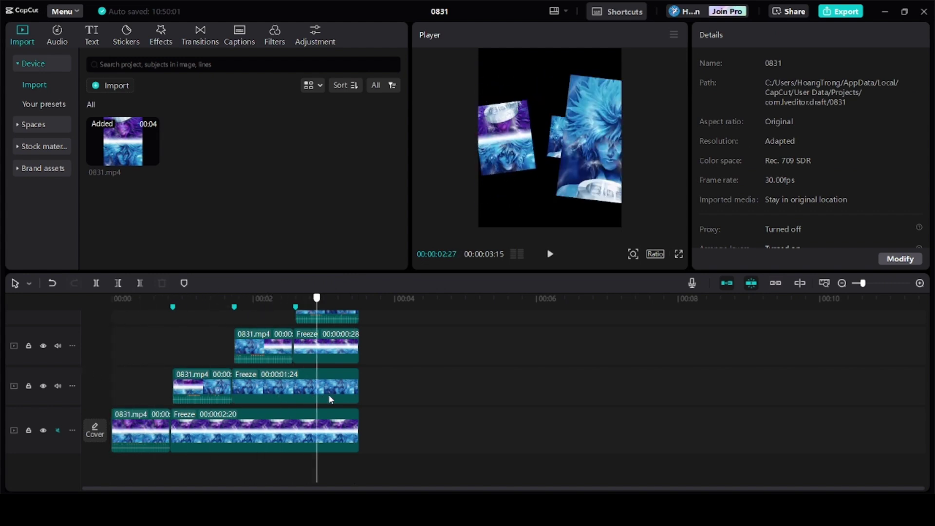
pyautogui.moveTo(329, 396); pyautogui.dragTo(107, 385)
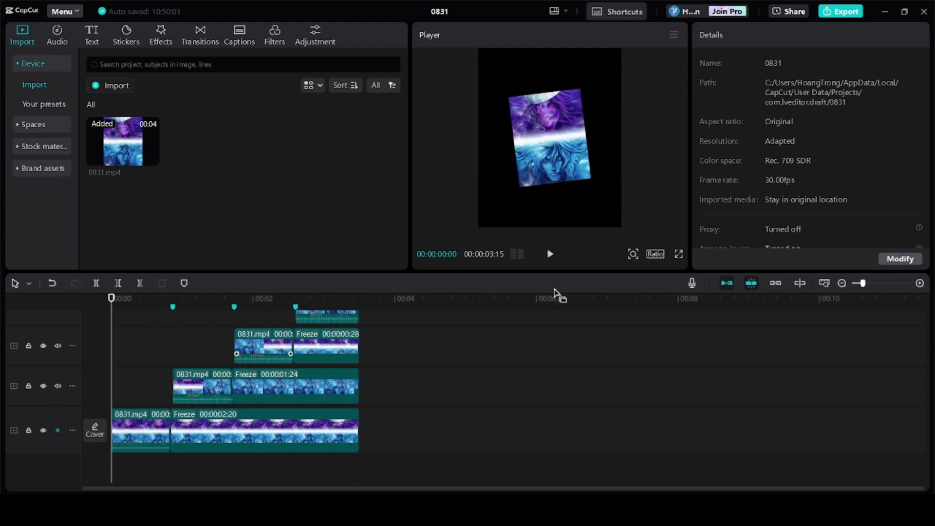
pyautogui.click(551, 256)
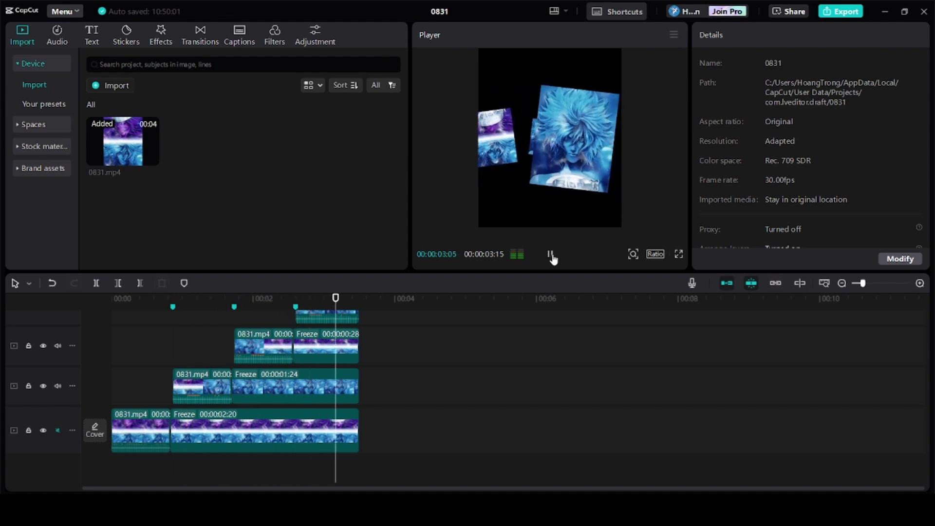
pyautogui.click(551, 254)
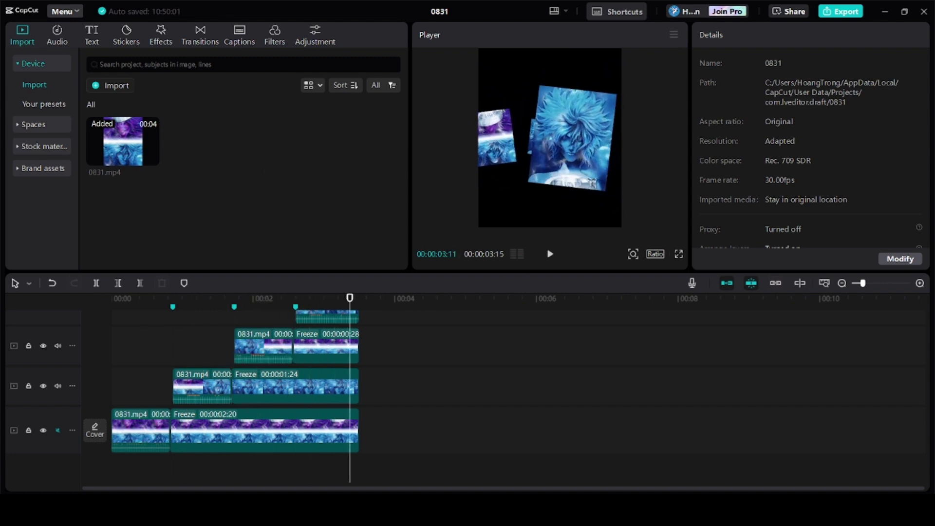
# - Import the glowing particles overlay video and place it on the bottom track beneath all clips, starting at 00:00
pyautogui.click(126, 91)
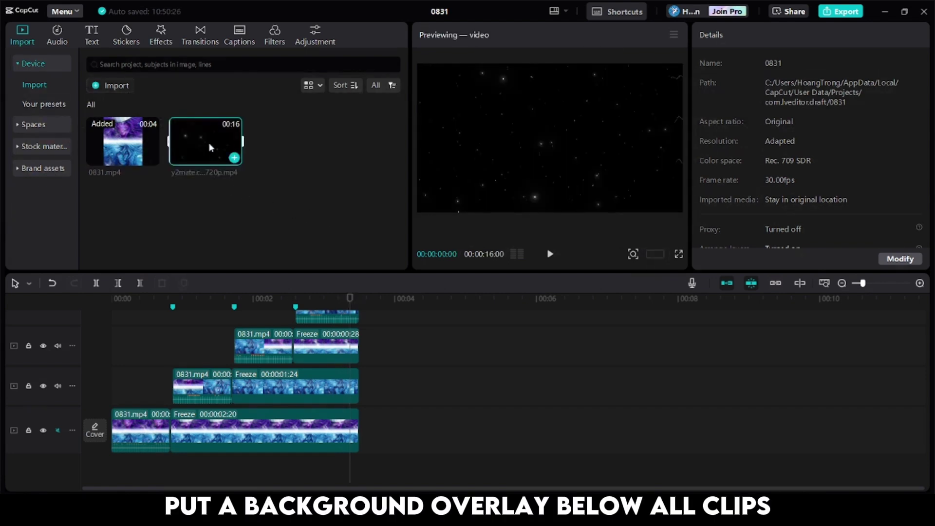
pyautogui.moveTo(208, 142); pyautogui.dragTo(124, 475)
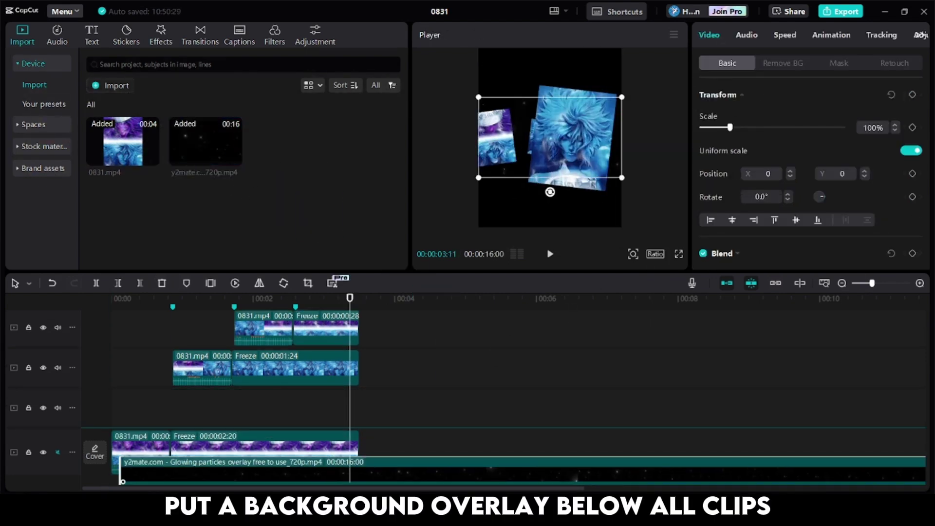
pyautogui.moveTo(424, 431); pyautogui.dragTo(165, 450)
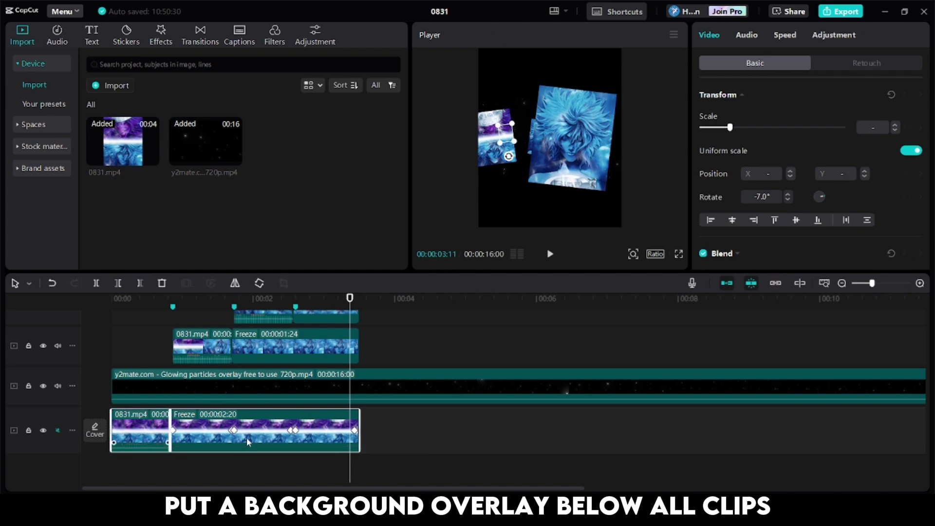
pyautogui.moveTo(247, 441); pyautogui.dragTo(215, 431)
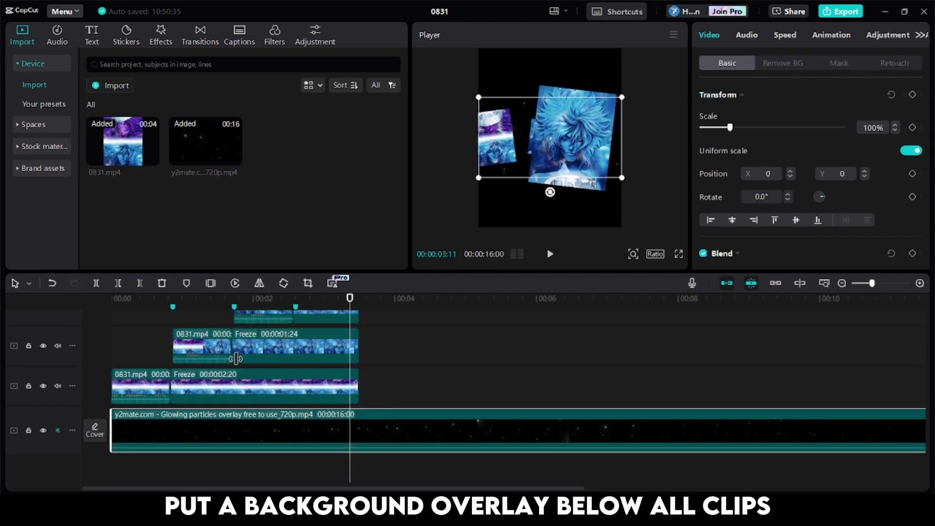
# - Rotate the glowing particles overlay to -90° and enlarge it to 179% so it fills the frame
pyautogui.moveTo(559, 193); pyautogui.dragTo(637, 145)
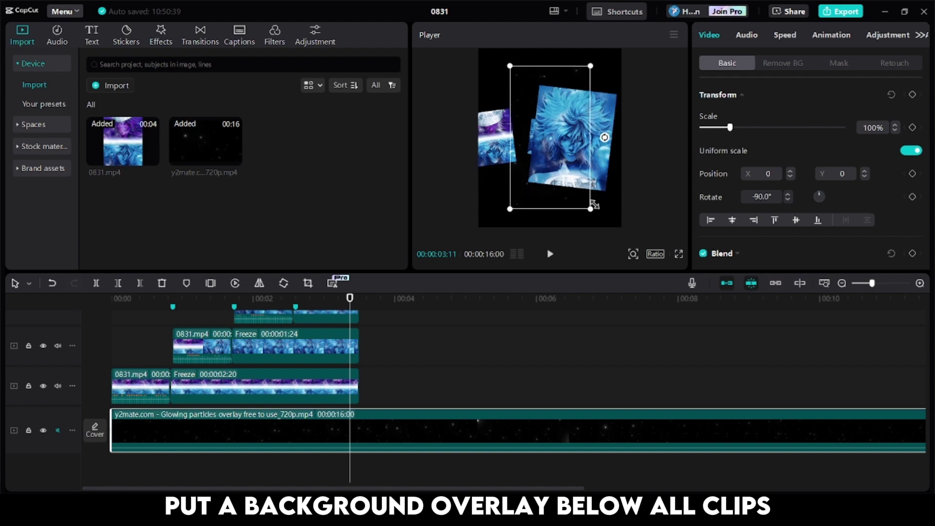
pyautogui.moveTo(591, 209); pyautogui.dragTo(672, 310)
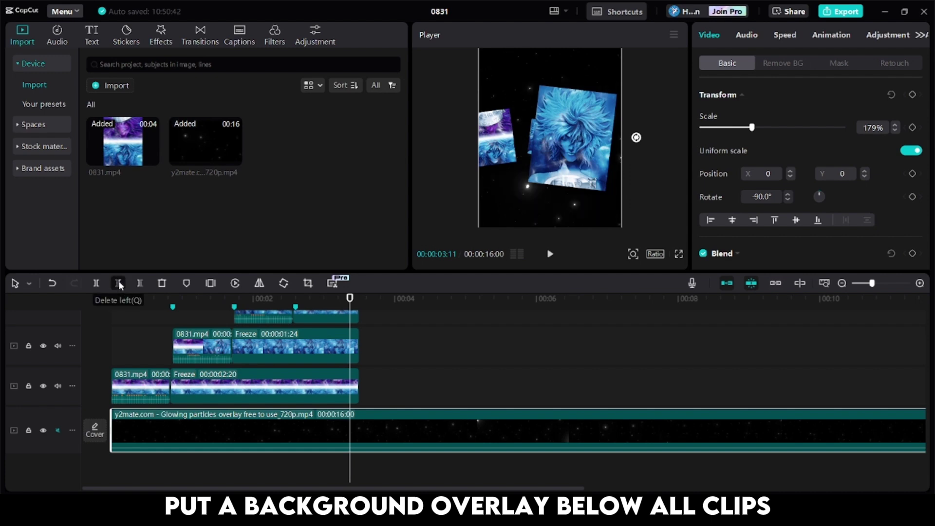
# - Trim off the particles overlay's first 00:00:03:11, then cut its end at 00:00:03:15 to match the clips above
pyautogui.click(119, 283)
pyautogui.click(379, 380)
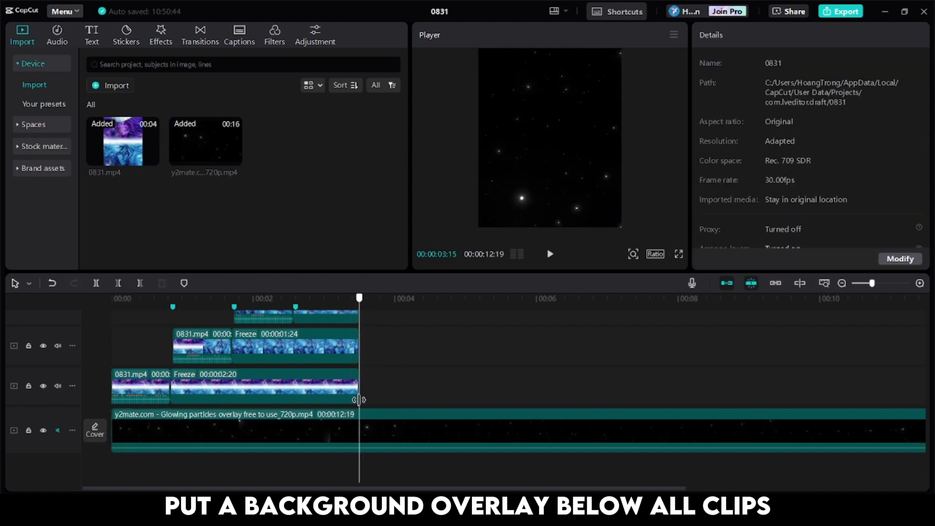
pyautogui.click(362, 425)
pyautogui.click(141, 284)
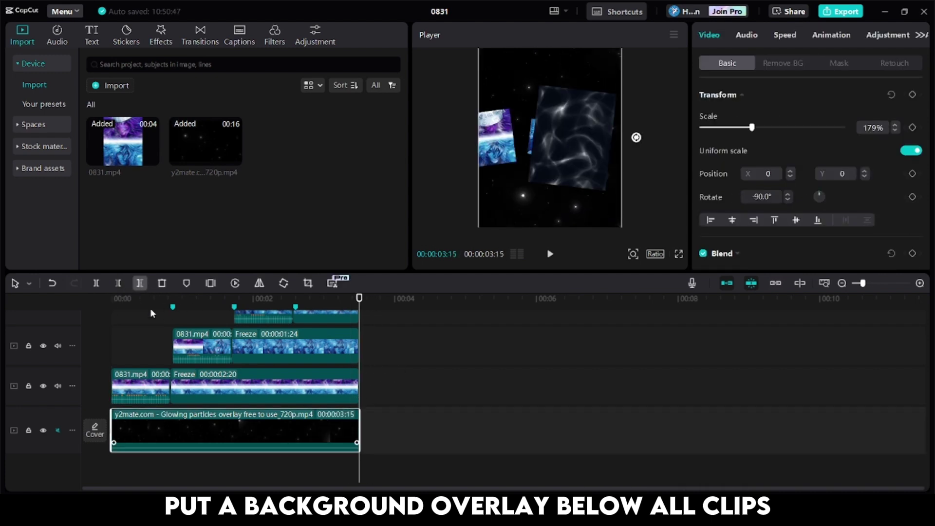
# - Set the glowing particles overlay's exposure to 50
pyautogui.click(147, 340)
pyautogui.moveTo(147, 340); pyautogui.dragTo(334, 402)
pyautogui.click(335, 396)
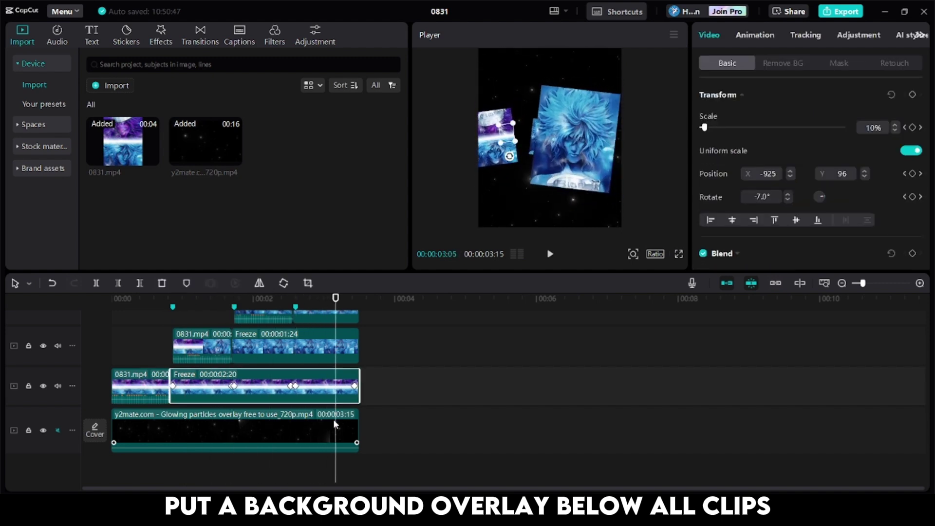
pyautogui.click(333, 419)
pyautogui.scroll(-4, 829, 43)
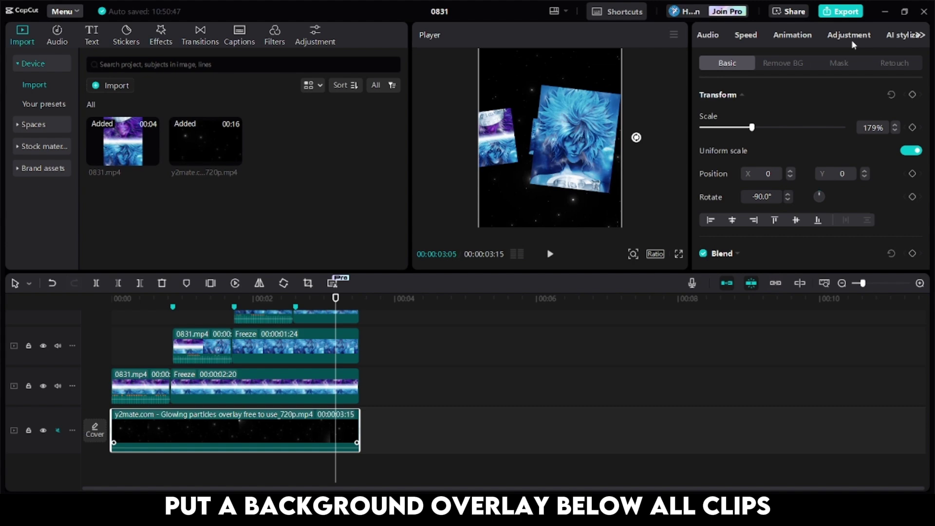
pyautogui.click(849, 35)
pyautogui.scroll(-8, 805, 130)
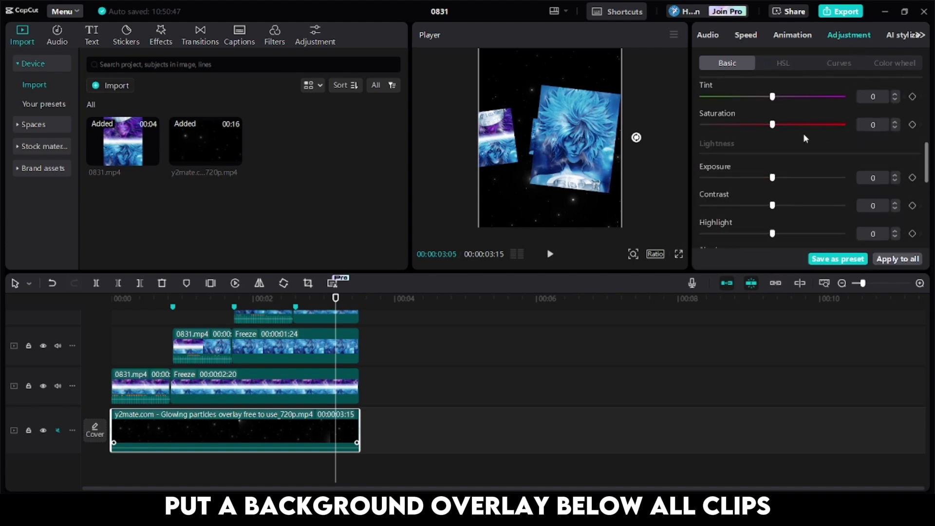
pyautogui.moveTo(901, 114); pyautogui.dragTo(912, 113)
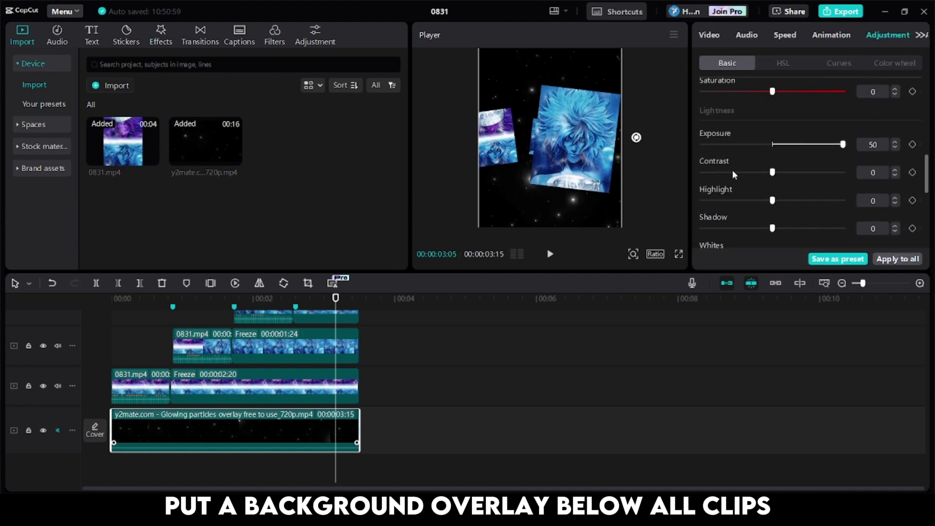
# - Play the edit from the start to review the clips over the brightened particle background
pyautogui.click(114, 347)
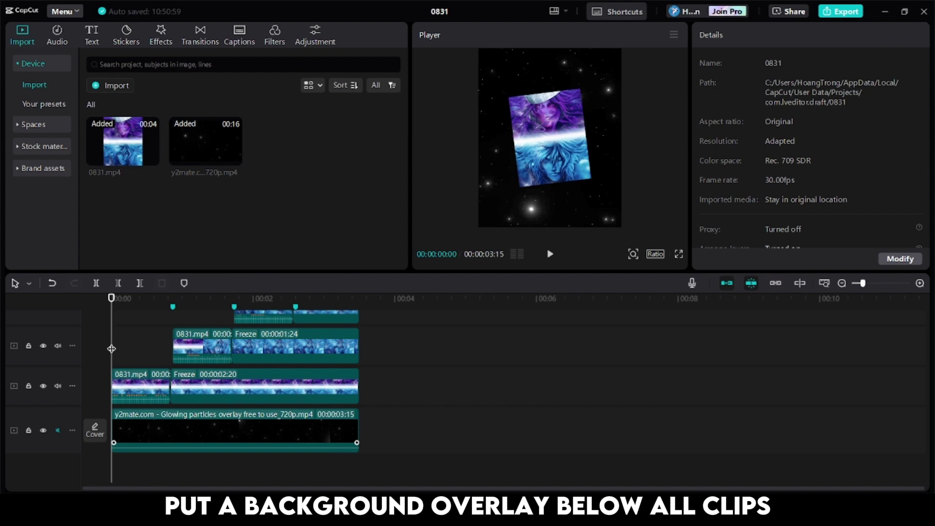
pyautogui.press('space')
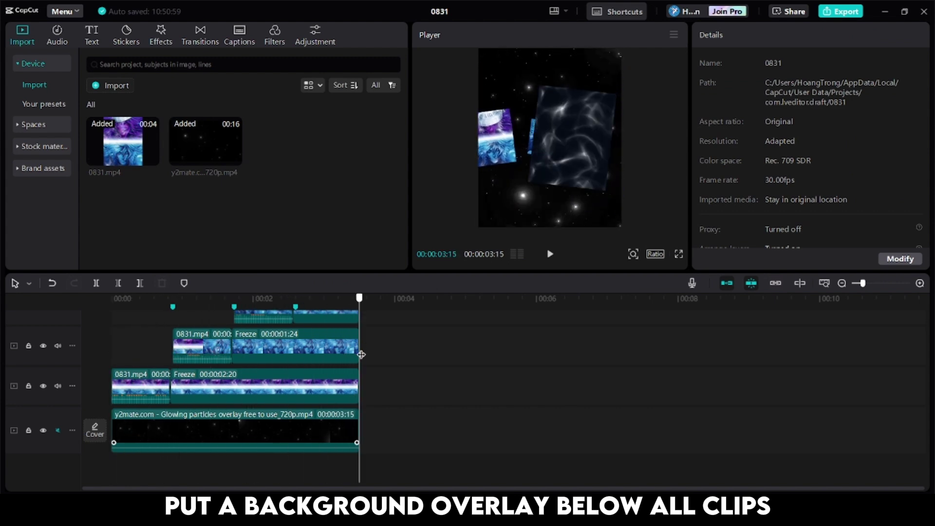
pyautogui.scroll(2, 533, 369)
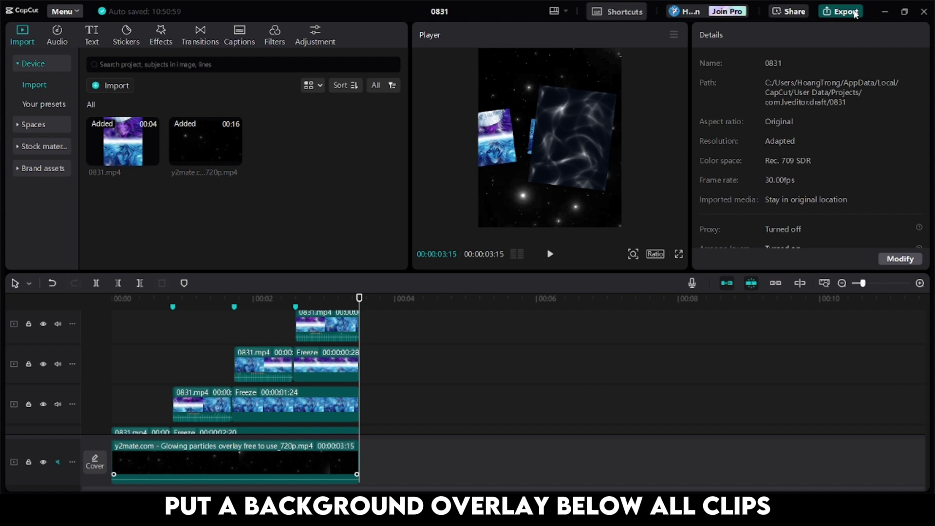
# - Export the edit as 0831(1), a 1080P H.264 mp4 at 30fps, and replace the timeline's clips with the exported video
pyautogui.hotkey('ctrl', 'e')
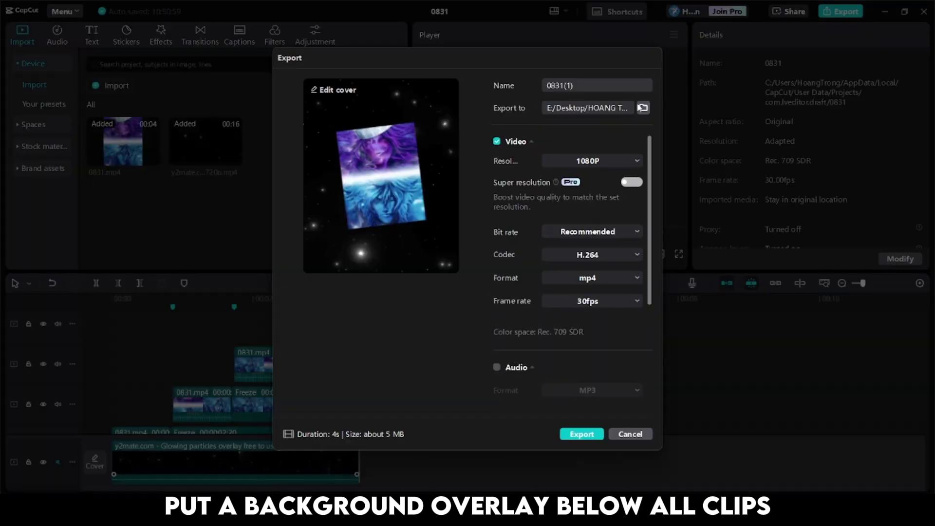
pyautogui.click(583, 434)
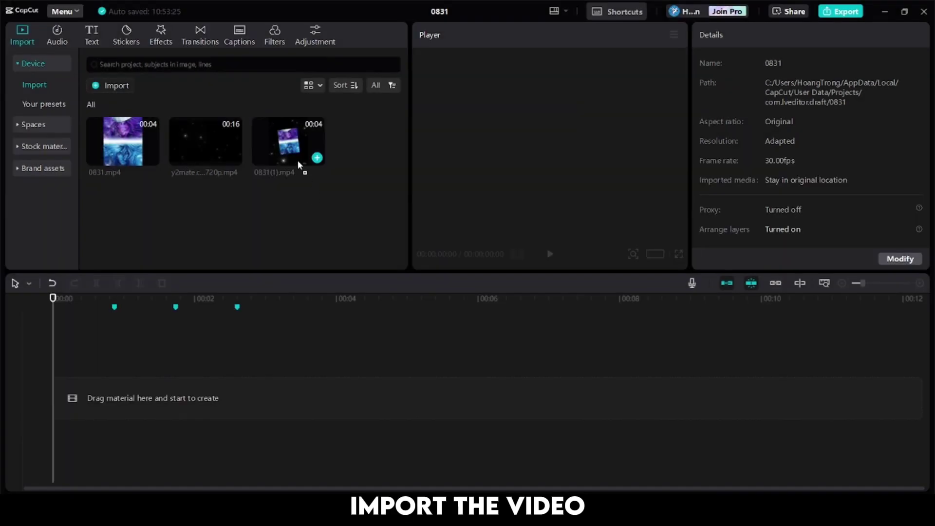
pyautogui.moveTo(299, 166); pyautogui.dragTo(127, 389)
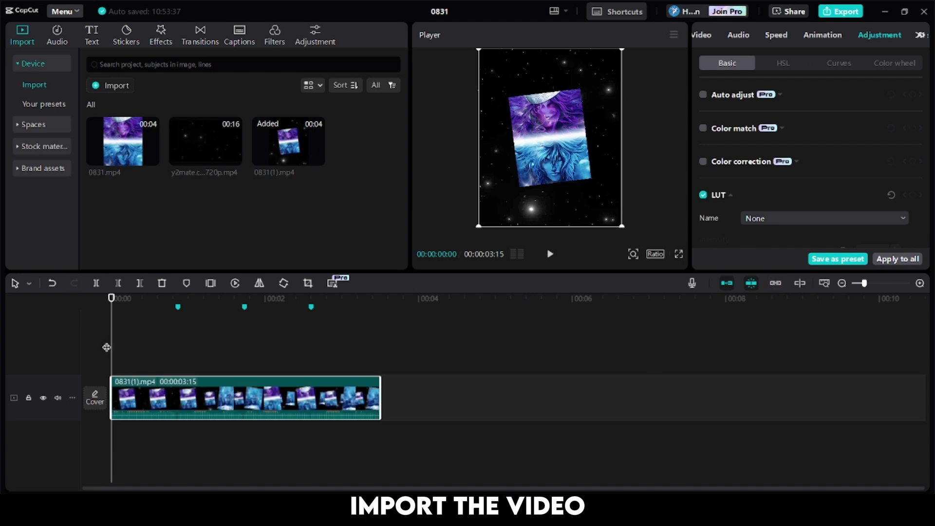
# - Cut the exported clip's end at 00:00:03:13 and mute its track
pyautogui.moveTo(112, 346); pyautogui.dragTo(375, 374)
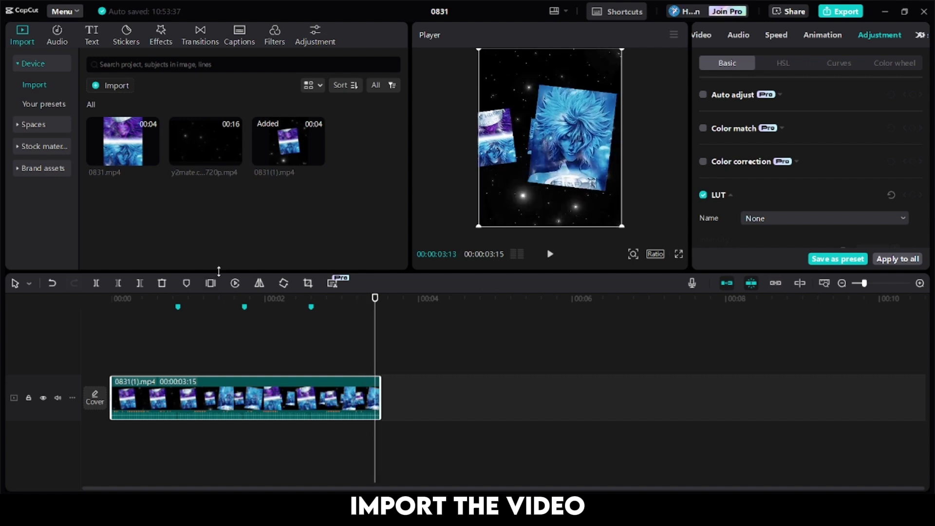
pyautogui.click(144, 285)
pyautogui.moveTo(203, 332); pyautogui.dragTo(158, 345)
pyautogui.click(549, 253)
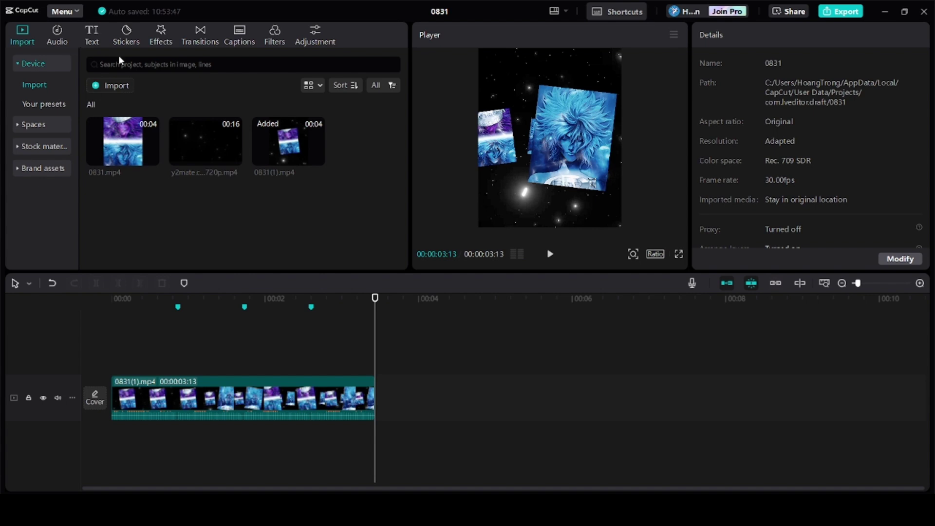
pyautogui.click(58, 398)
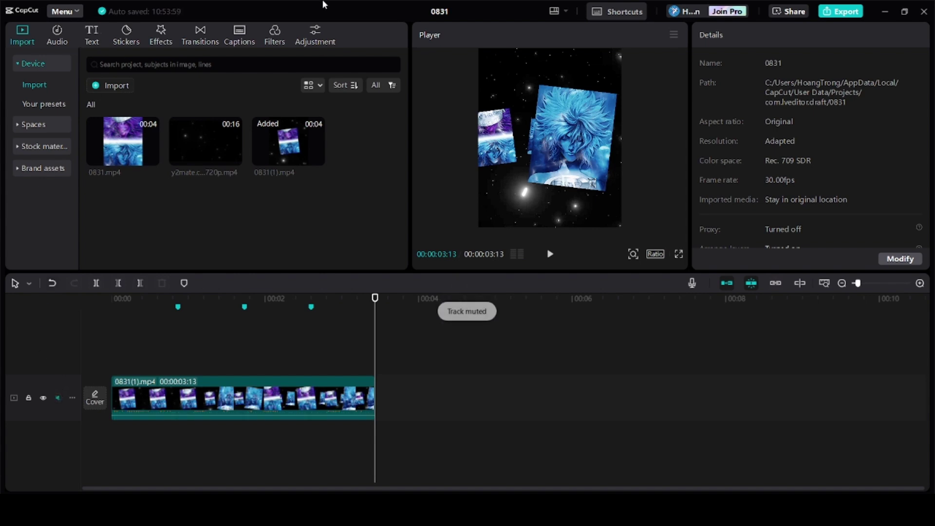
# - Add a custom adjustment above the start of the clip and cut its end at the first beat marker
pyautogui.click(316, 36)
pyautogui.moveTo(140, 116); pyautogui.dragTo(118, 354)
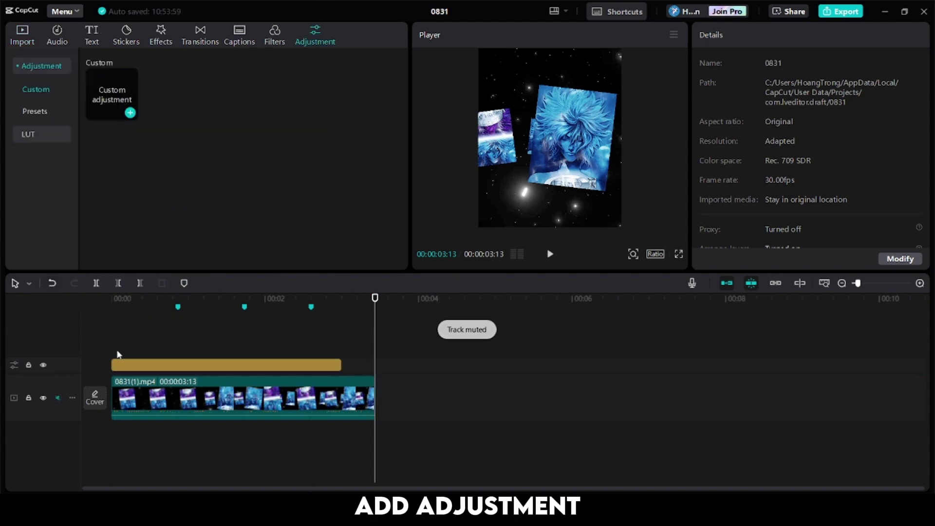
pyautogui.click(176, 336)
pyautogui.click(183, 364)
pyautogui.click(139, 283)
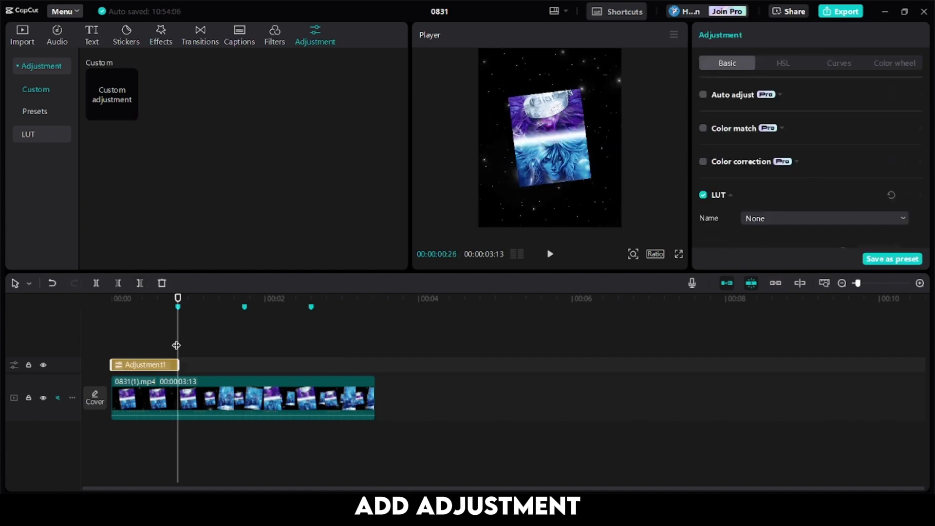
# - Keyframe the adjustment's Exposure and Whites at 0 at 00:00:00:24, and at 50 at the start
pyautogui.moveTo(175, 345); pyautogui.dragTo(170, 345)
pyautogui.scroll(-5, 902, 177)
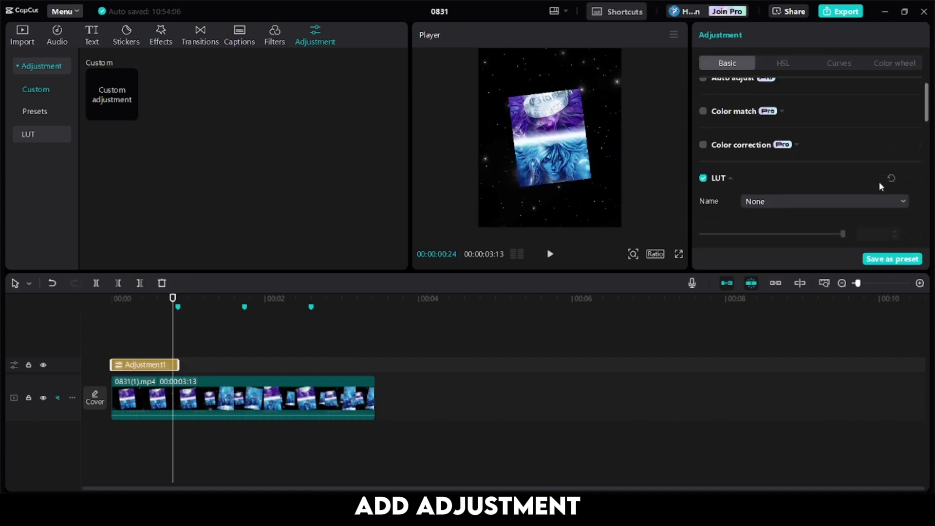
pyautogui.scroll(-5, 874, 180)
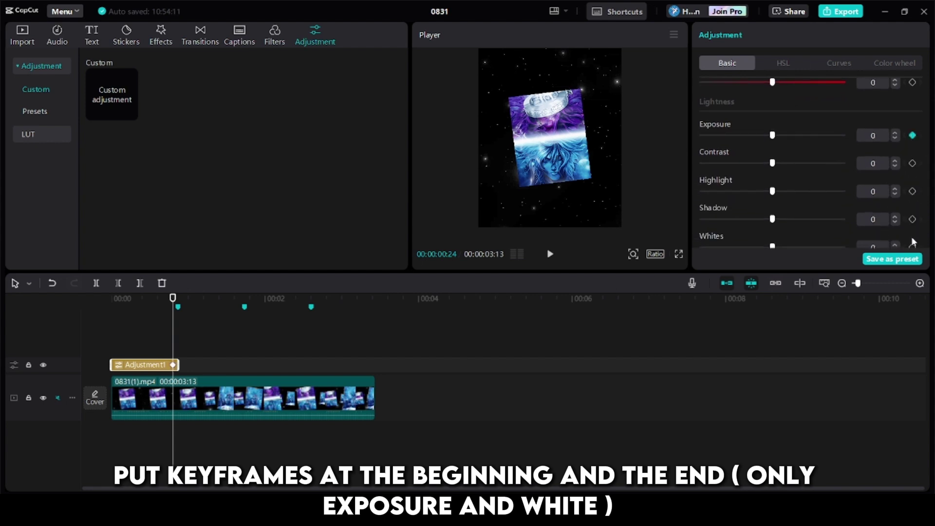
pyautogui.moveTo(173, 345); pyautogui.dragTo(110, 351)
pyautogui.scroll(-1, 913, 131)
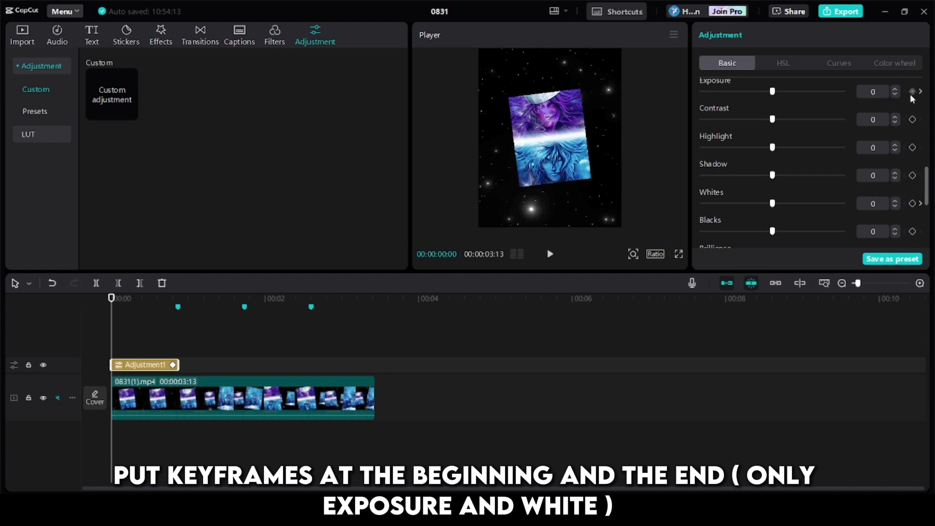
pyautogui.click(913, 203)
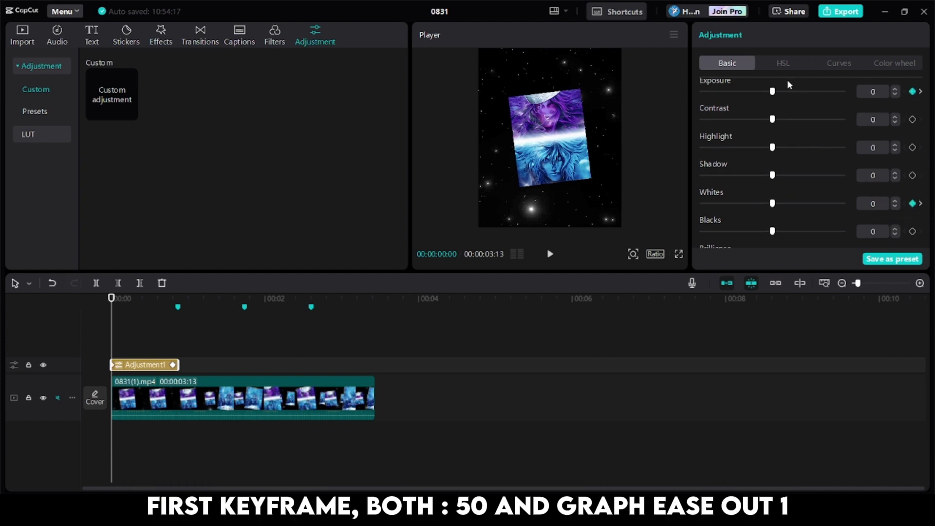
pyautogui.moveTo(772, 91); pyautogui.dragTo(843, 91)
pyautogui.moveTo(773, 203); pyautogui.dragTo(843, 203)
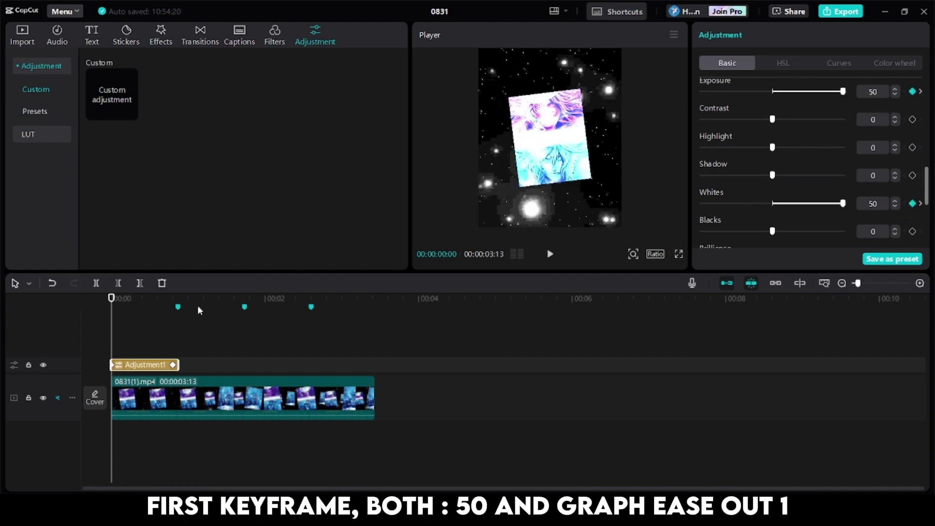
# - Show the adjustment's keyframe lanes and apply the Ease Out 1 graph to the Exposure keyframes
pyautogui.moveTo(112, 350); pyautogui.dragTo(168, 358)
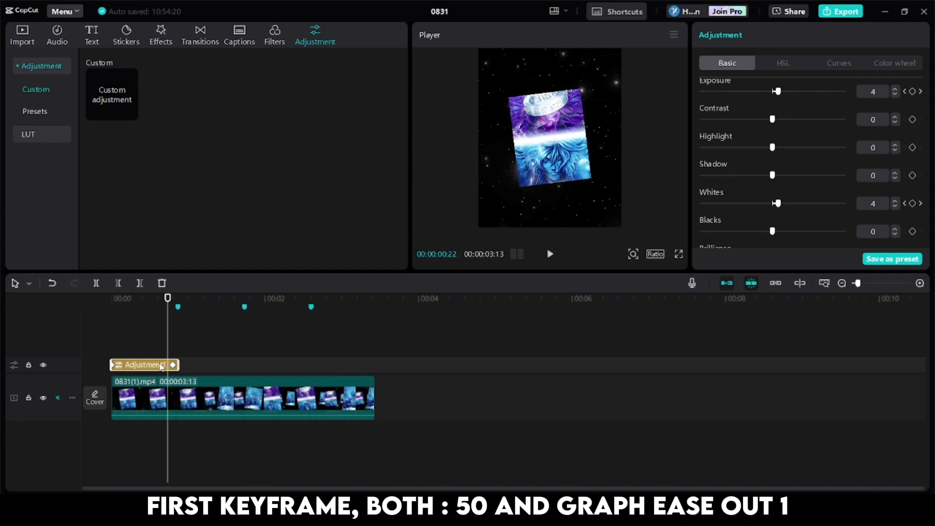
pyautogui.rightClick(165, 364)
pyautogui.click(195, 382)
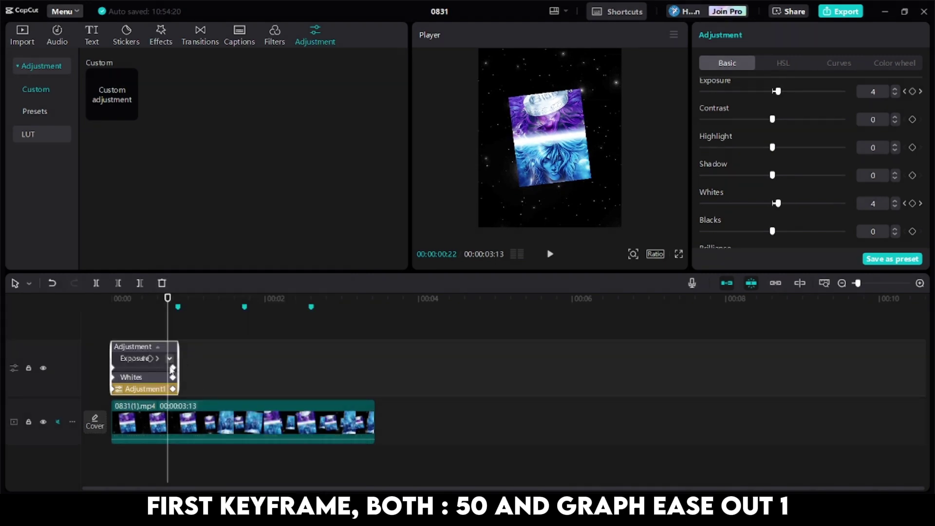
pyautogui.click(133, 359)
pyautogui.click(349, 383)
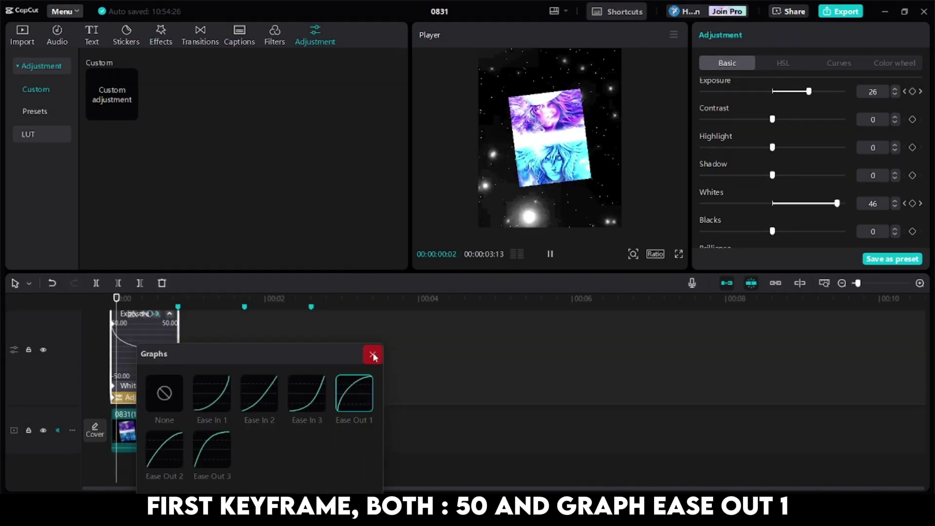
pyautogui.click(373, 355)
# - Apply the Ease Out 1 graph to the adjustment's Whites keyframes and hide the keyframe lanes
pyautogui.click(159, 385)
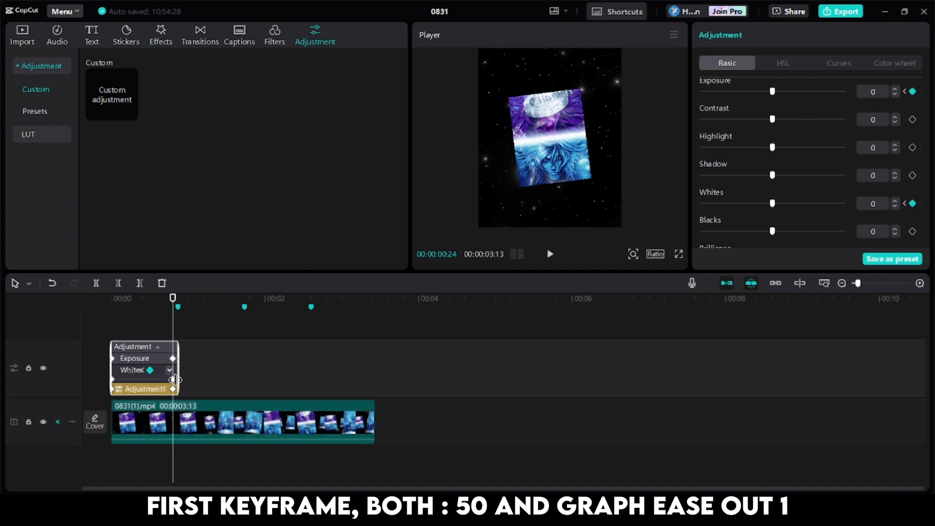
pyautogui.click(138, 372)
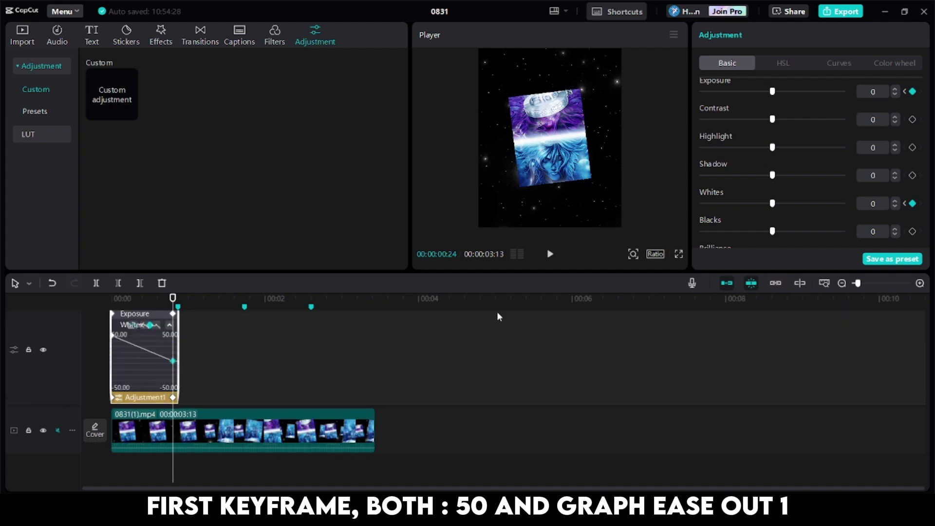
pyautogui.moveTo(857, 284); pyautogui.dragTo(872, 288)
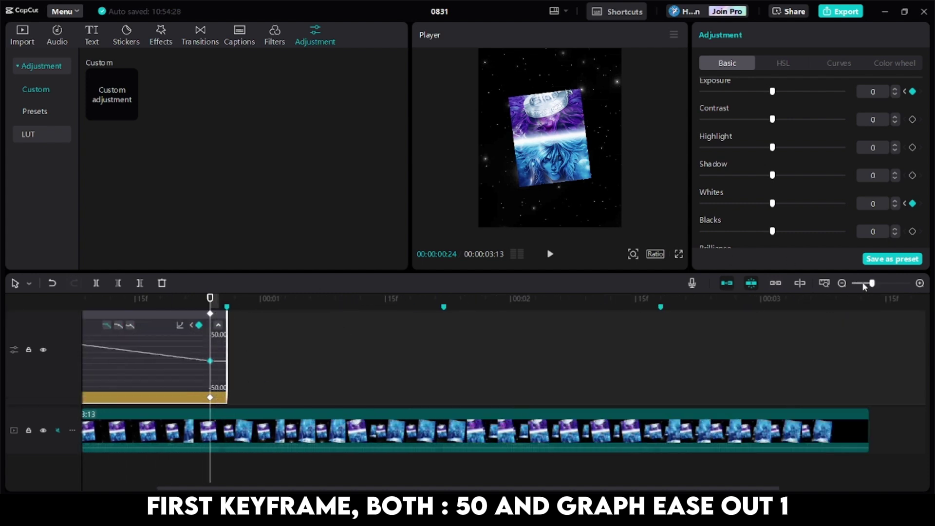
pyautogui.click(179, 328)
pyautogui.click(399, 371)
pyautogui.click(420, 328)
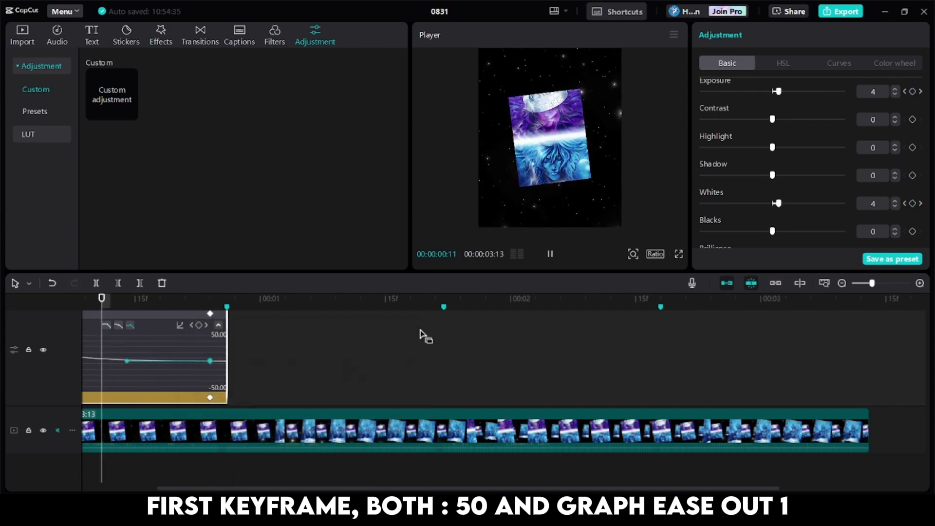
pyautogui.rightClick(174, 393)
pyautogui.click(214, 382)
# - Copy the keyframed adjustment to each of the three beat markers and cut the last copy at the clip's end
pyautogui.click(226, 332)
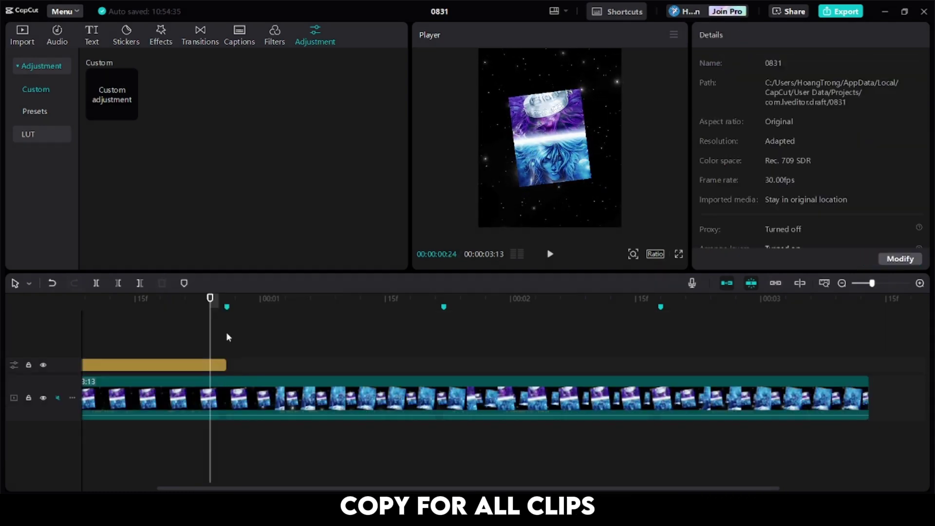
pyautogui.click(190, 367)
pyautogui.hotkey('ctrl', 'v')
pyautogui.moveTo(871, 282); pyautogui.dragTo(864, 284)
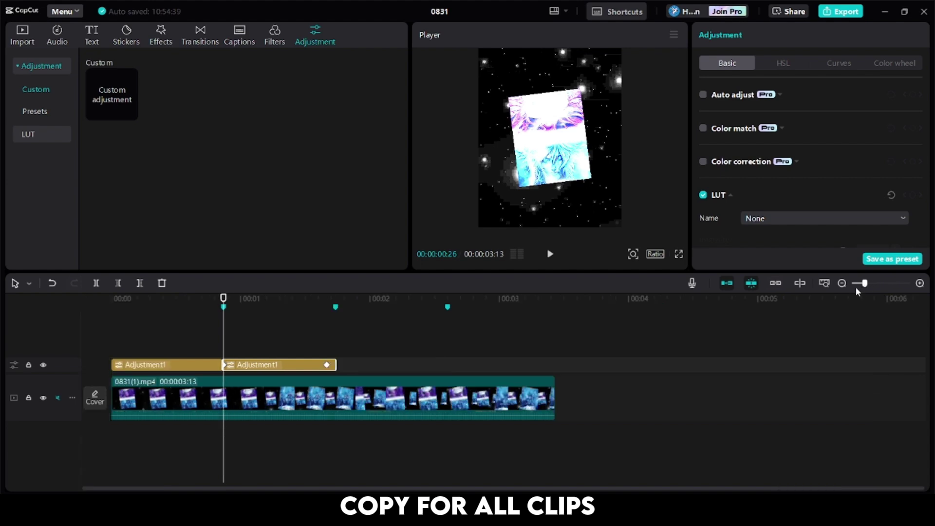
pyautogui.click(324, 331)
pyautogui.hotkey('ctrl', 'v')
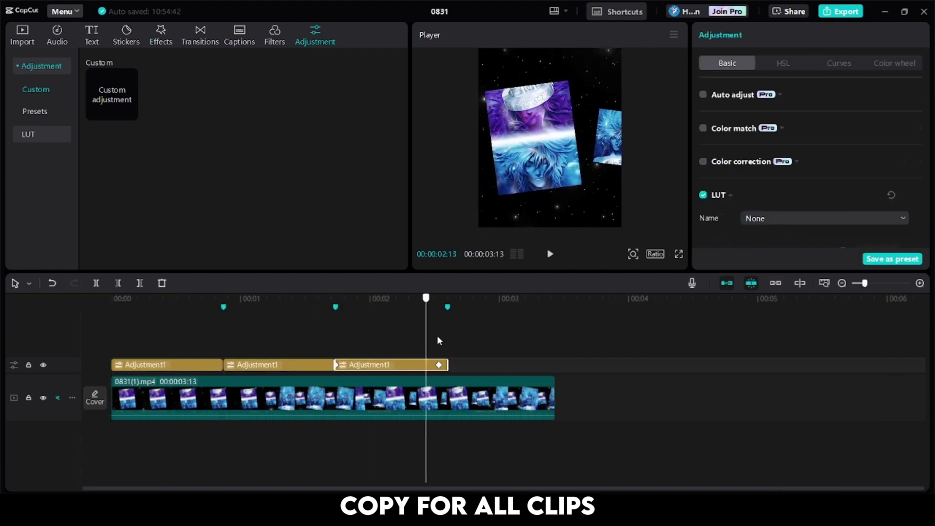
pyautogui.hotkey('ctrl', 'v')
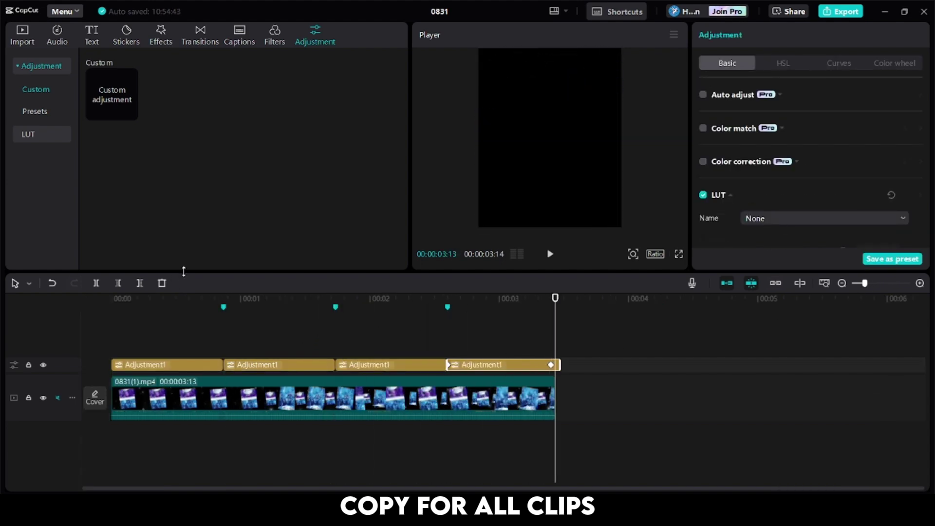
# - Play the edit from the start to review the brightness flashes on each beat
pyautogui.moveTo(146, 299); pyautogui.dragTo(131, 305)
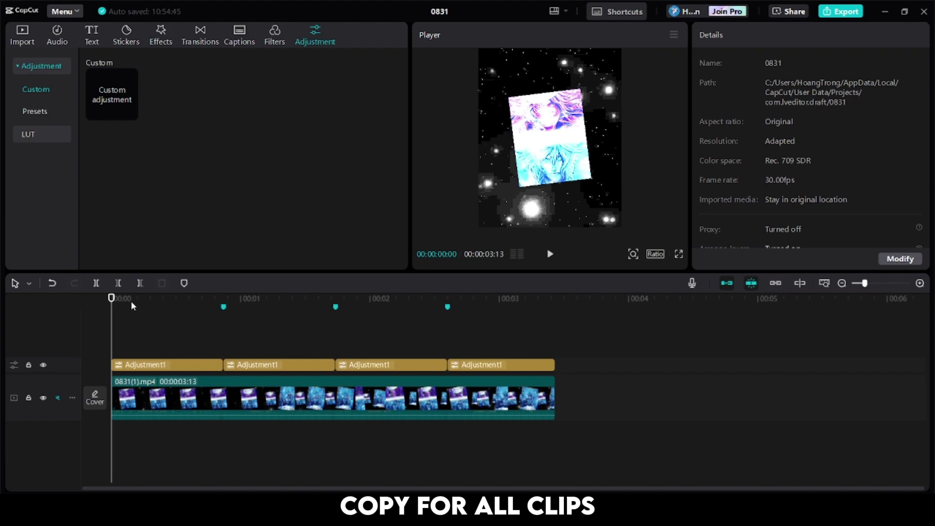
pyautogui.click(552, 259)
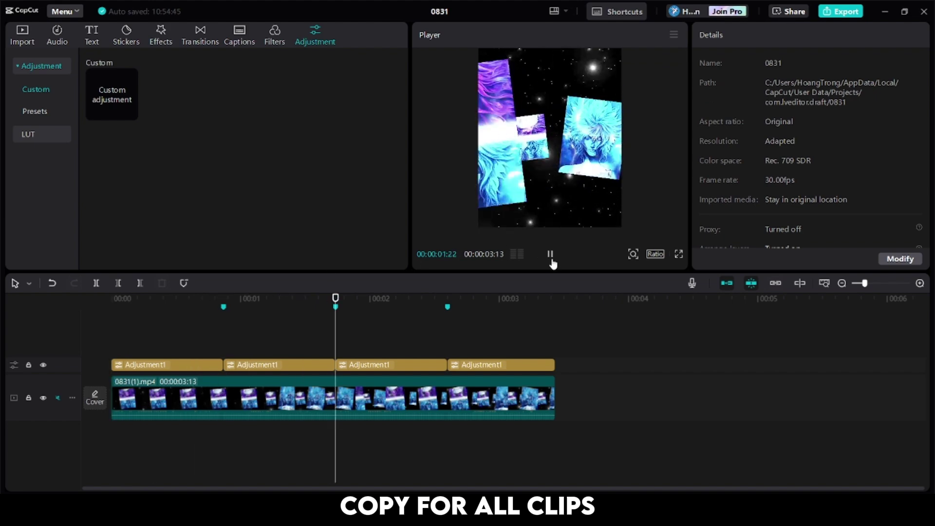
# - Add the Oblique Blur effect as a short segment across the first beat marker, with Blur 100 and Rotate 75
pyautogui.click(168, 37)
pyautogui.click(43, 69)
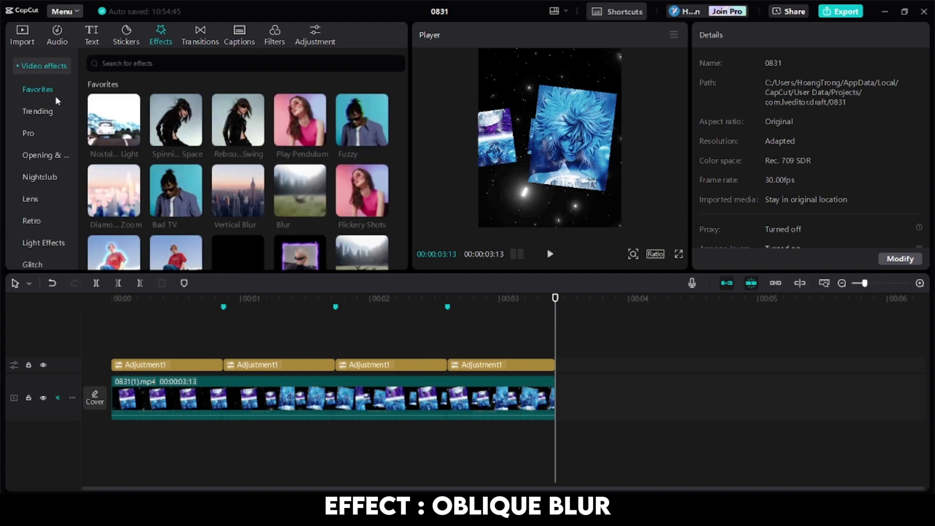
pyautogui.scroll(-3, 262, 184)
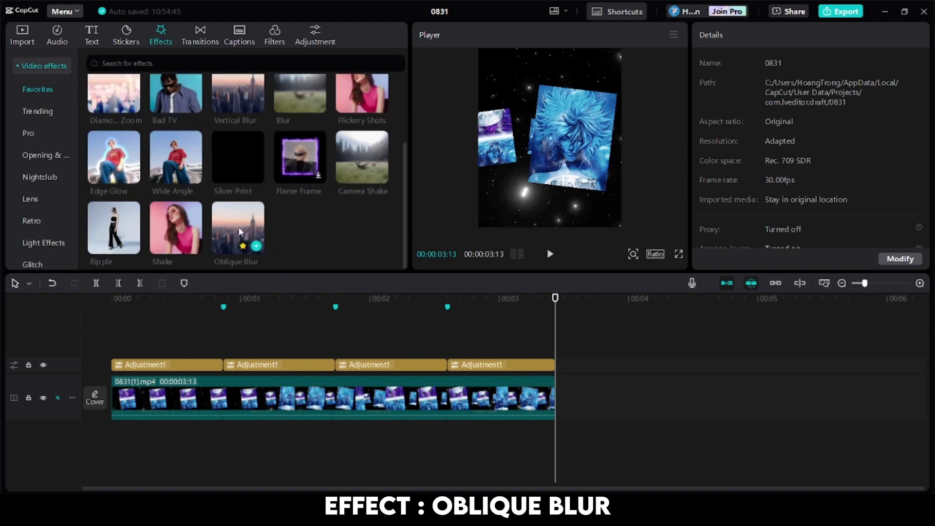
pyautogui.moveTo(238, 227); pyautogui.dragTo(215, 345)
pyautogui.click(239, 348)
pyautogui.click(140, 284)
pyautogui.click(223, 331)
pyautogui.click(226, 347)
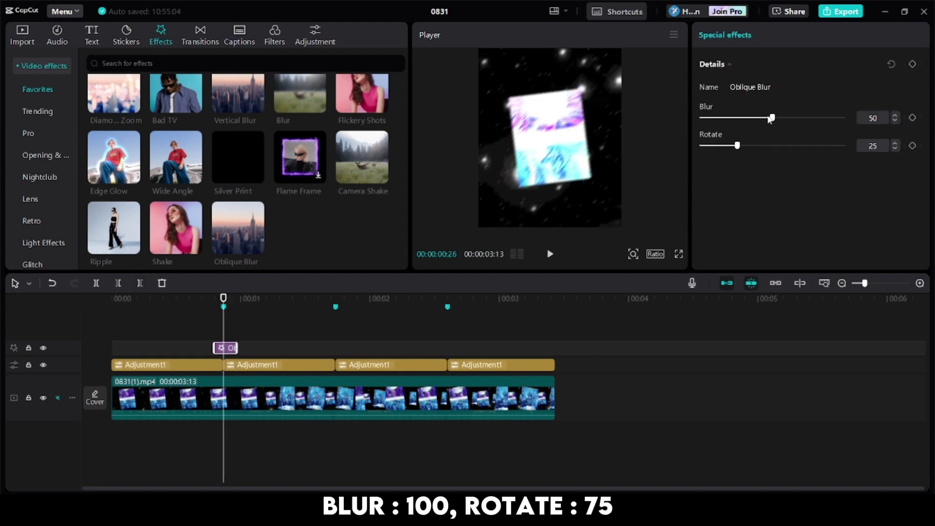
pyautogui.moveTo(772, 118); pyautogui.dragTo(845, 118)
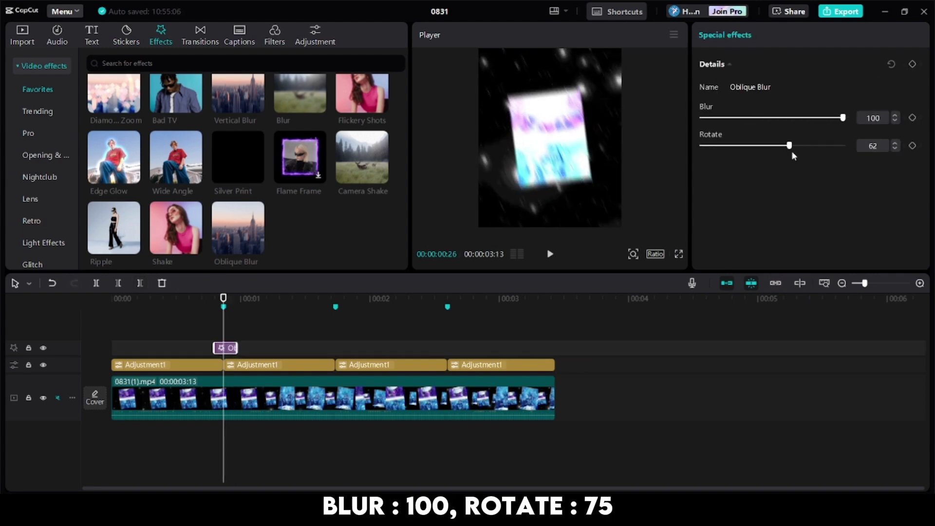
pyautogui.moveTo(799, 154); pyautogui.dragTo(808, 155)
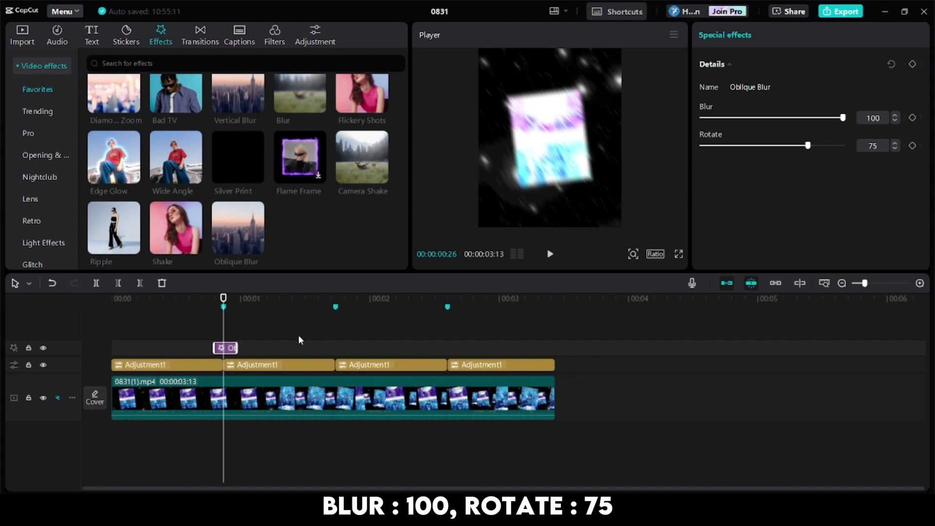
# - Copy the short Oblique Blur to the other two beat markers and the timeline start, cutting the start copy at 00:00:00:02
pyautogui.click(336, 335)
pyautogui.moveTo(335, 336)
pyautogui.mouseDown()
pyautogui.moveTo(326, 338)
pyautogui.moveTo(414, 346)
pyautogui.mouseUp()
pyautogui.hotkey('ctrl', 'v')
pyautogui.click(439, 319)
pyautogui.hotkey('ctrl', 'v')
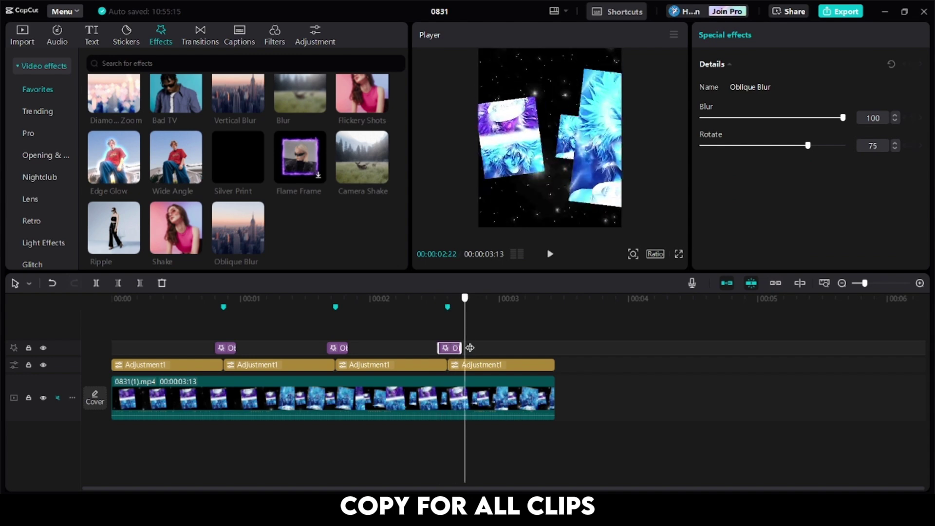
pyautogui.click(141, 319)
pyautogui.click(120, 321)
pyautogui.hotkey('ctrl', 'v')
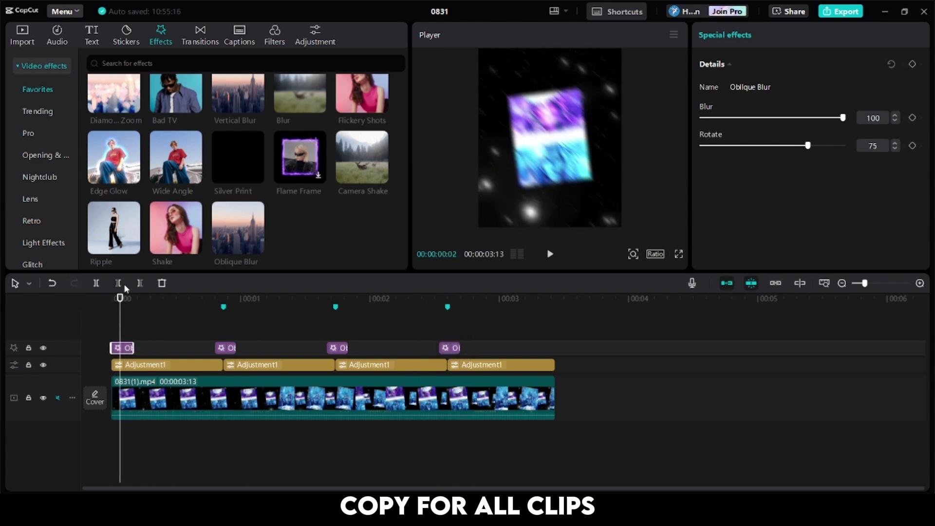
# - Play the edit from the start to review the blur on each beat
pyautogui.click(116, 327)
pyautogui.click(550, 254)
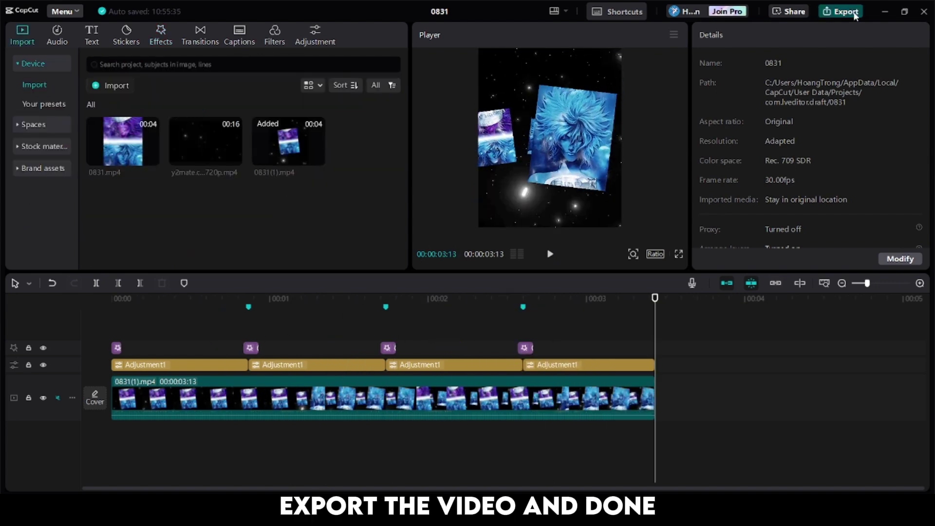
# - Export the finished edit as 0831(2), a 1080P H.264 mp4 at 30fps
pyautogui.click(854, 15)
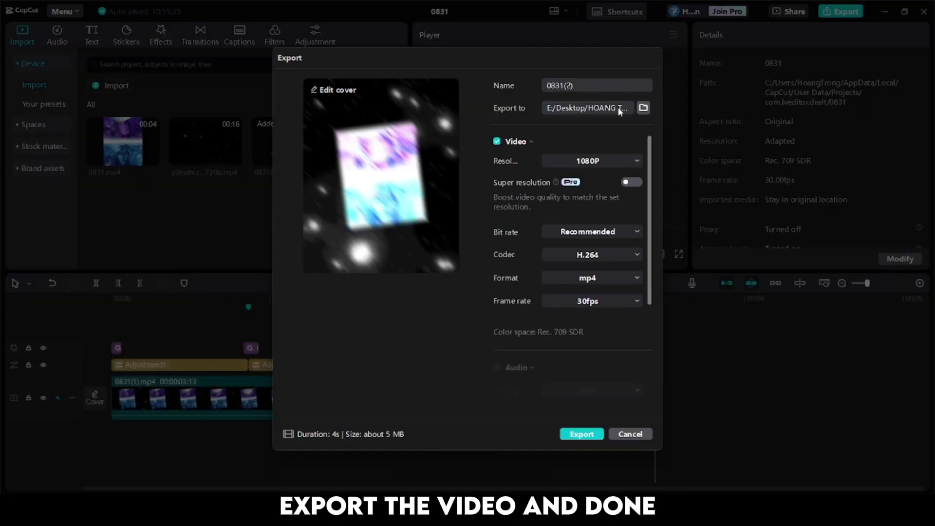
pyautogui.click(582, 435)
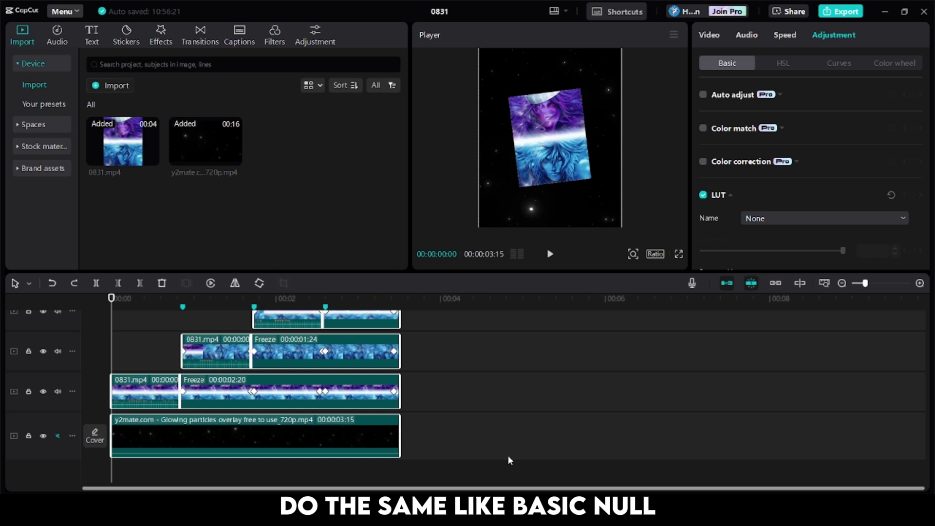
# - Deselect the stacked clips and scrub through the layered edit from the start to 00:00:02:11
pyautogui.scroll(2, 605, 351)
pyautogui.click(102, 345)
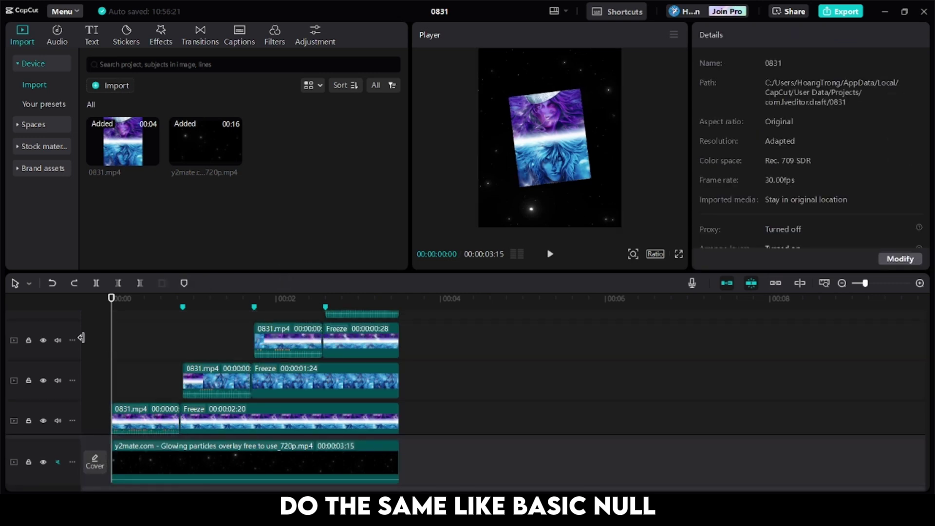
pyautogui.moveTo(111, 362); pyautogui.dragTo(262, 367)
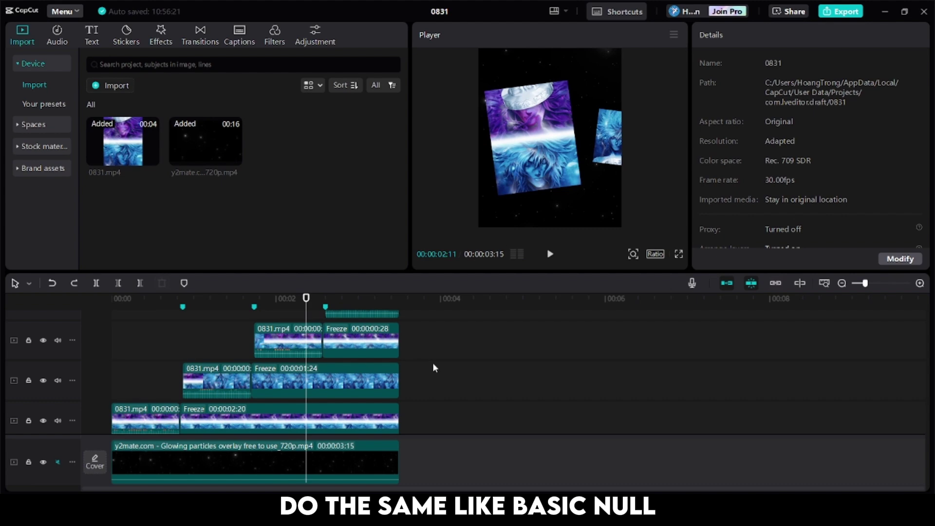
# - Delete the third clip's freeze segment and extend the clip to the third beat marker
pyautogui.scroll(1, 434, 367)
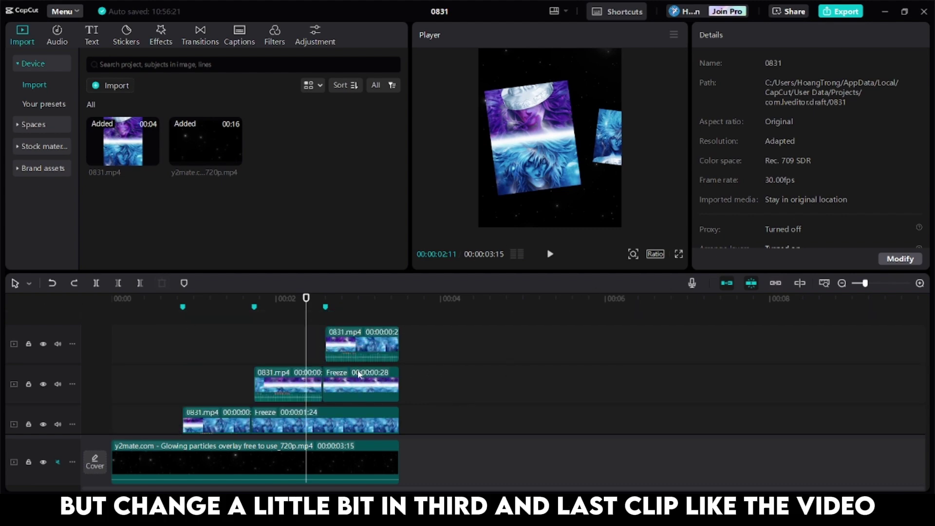
pyautogui.click(383, 387)
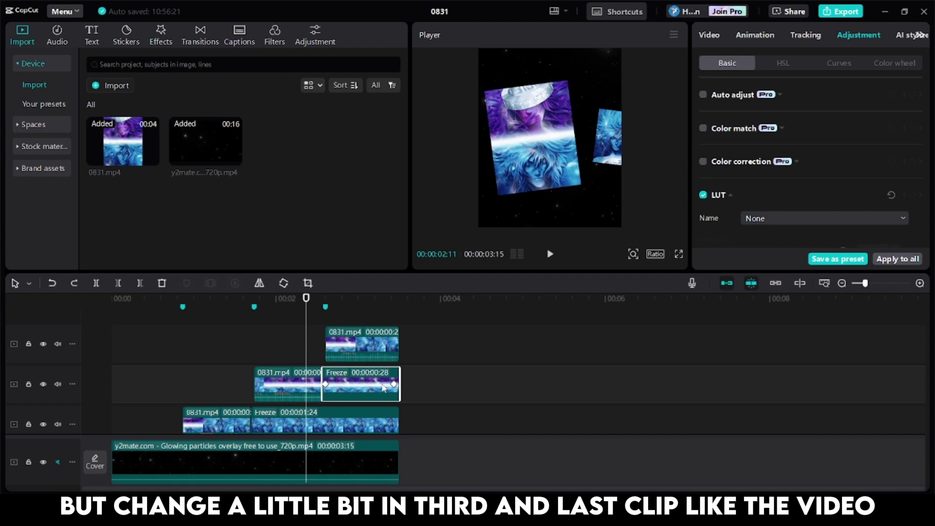
pyautogui.scroll(-1, 413, 390)
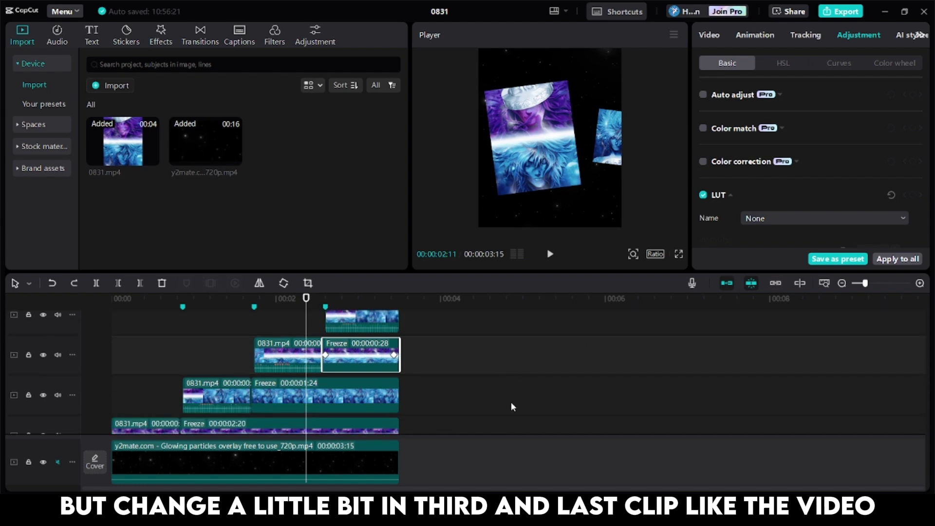
pyautogui.press('Delete')
pyautogui.click(357, 332)
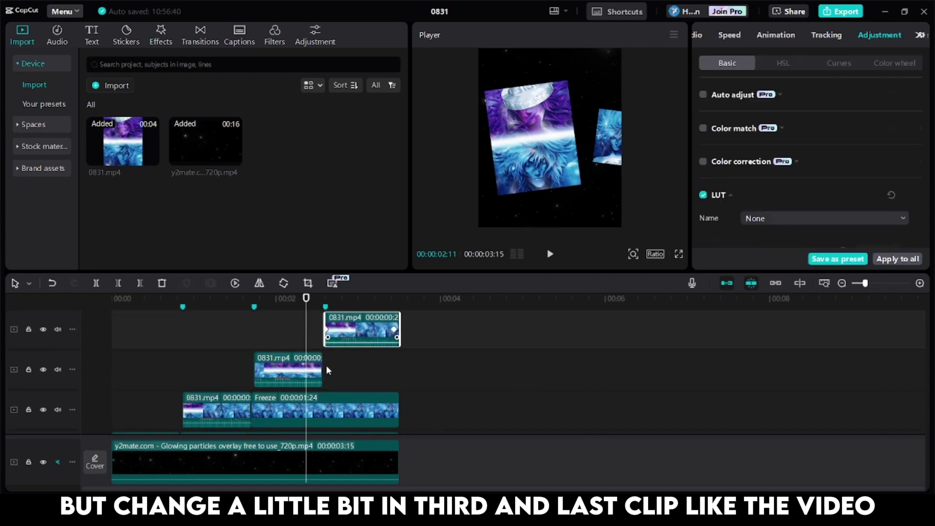
pyautogui.click(317, 372)
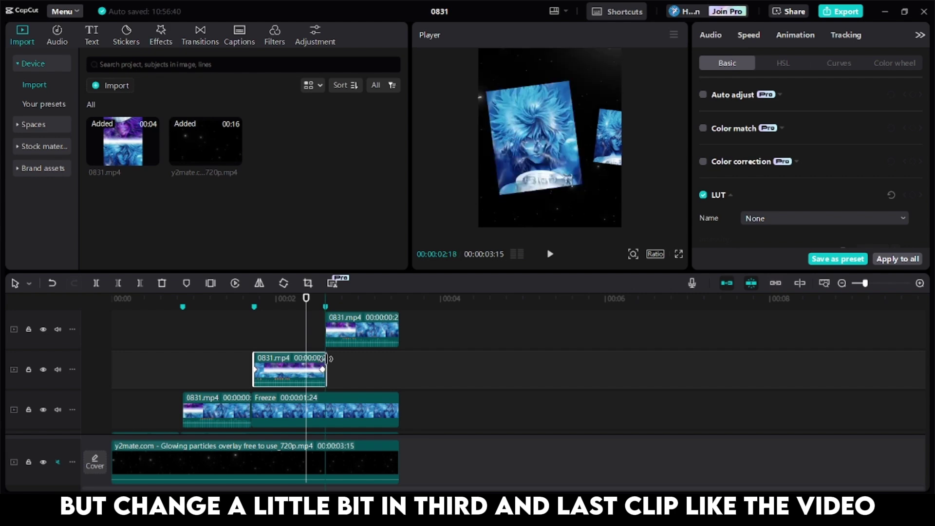
pyautogui.moveTo(323, 361)
pyautogui.mouseDown()
pyautogui.moveTo(322, 333)
pyautogui.moveTo(322, 356)
pyautogui.mouseUp()
# - Set the last clip's X position to -333 and its rotation to -7.5° to match the third clip
pyautogui.moveTo(311, 302); pyautogui.dragTo(328, 302)
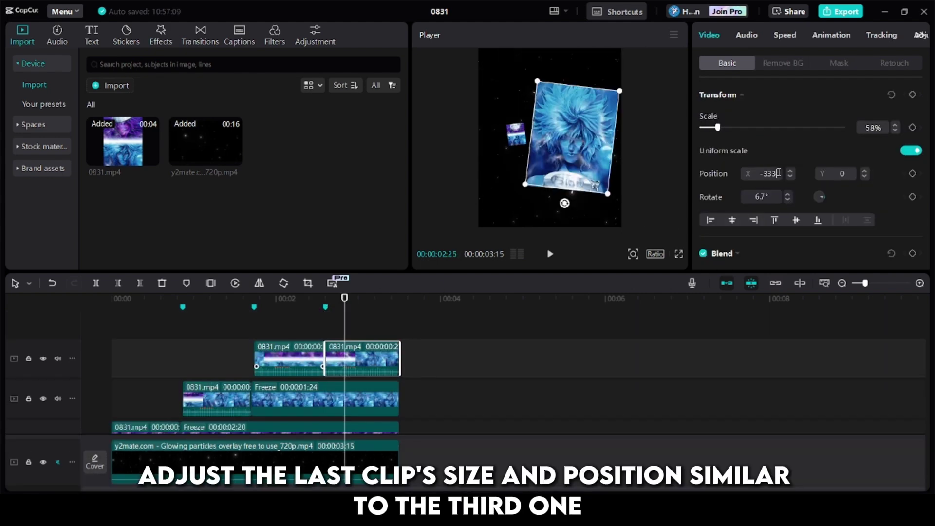
pyautogui.click(777, 173)
pyautogui.write('-333')
pyautogui.press('Return')
pyautogui.click(323, 333)
pyautogui.click(321, 333)
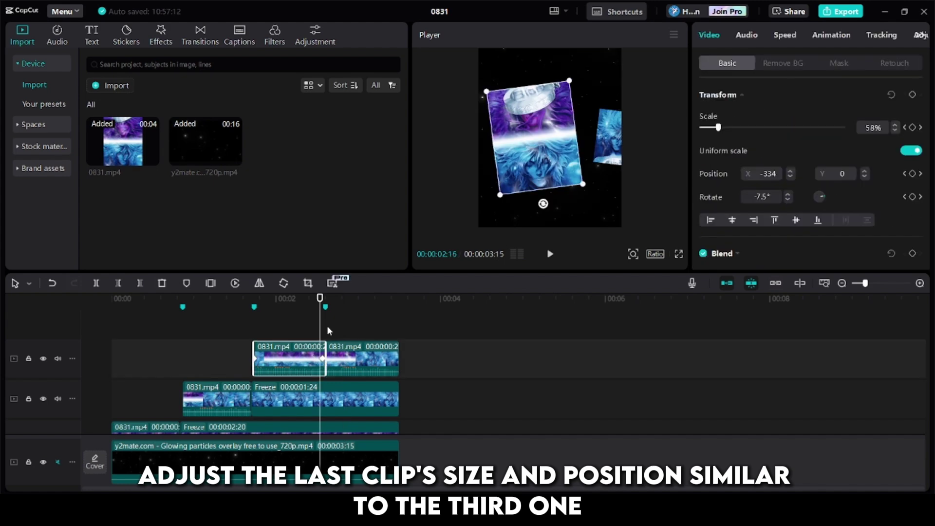
pyautogui.moveTo(322, 331); pyautogui.dragTo(334, 333)
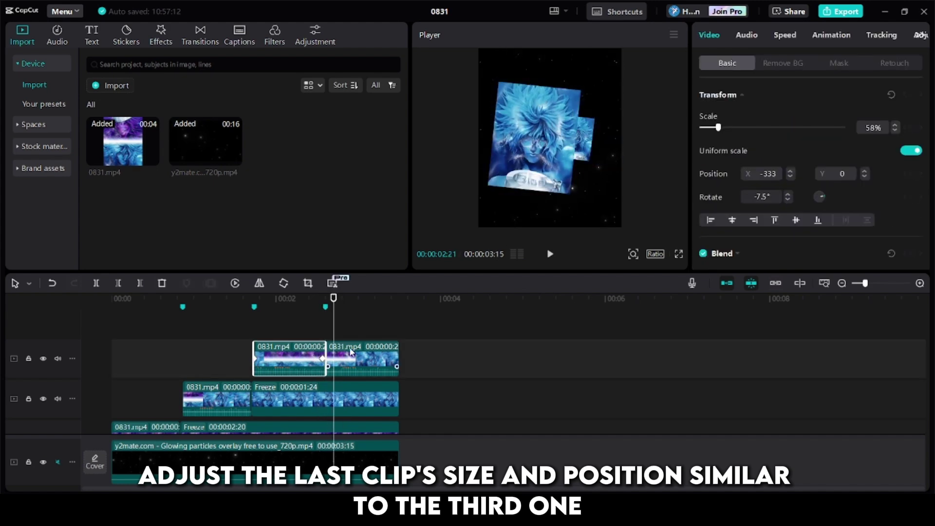
pyautogui.click(349, 359)
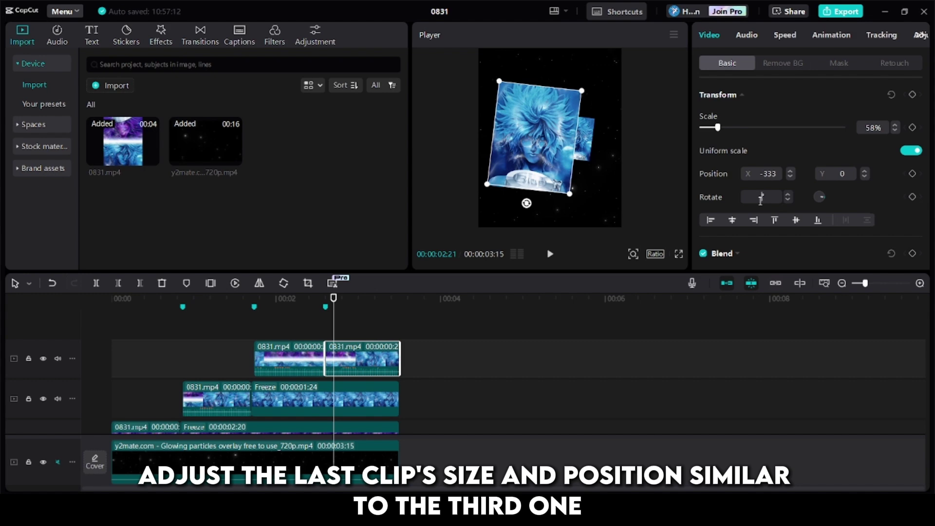
pyautogui.press('Return')
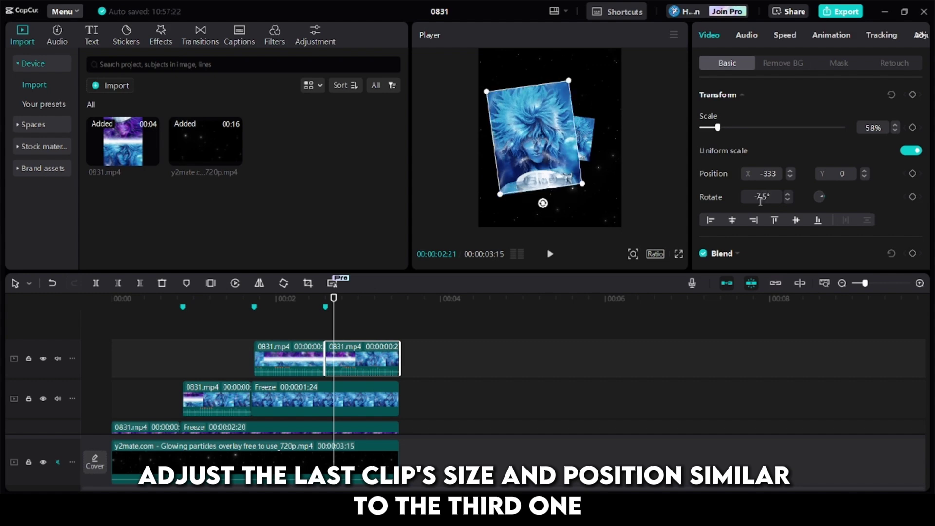
# - Apply the Flip out-animation to the third clip
pyautogui.moveTo(334, 325); pyautogui.dragTo(306, 335)
pyautogui.click(307, 329)
pyautogui.click(321, 332)
pyautogui.click(317, 358)
pyautogui.click(831, 37)
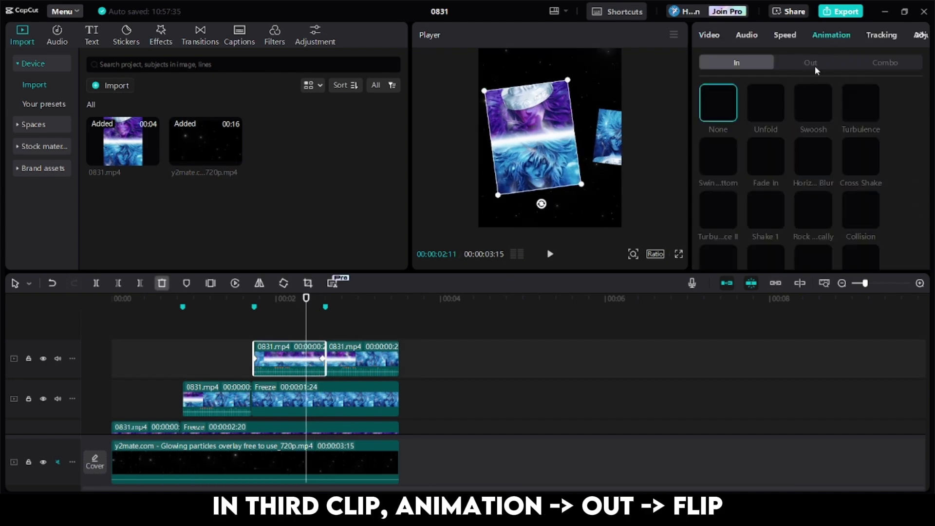
pyautogui.click(814, 66)
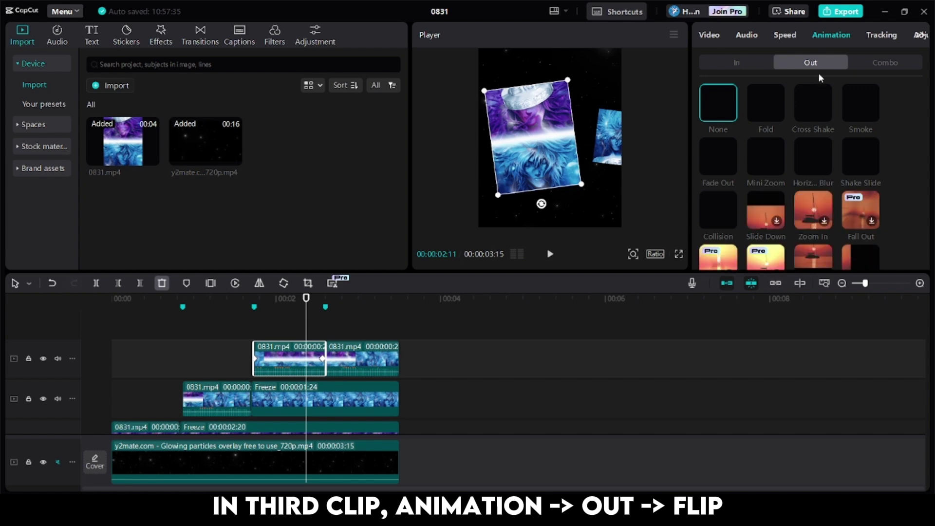
pyautogui.scroll(-4, 801, 141)
pyautogui.scroll(-6, 788, 170)
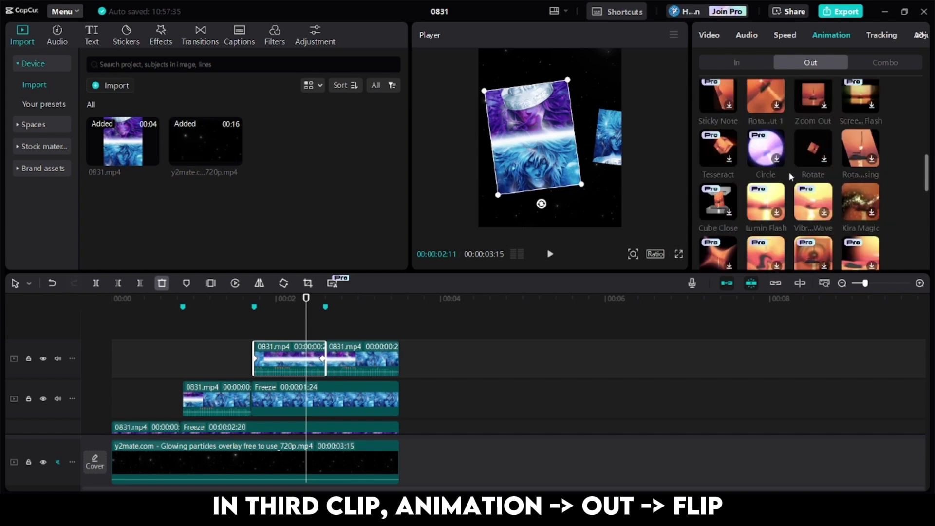
pyautogui.scroll(5, 791, 185)
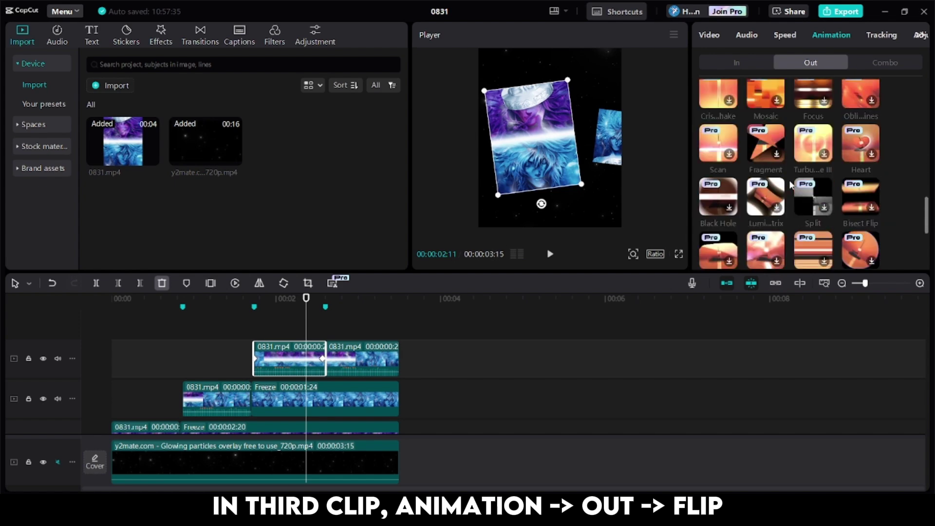
pyautogui.scroll(2, 803, 159)
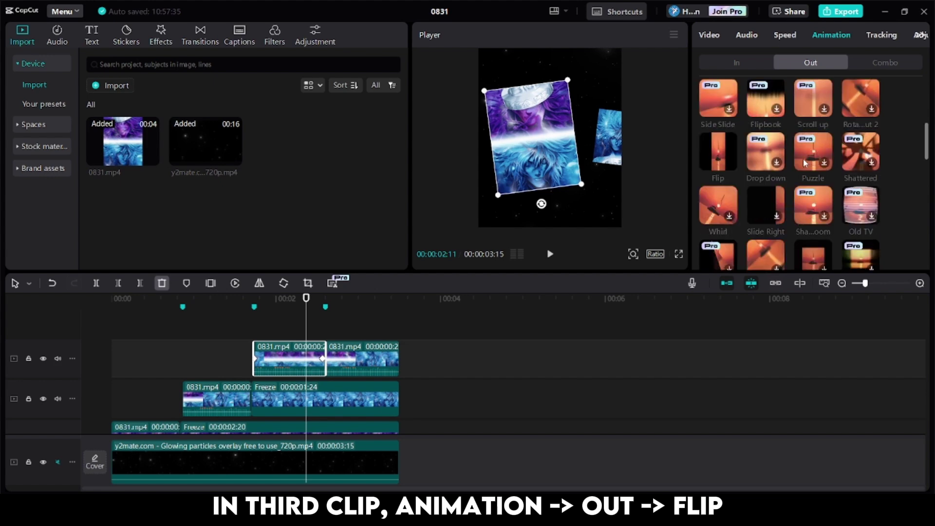
pyautogui.click(717, 158)
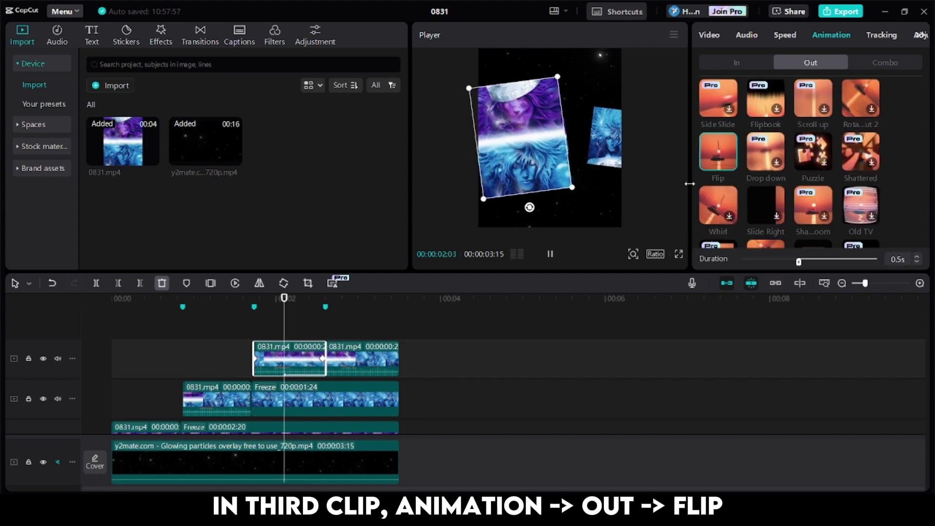
# - Apply the Flip in-animation to the last clip
pyautogui.click(364, 363)
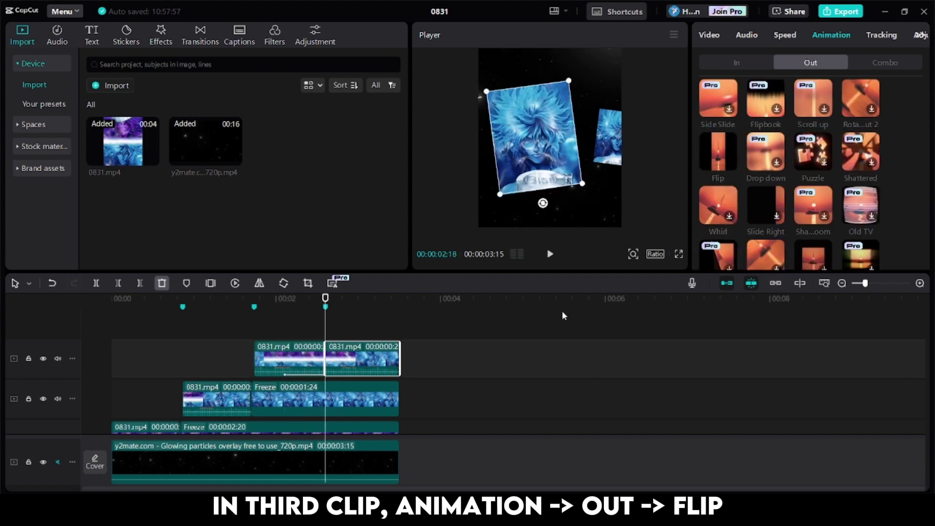
pyautogui.click(721, 64)
pyautogui.scroll(-5, 774, 172)
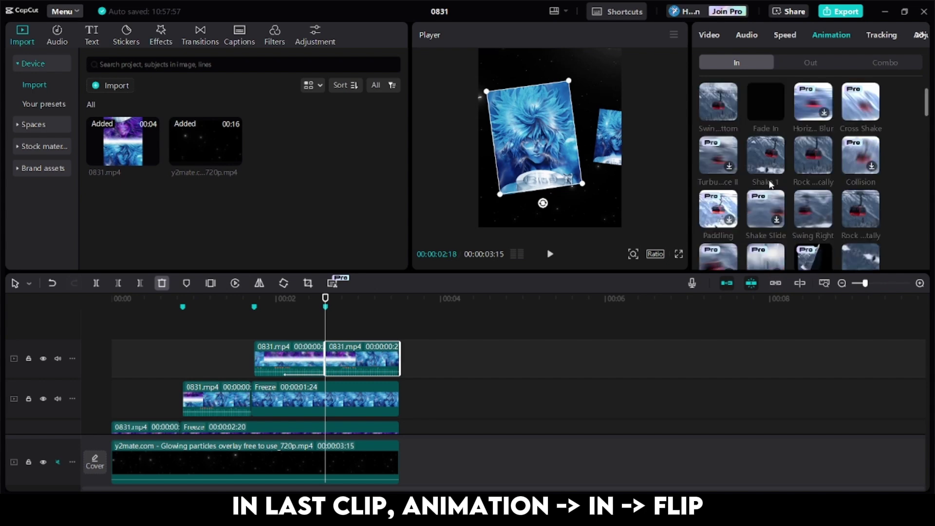
pyautogui.scroll(-4, 769, 183)
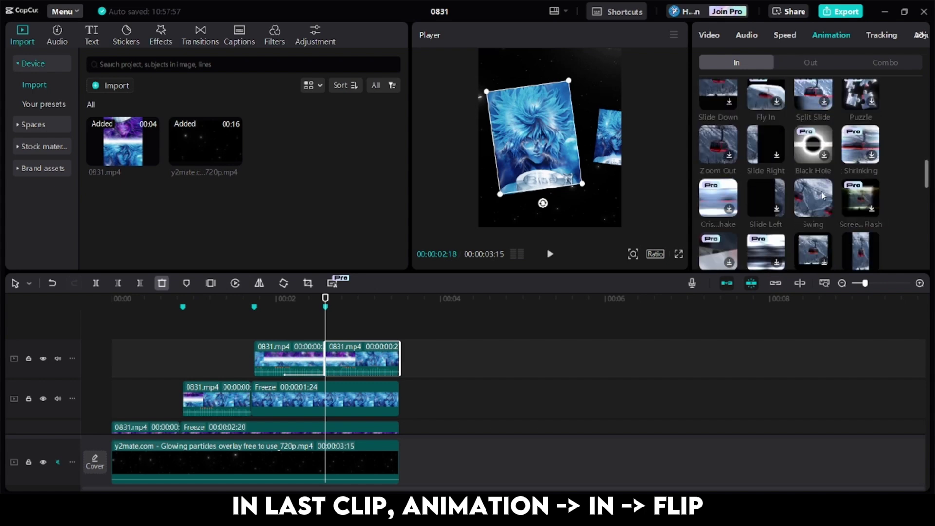
pyautogui.scroll(-1, 823, 202)
pyautogui.scroll(-1, 890, 223)
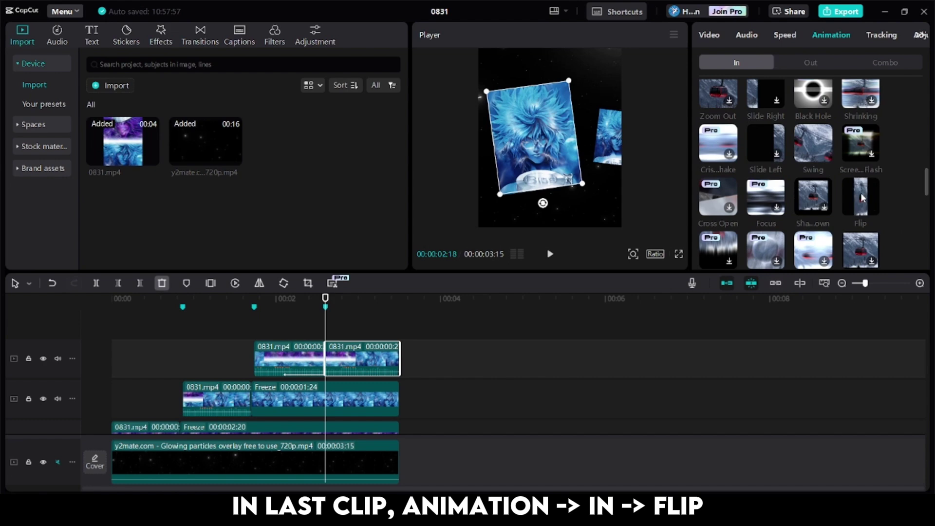
pyautogui.click(870, 201)
# - Play and scrub the edit to review the flip between the third and last clips
pyautogui.moveTo(196, 356); pyautogui.dragTo(106, 366)
pyautogui.click(551, 256)
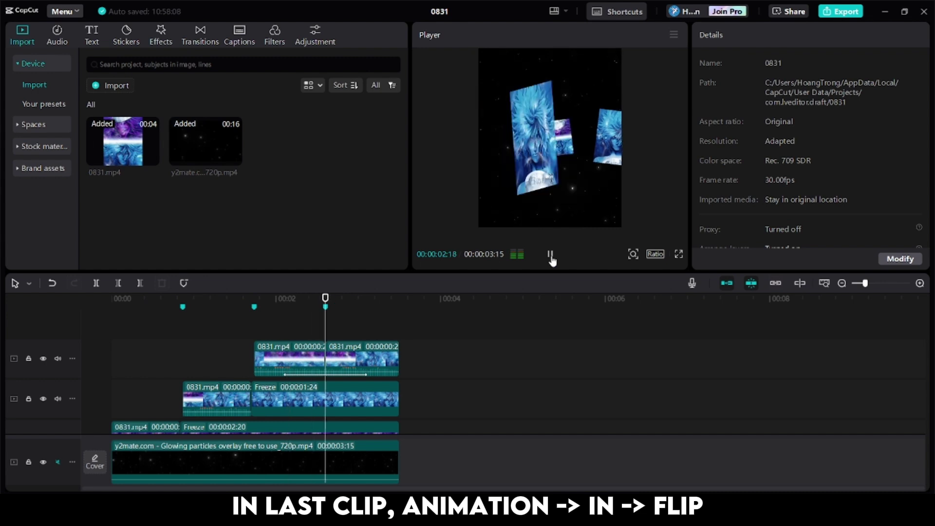
pyautogui.click(551, 256)
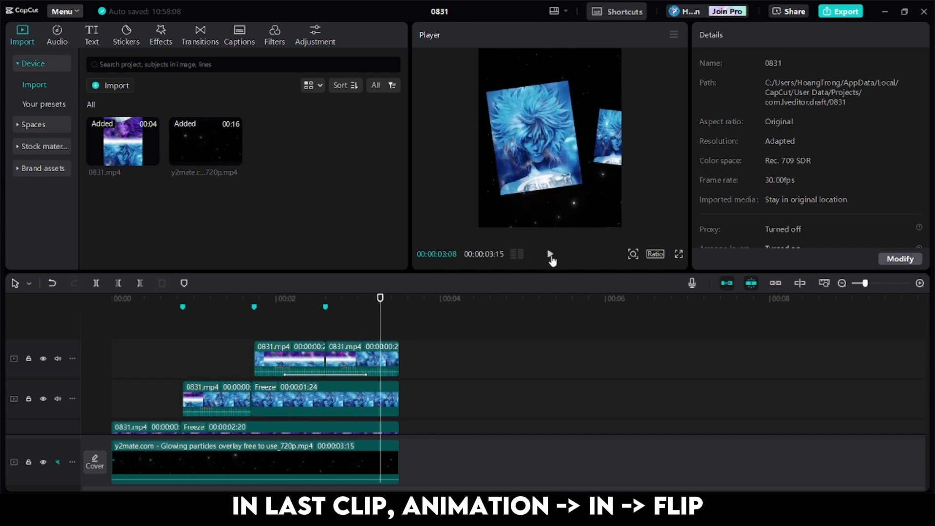
pyautogui.click(551, 255)
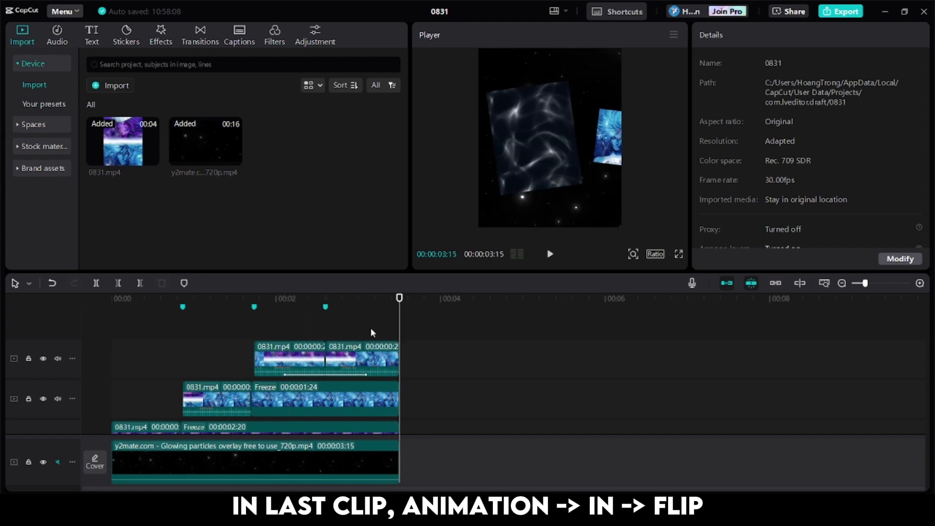
pyautogui.moveTo(371, 329); pyautogui.dragTo(358, 376)
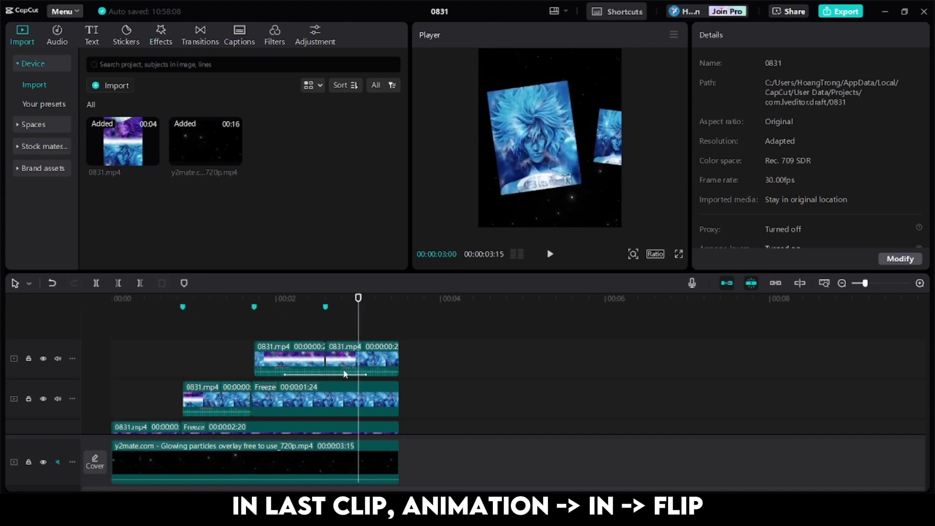
pyautogui.scroll(-1, 327, 375)
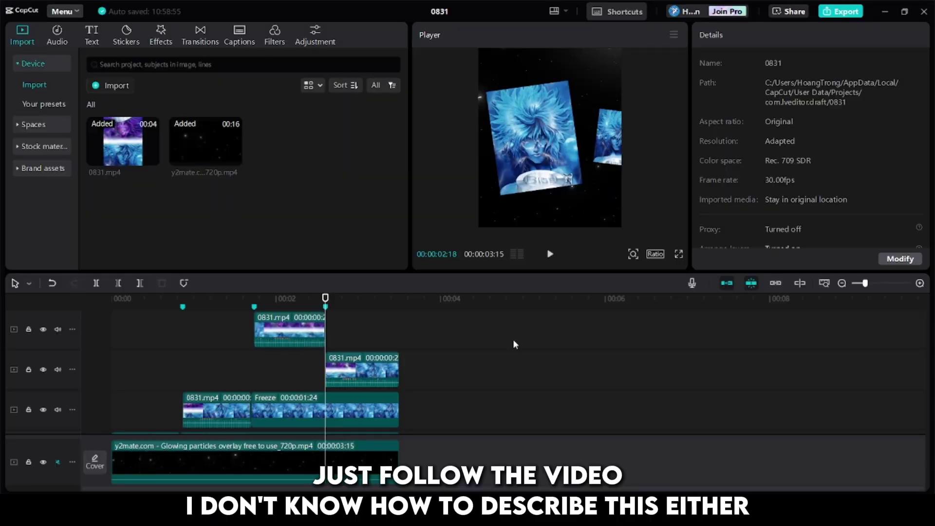
# - Add a freeze frame at the end of the third clip at 00:00:02:18 and trim it at 00:00:03:15
pyautogui.click(308, 342)
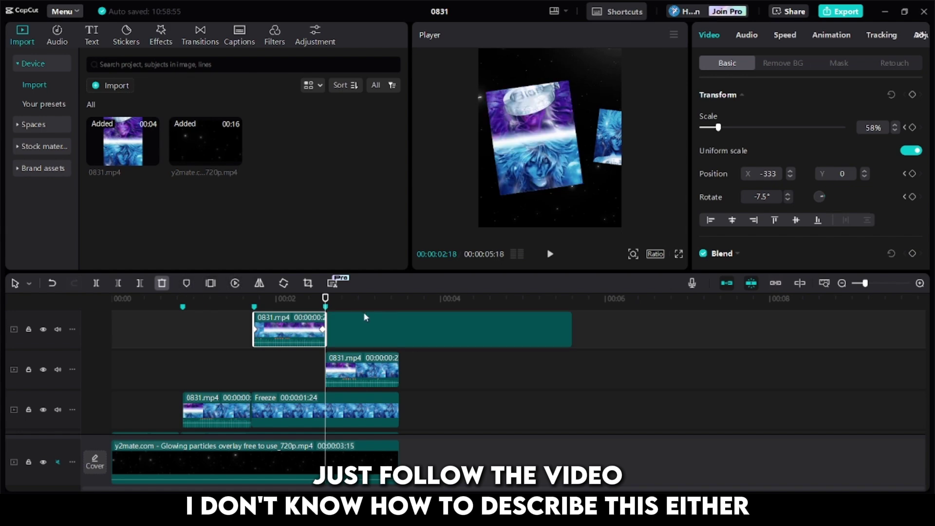
pyautogui.click(305, 309)
pyautogui.moveTo(304, 308); pyautogui.dragTo(402, 323)
pyautogui.click(140, 283)
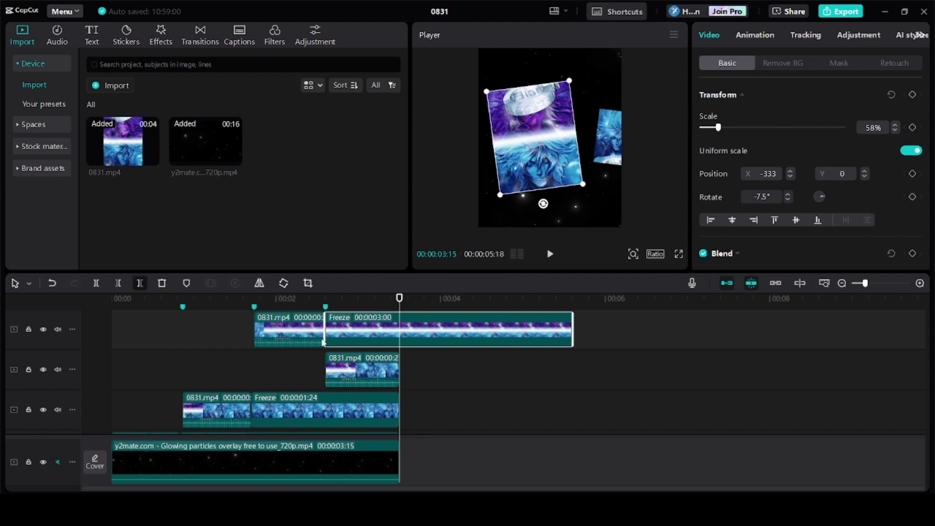
pyautogui.click(314, 359)
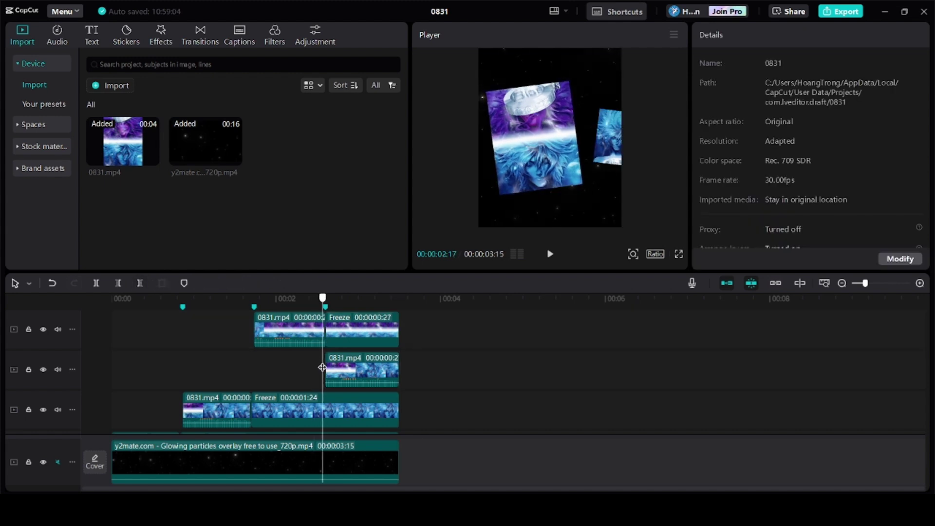
# - Keyframe the third clip's freeze segment to slide upward between 00:00:02:18 and 00:00:03:14
pyautogui.click(356, 334)
pyautogui.moveTo(869, 282); pyautogui.dragTo(874, 283)
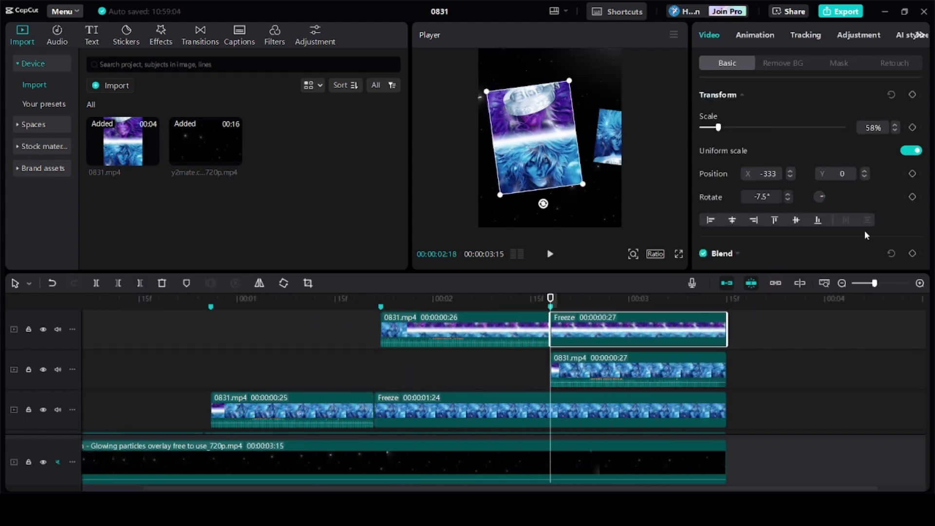
pyautogui.click(490, 375)
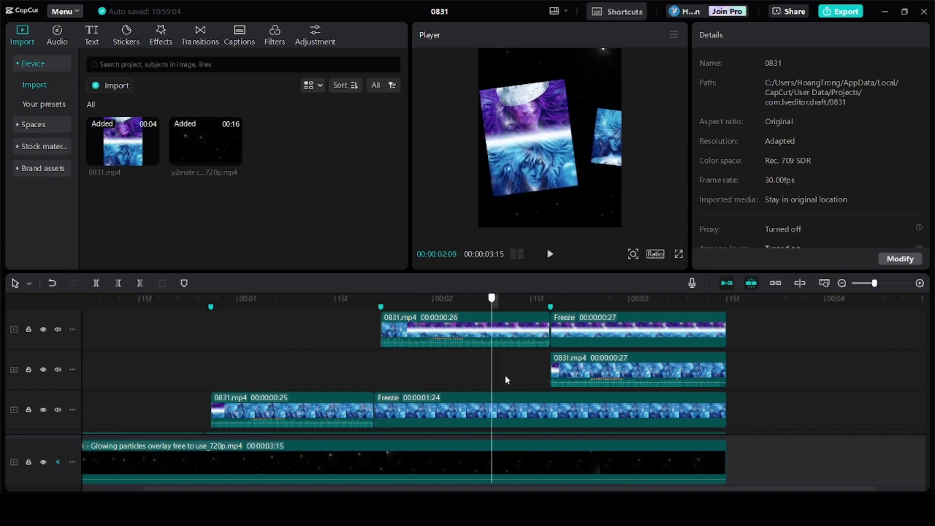
pyautogui.click(558, 332)
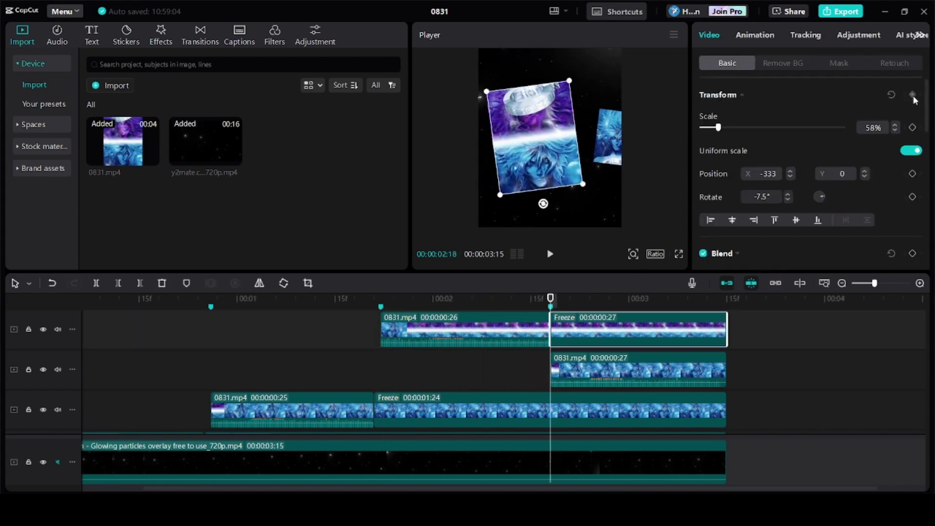
pyautogui.moveTo(577, 300); pyautogui.dragTo(720, 307)
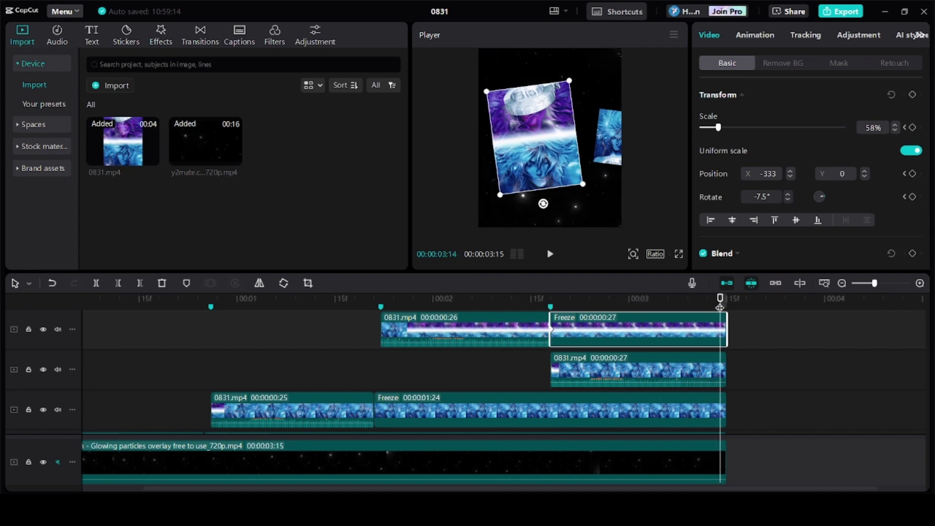
pyautogui.moveTo(542, 157); pyautogui.dragTo(529, 114)
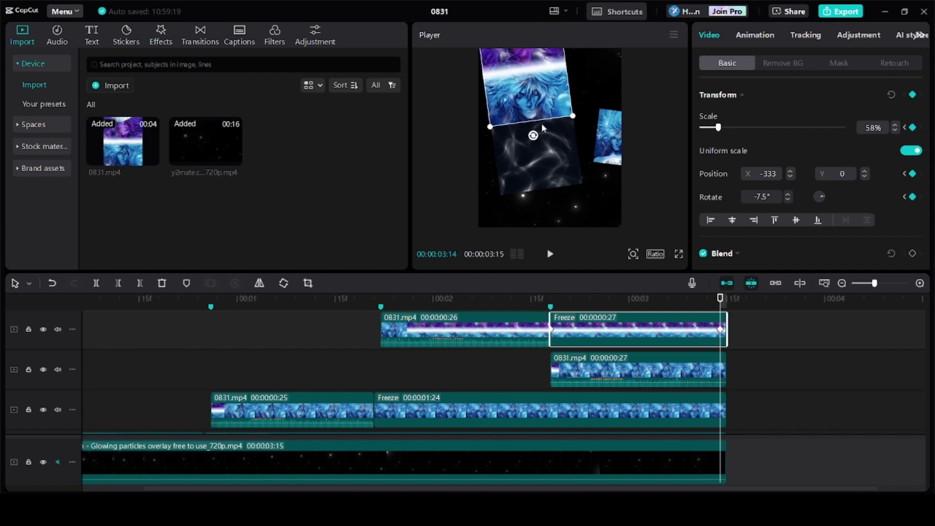
pyautogui.moveTo(720, 302)
pyautogui.mouseDown()
pyautogui.moveTo(556, 312)
pyautogui.moveTo(551, 326)
pyautogui.moveTo(622, 300)
pyautogui.moveTo(720, 301)
pyautogui.mouseUp()
# - Move the last clip downward at 00:00:03:14 to keyframe it sliding down beneath the freeze segment
pyautogui.click(572, 369)
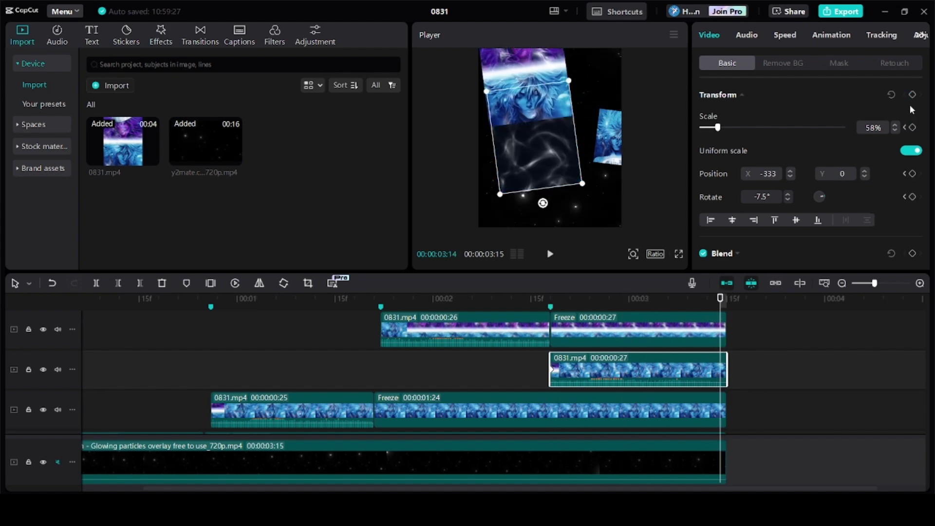
pyautogui.moveTo(525, 146); pyautogui.dragTo(527, 172)
pyautogui.click(523, 362)
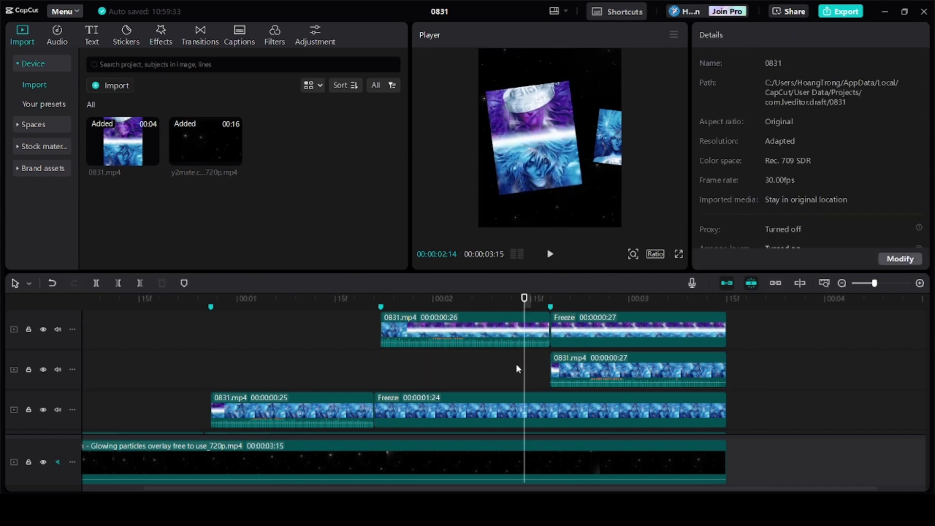
# - At 00:00:03:14, nudge the third clip's freeze segment to about X -529, Y 1422 and the last clip to about X -242, Y -704
pyautogui.click(516, 367)
pyautogui.moveTo(517, 372); pyautogui.dragTo(688, 383)
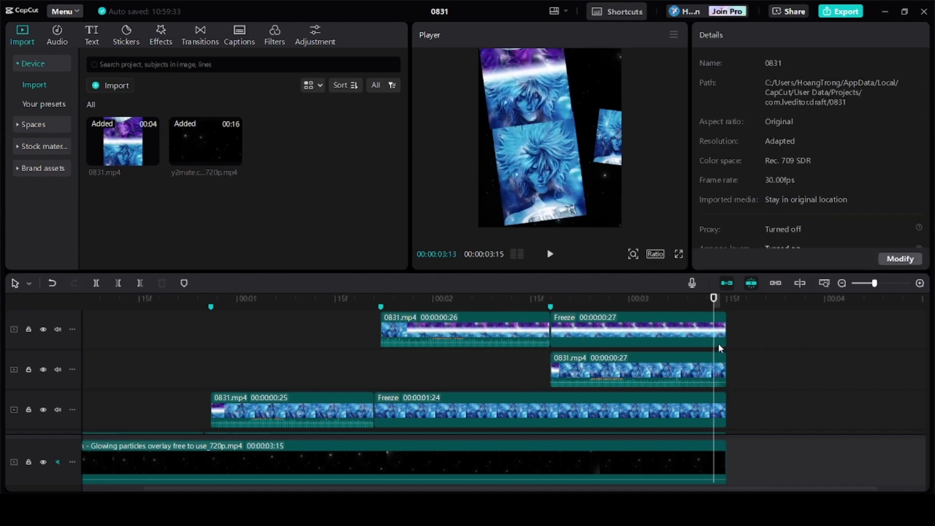
pyautogui.click(722, 323)
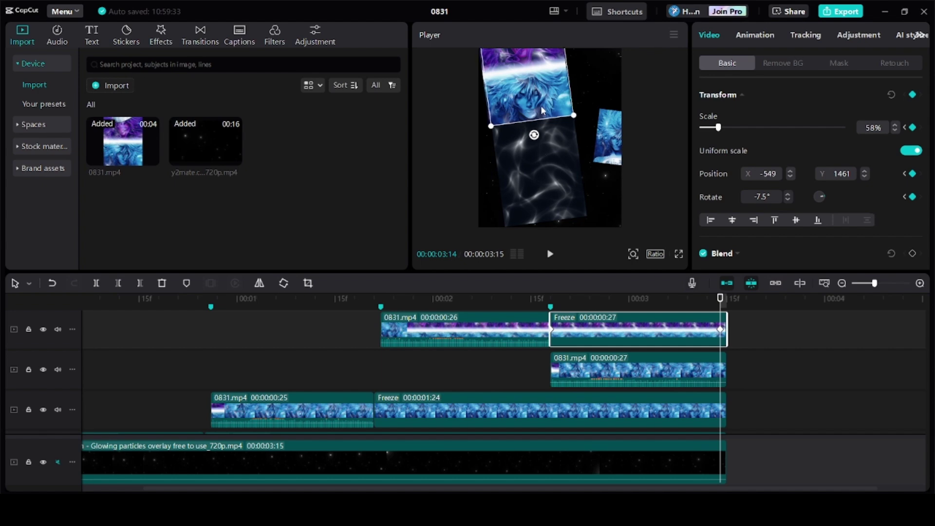
pyautogui.moveTo(542, 109); pyautogui.dragTo(541, 112)
pyautogui.click(690, 375)
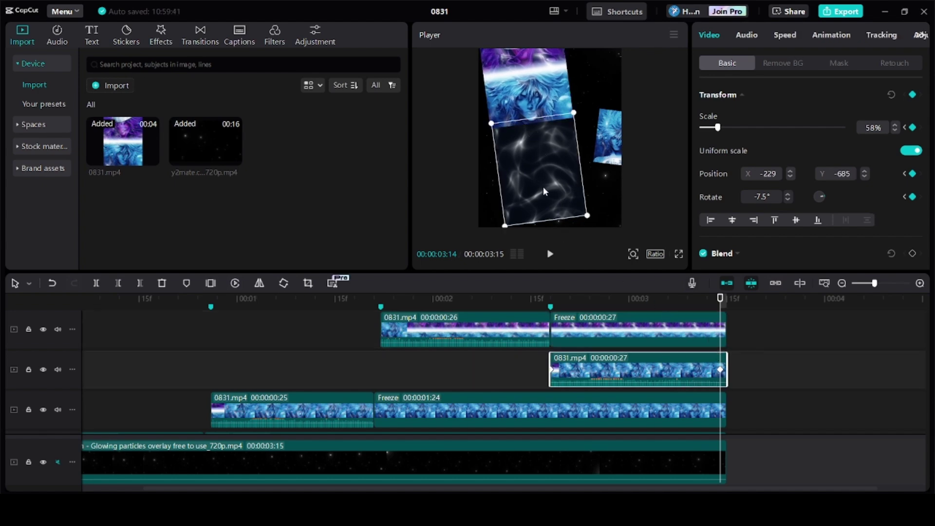
pyautogui.moveTo(543, 190); pyautogui.dragTo(545, 193)
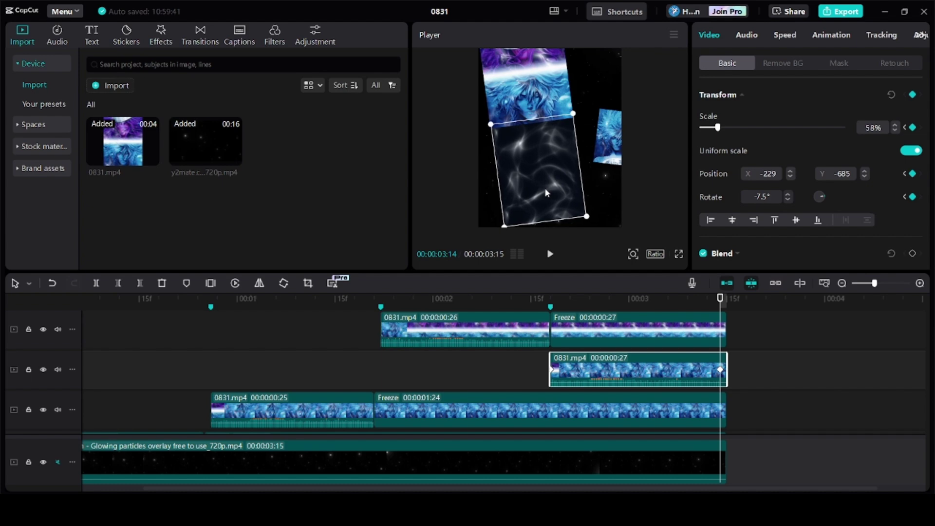
pyautogui.click(495, 366)
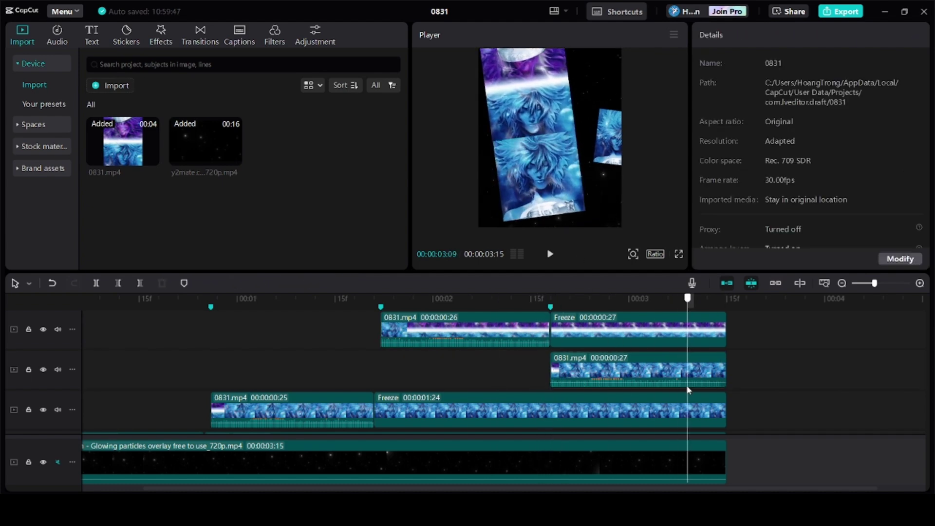
# - Show the keyframe animation of the third clip's freeze segment and apply the Ease Out 1 graph to its Y and X position
pyautogui.rightClick(642, 333)
pyautogui.click(691, 435)
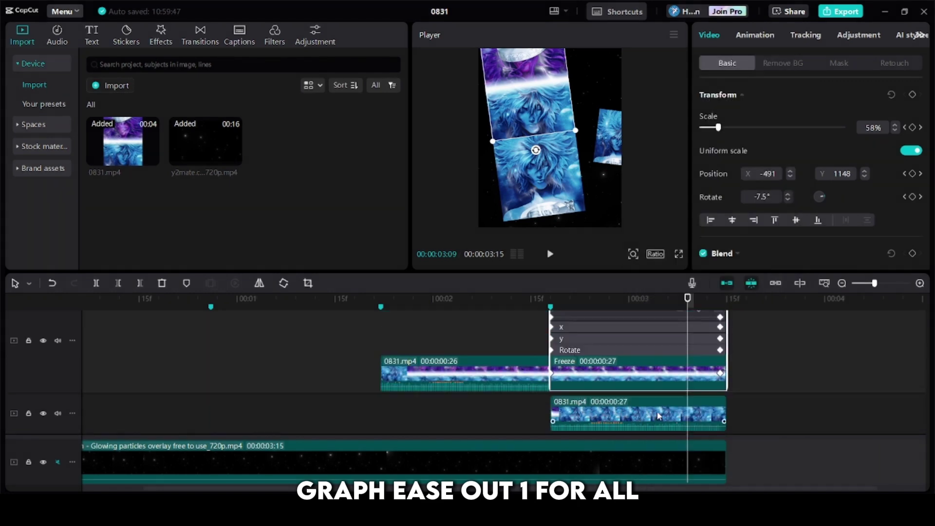
pyautogui.scroll(1, 709, 349)
pyautogui.click(679, 361)
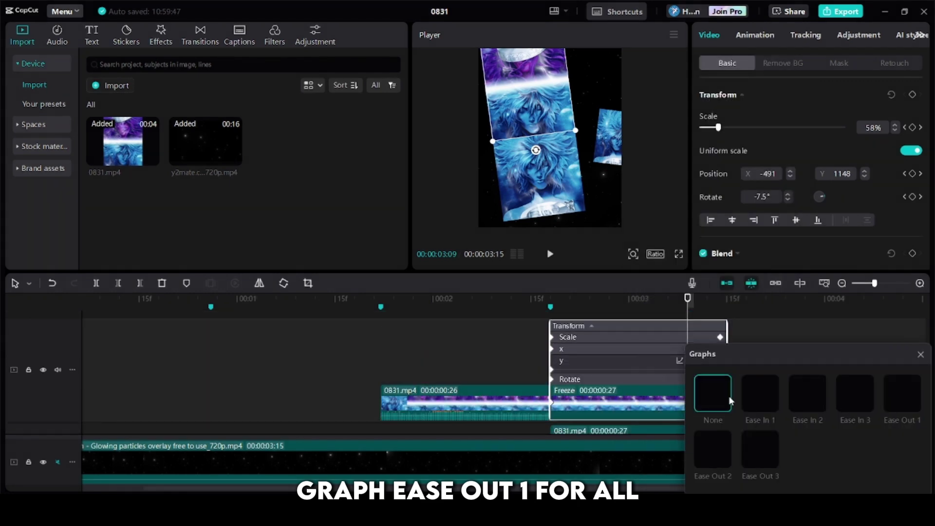
pyautogui.click(891, 401)
pyautogui.click(920, 353)
pyautogui.scroll(2, 762, 355)
pyautogui.click(719, 371)
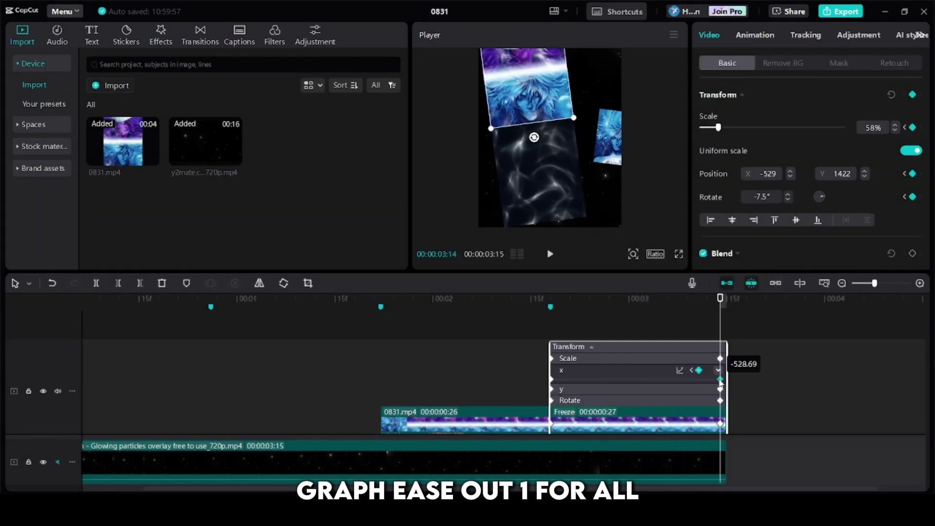
pyautogui.click(680, 371)
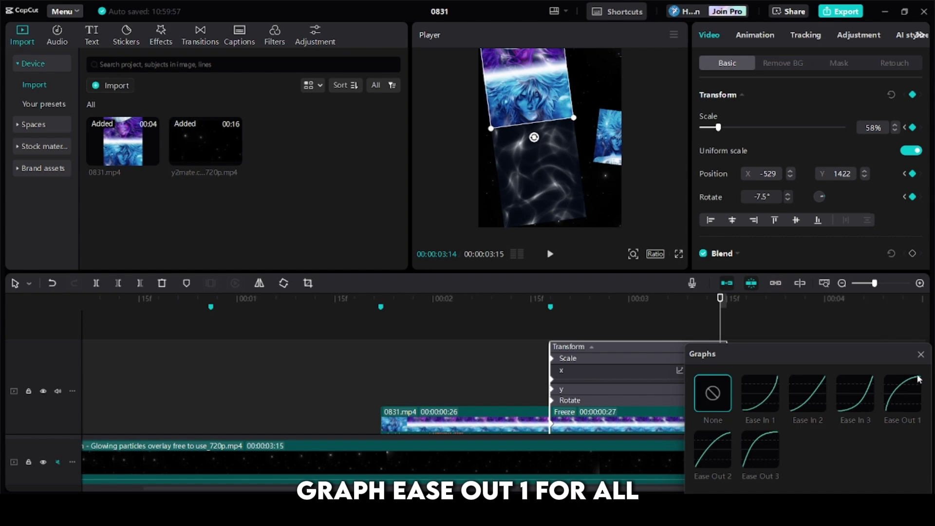
pyautogui.click(895, 393)
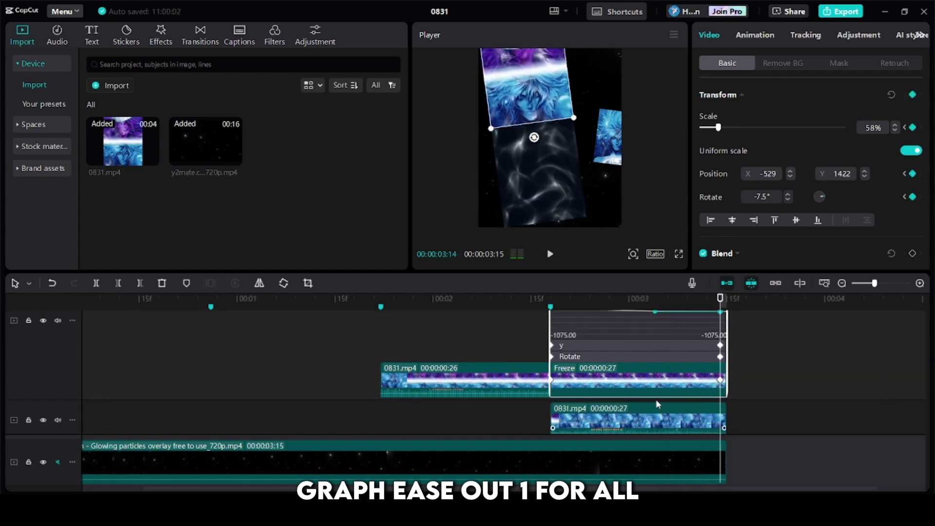
# - Apply the Ease Out 1 graph to the last clip's X and Y position keyframes, and hide its keyframe animation
pyautogui.rightClick(644, 419)
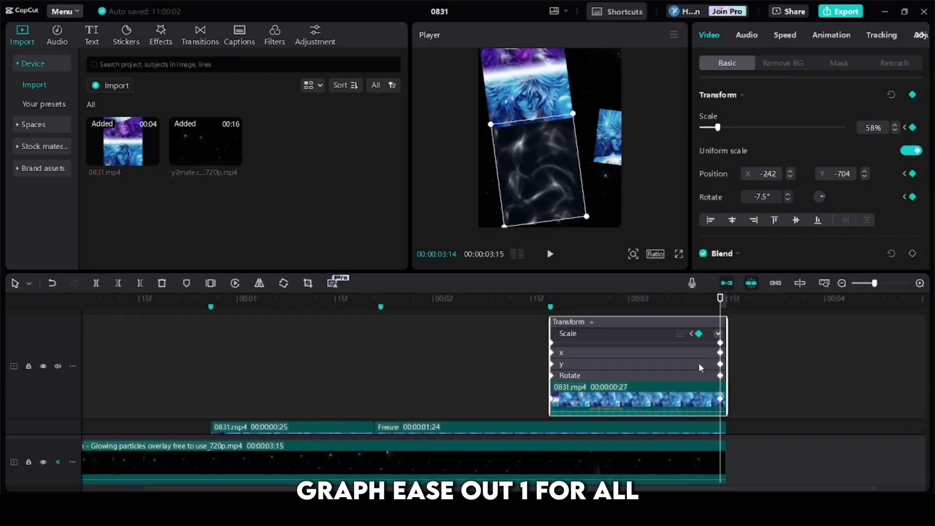
pyautogui.click(715, 352)
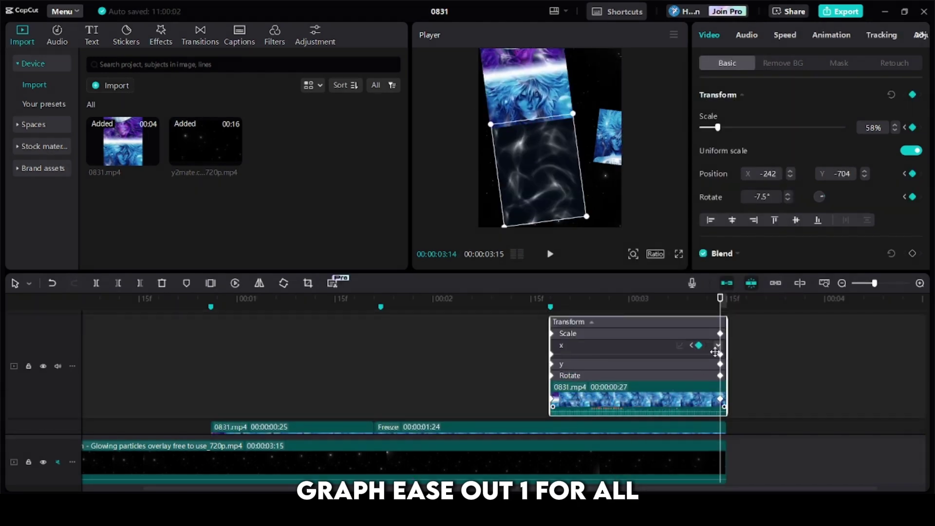
pyautogui.click(681, 347)
pyautogui.click(903, 392)
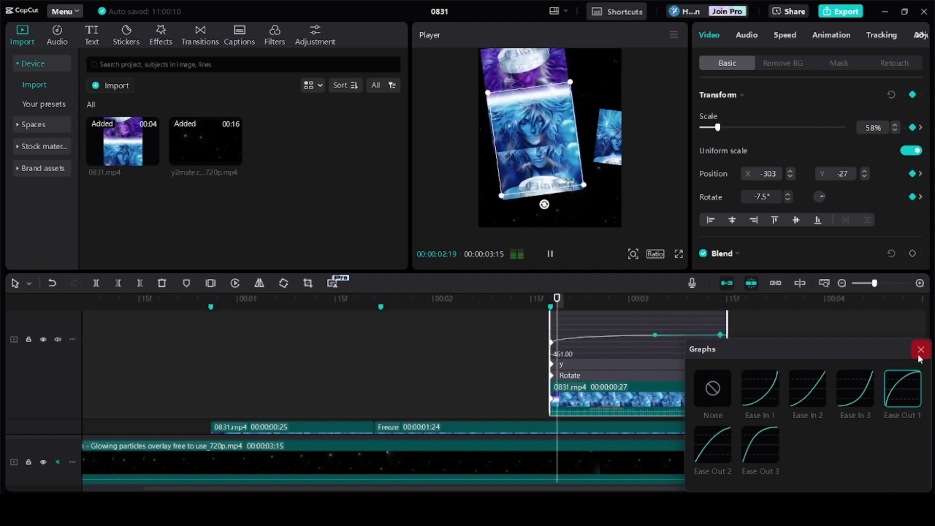
pyautogui.click(920, 352)
pyautogui.click(720, 365)
pyautogui.click(680, 358)
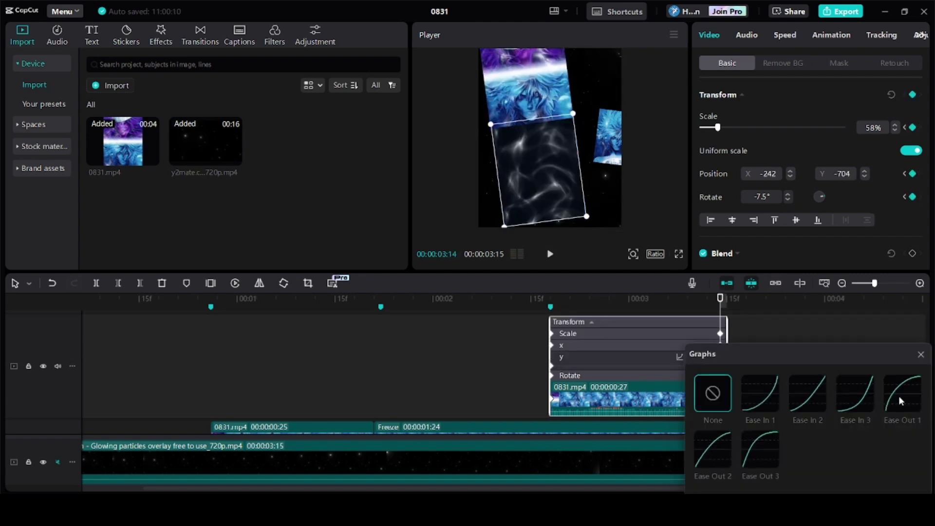
pyautogui.click(901, 398)
pyautogui.click(920, 354)
pyautogui.rightClick(663, 399)
pyautogui.click(692, 470)
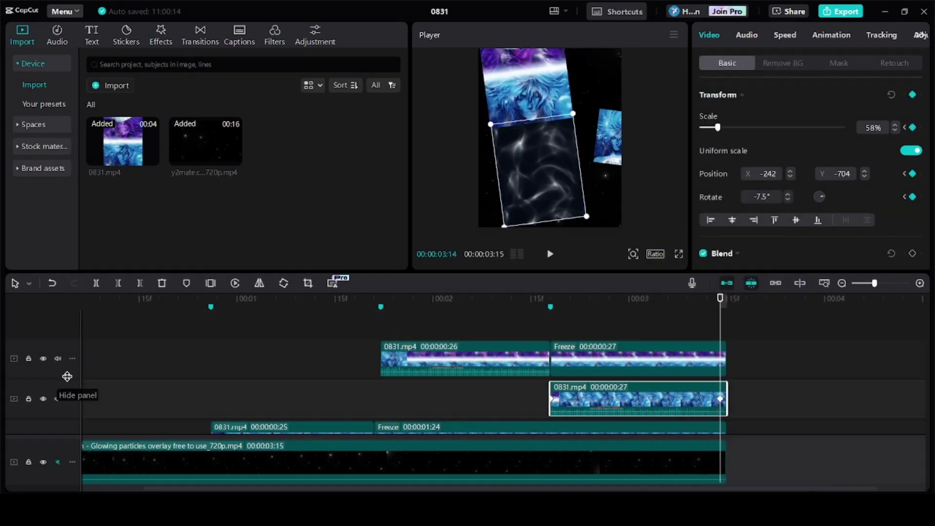
# - Mute the tracks of the third and last clips and play back the sliding transition
pyautogui.click(58, 359)
pyautogui.click(58, 399)
pyautogui.click(356, 394)
pyautogui.click(552, 259)
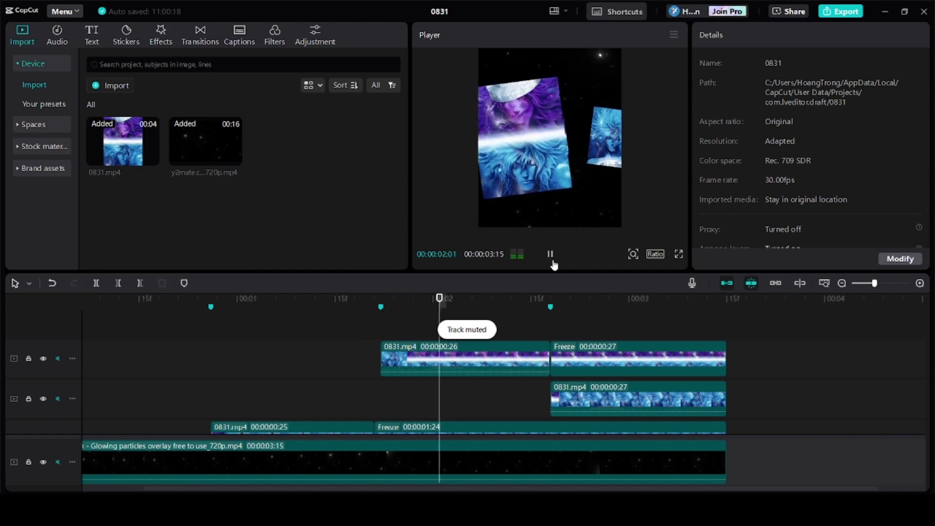
# - Play the whole edit from near its start to review the stacked clips and the sliding transition
pyautogui.click(866, 283)
pyautogui.scroll(-6, 192, 351)
pyautogui.scroll(2, 157, 351)
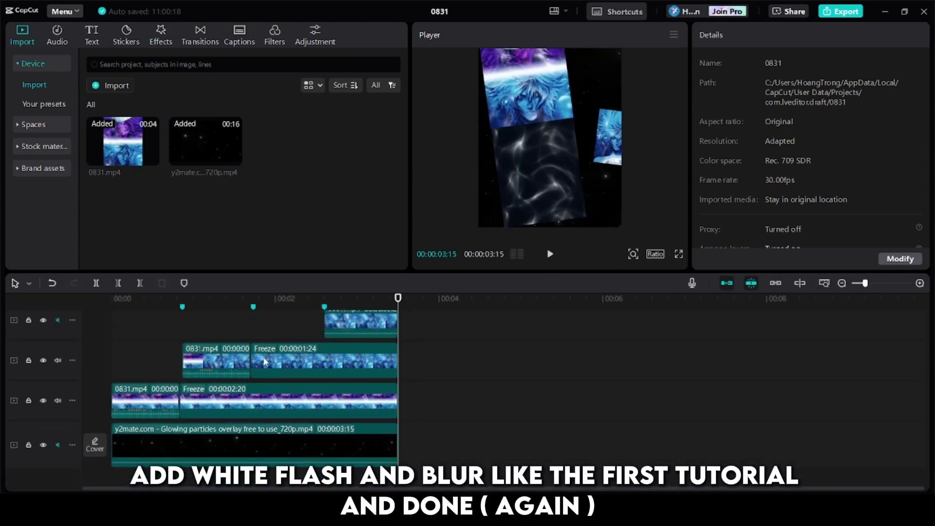
pyautogui.click(155, 364)
pyautogui.click(550, 254)
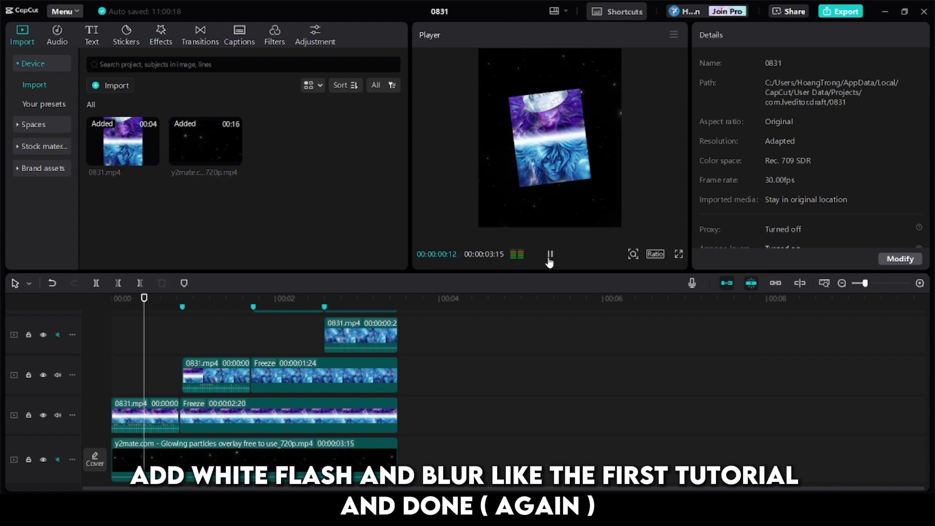